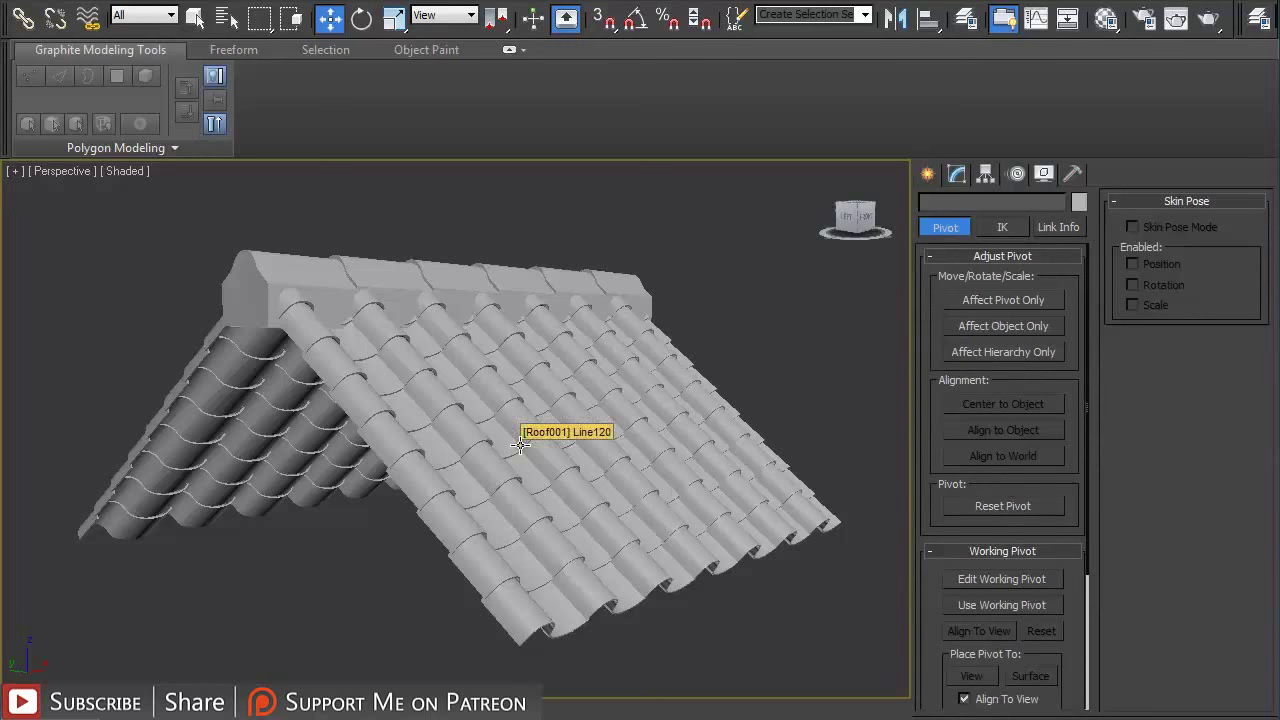
- Examine the finished tiled roof from several angles, checking its two tiled slopes and ridge piece as separate objects
middle_click_drag(566, 398, 563, 402, "alt")
left_click(563, 400)
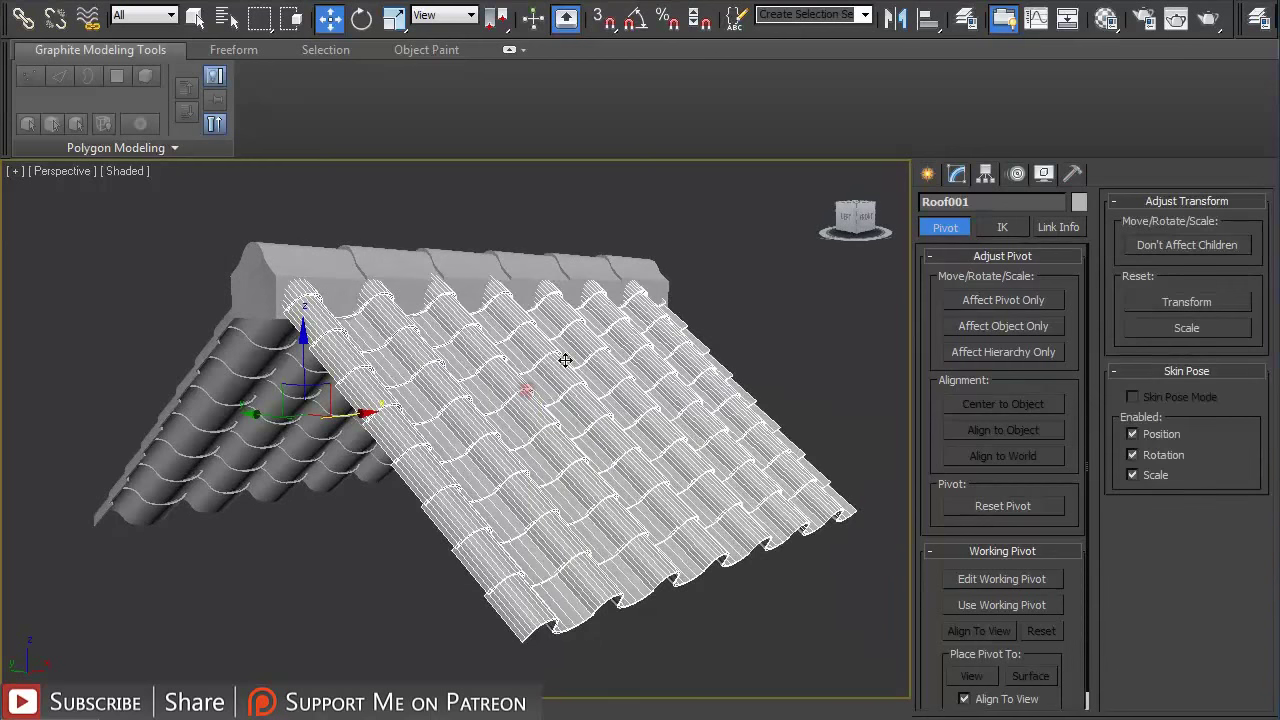
middle_click_drag(728, 306, 701, 318, "alt")
left_click(714, 313)
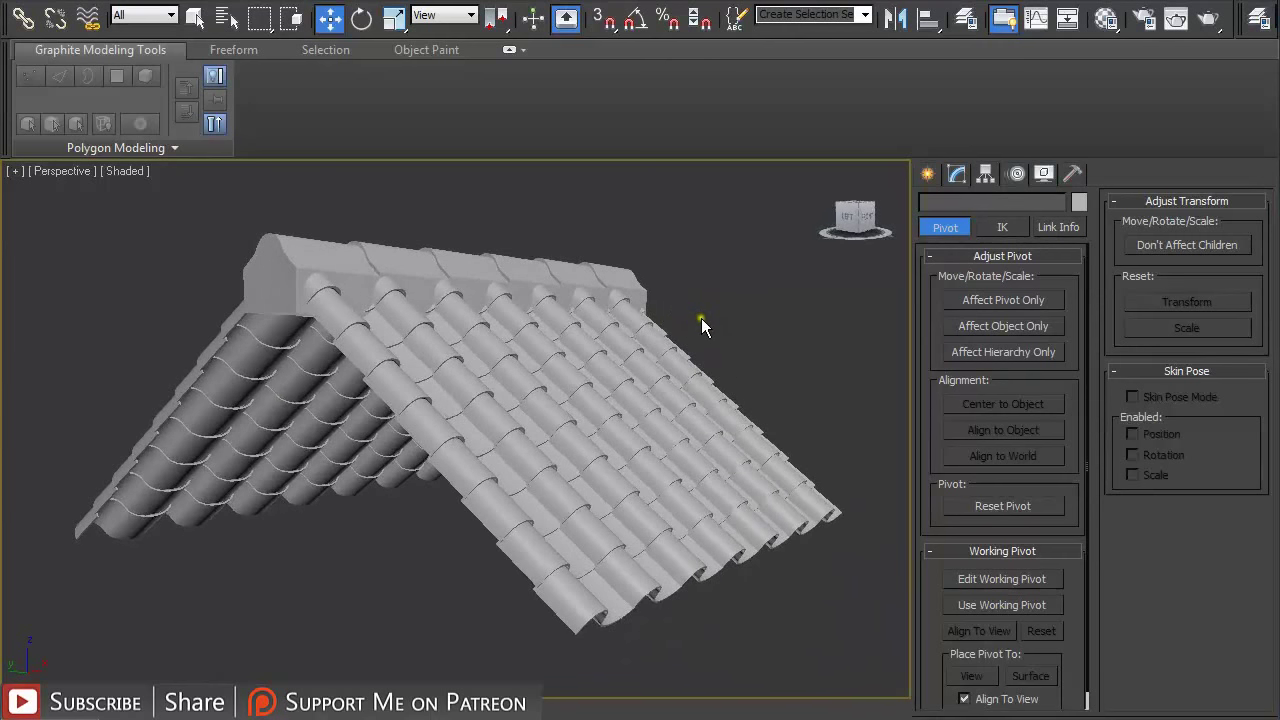
left_click(641, 368)
left_click(408, 275)
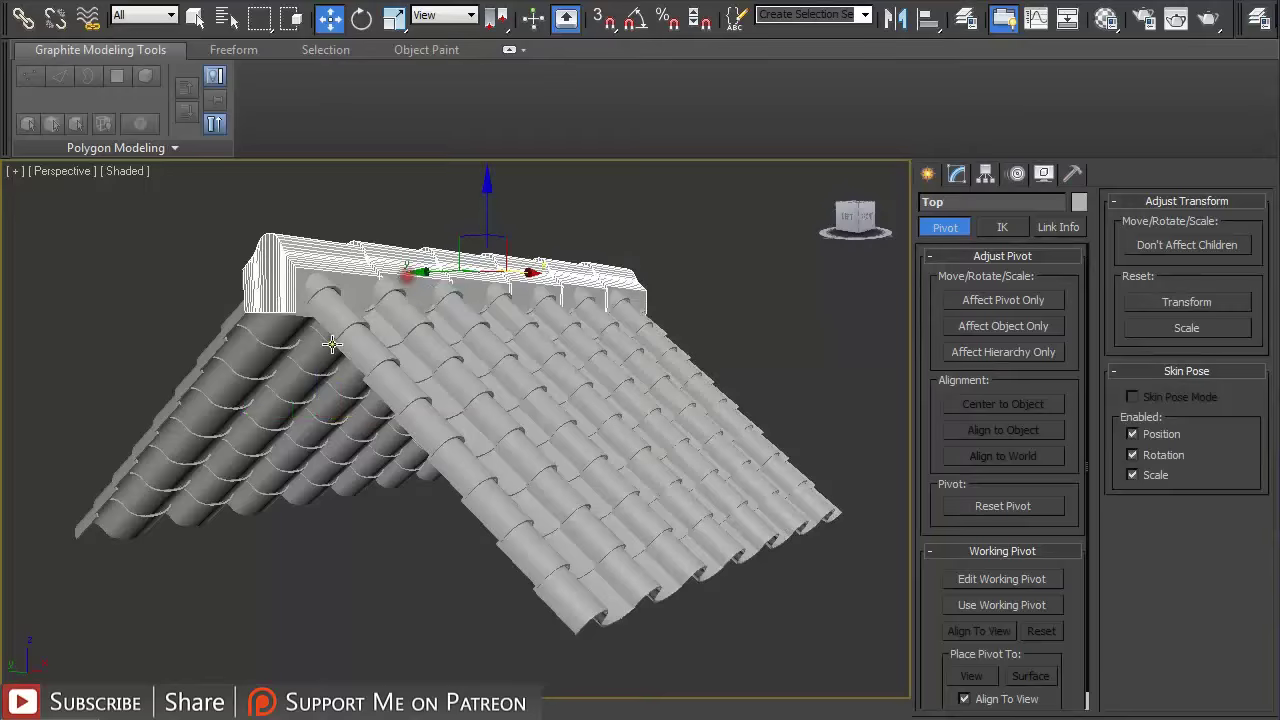
left_click(271, 408)
middle_click_drag(248, 418, 545, 390, "alt")
left_click(699, 306)
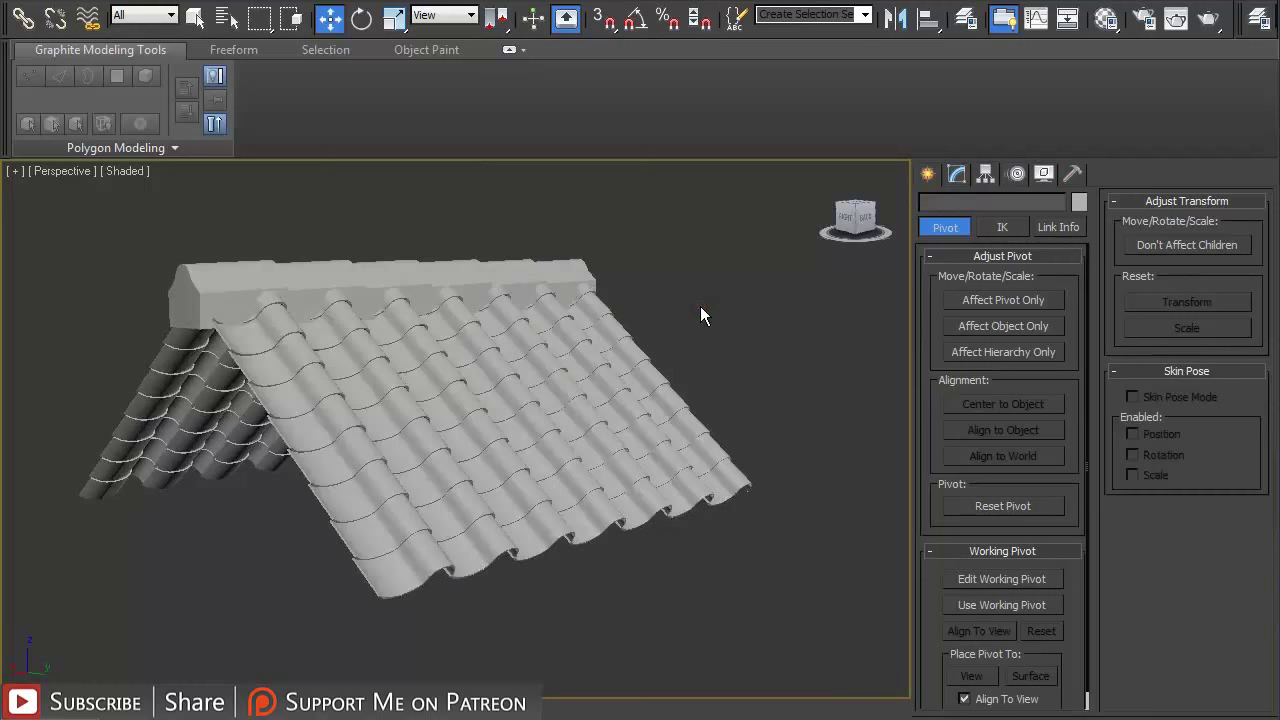
middle_click_drag(700, 306, 659, 318, "alt")
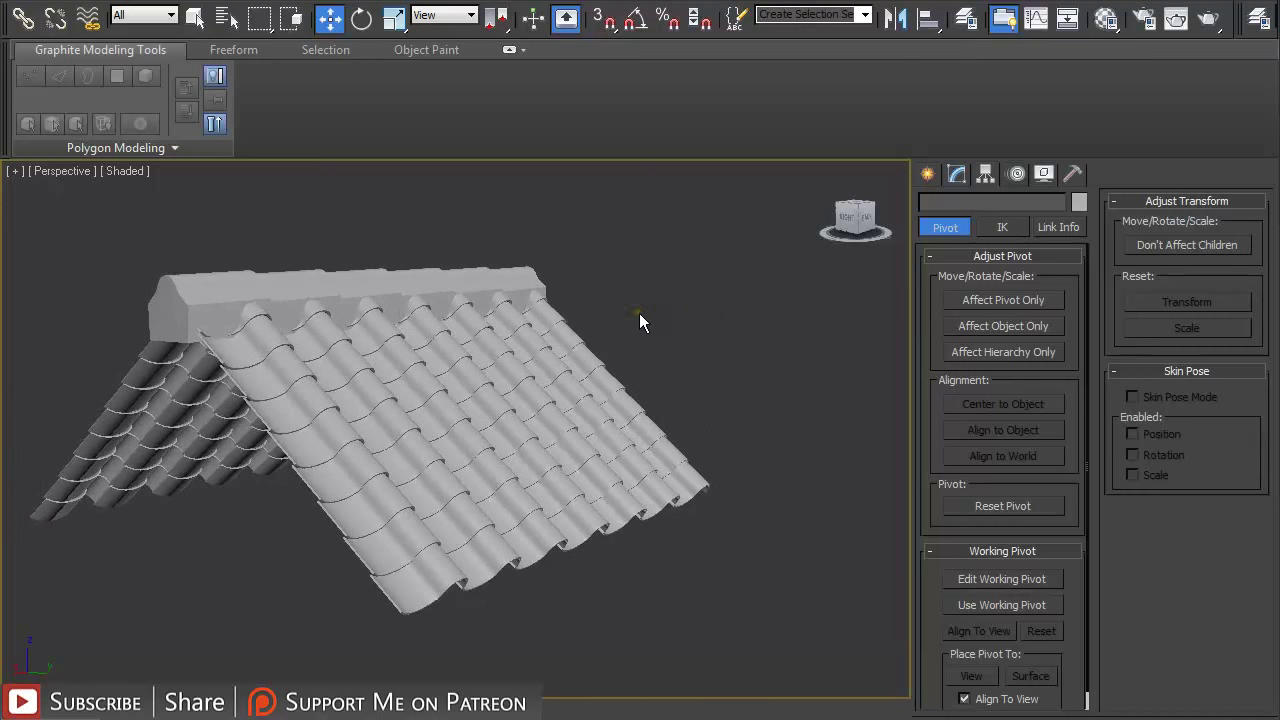
middle_click_drag(639, 312, 780, 354)
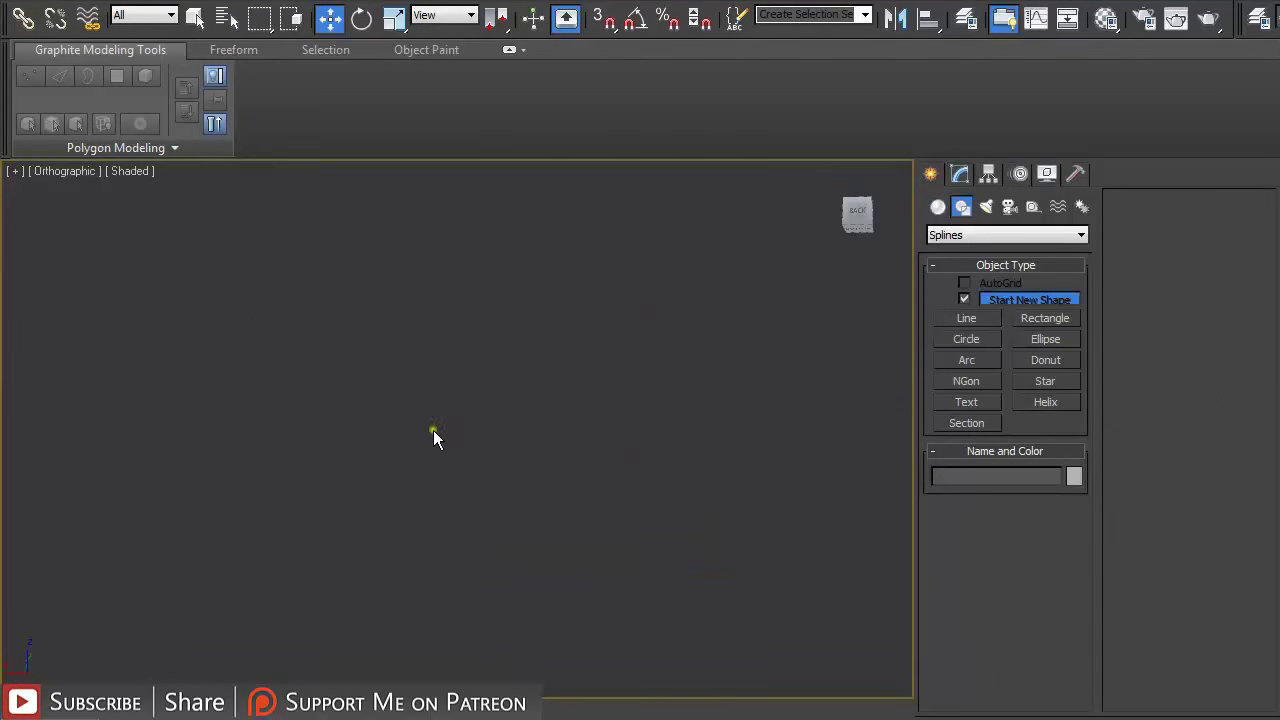
- Draw an S-shaped tile profile with the Line tool in the Front view: a short rounded hump followed by a longer shallow dip
key("f")
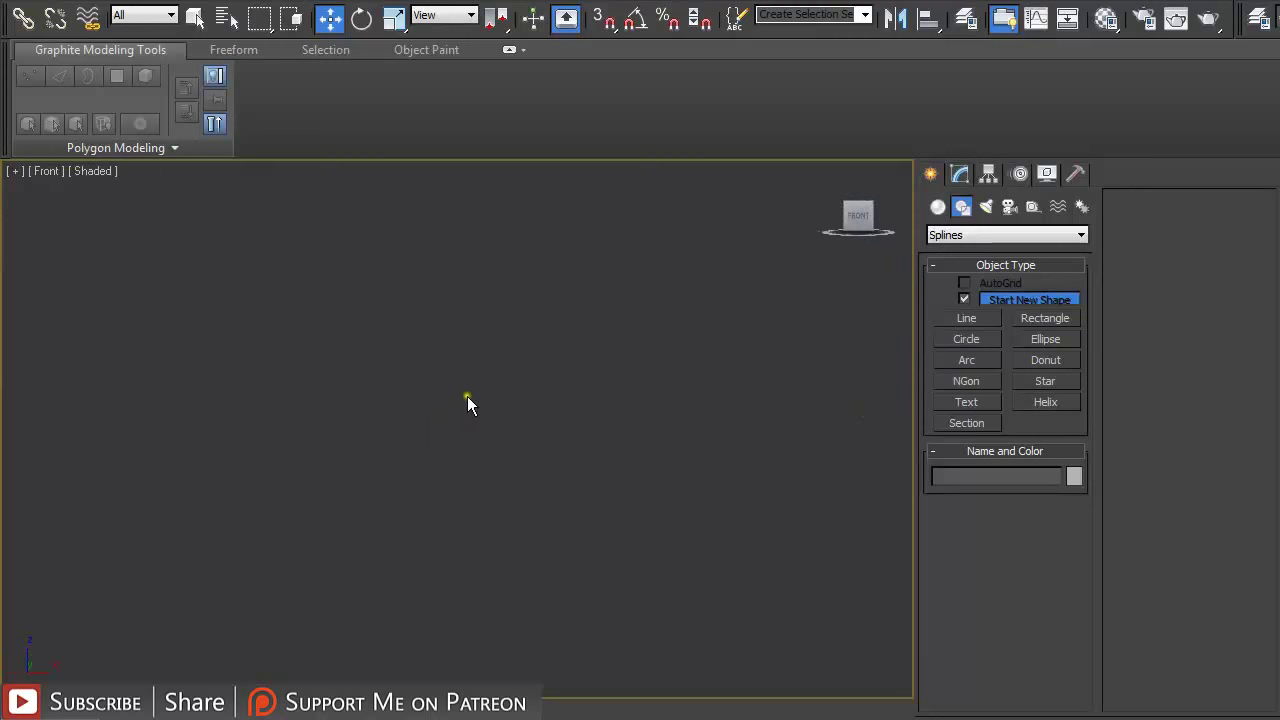
left_click(967, 318)
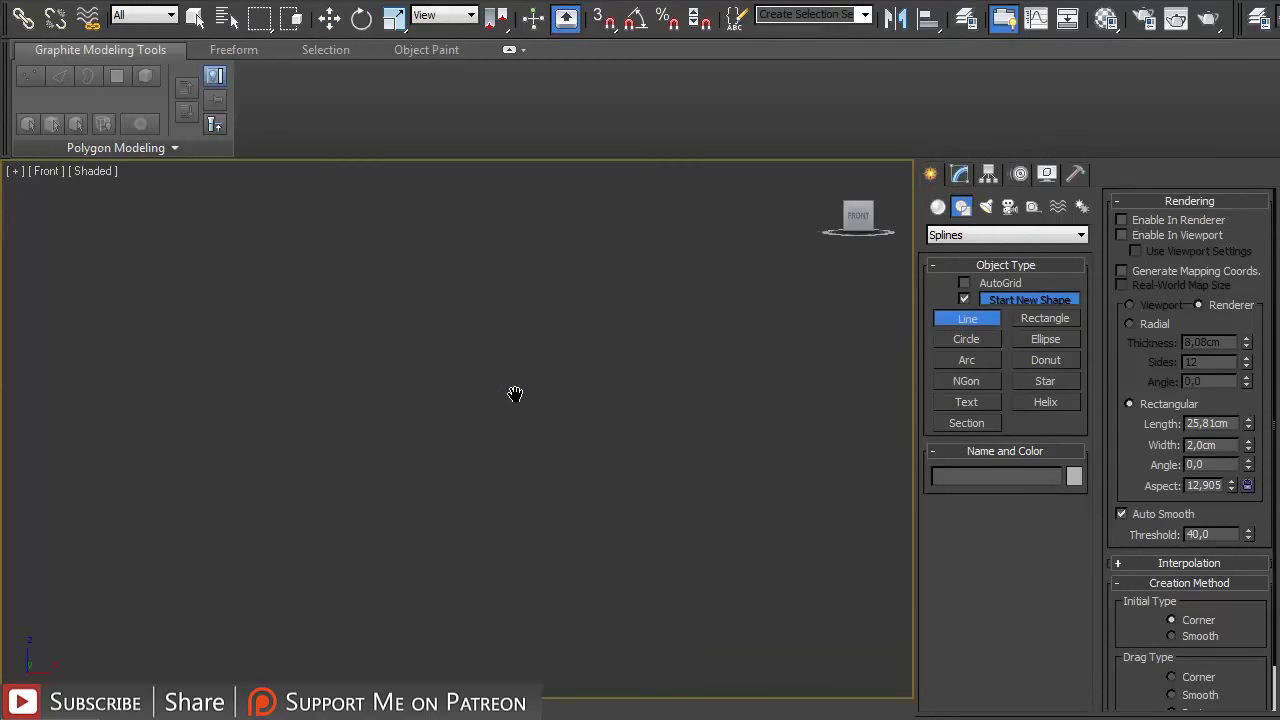
left_click(306, 398)
left_click_drag(390, 340, 448, 339)
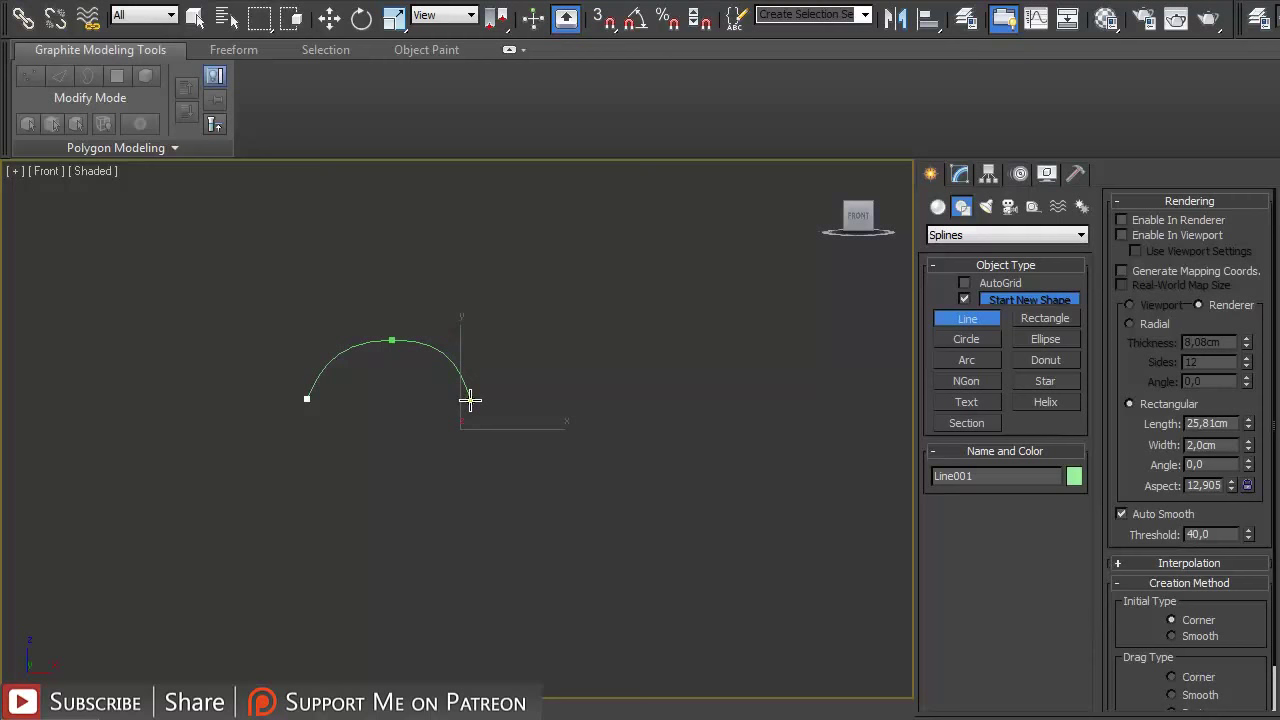
left_click(470, 400)
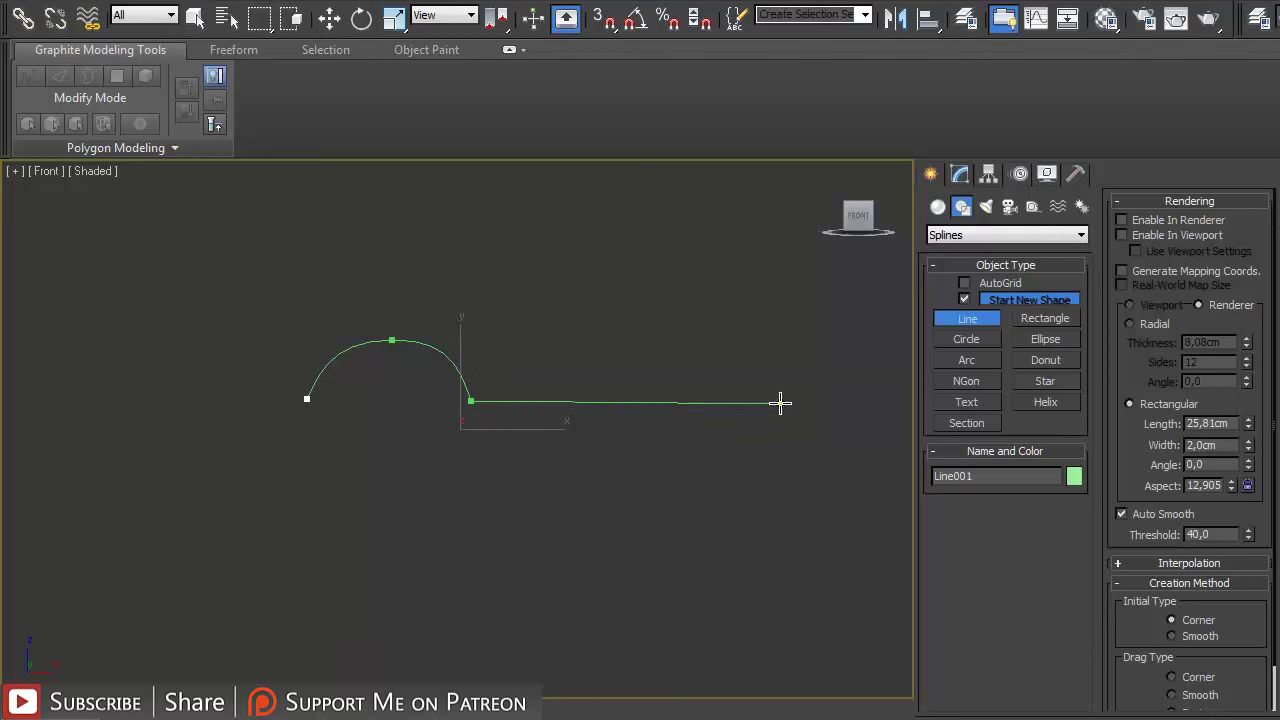
left_click_drag(778, 402, 860, 345)
right_click(605, 369)
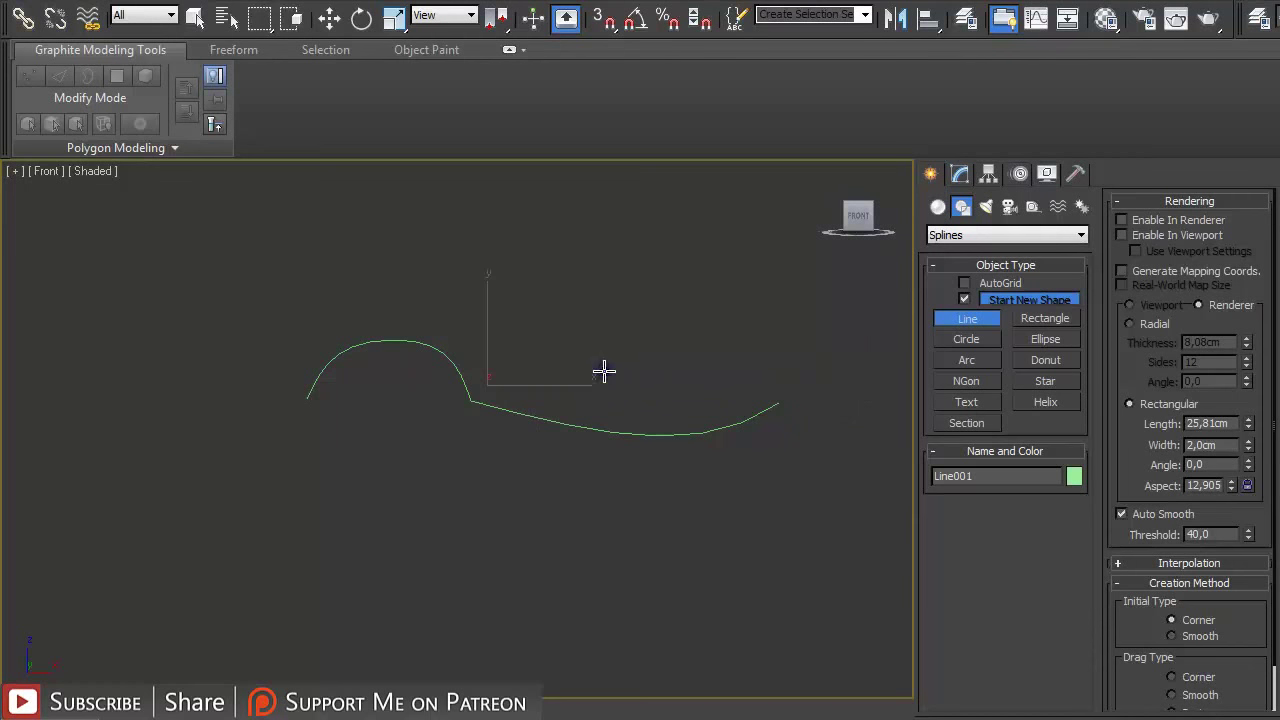
key("w")
- Convert the vertex between the hump and the dip to Bezier Corner and adjust its handle so the two curves blend smoothly
scroll(449, 424, "up", 3)
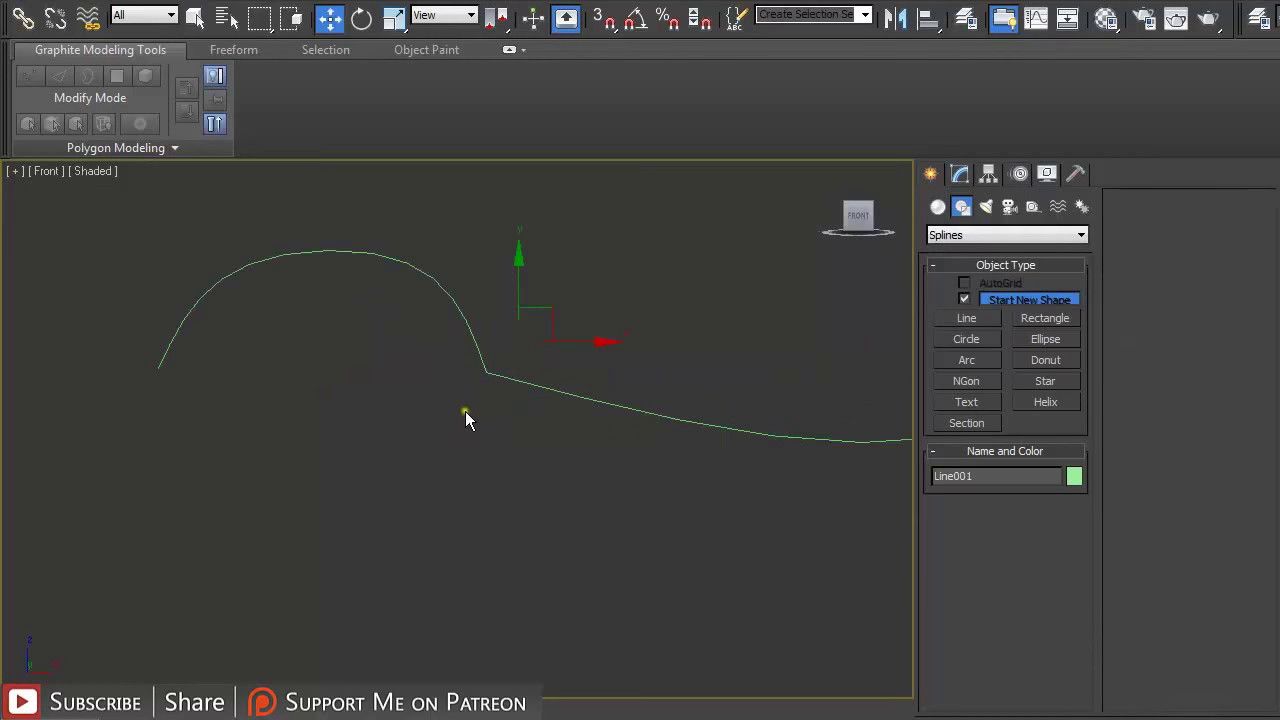
key("1")
left_click(486, 373)
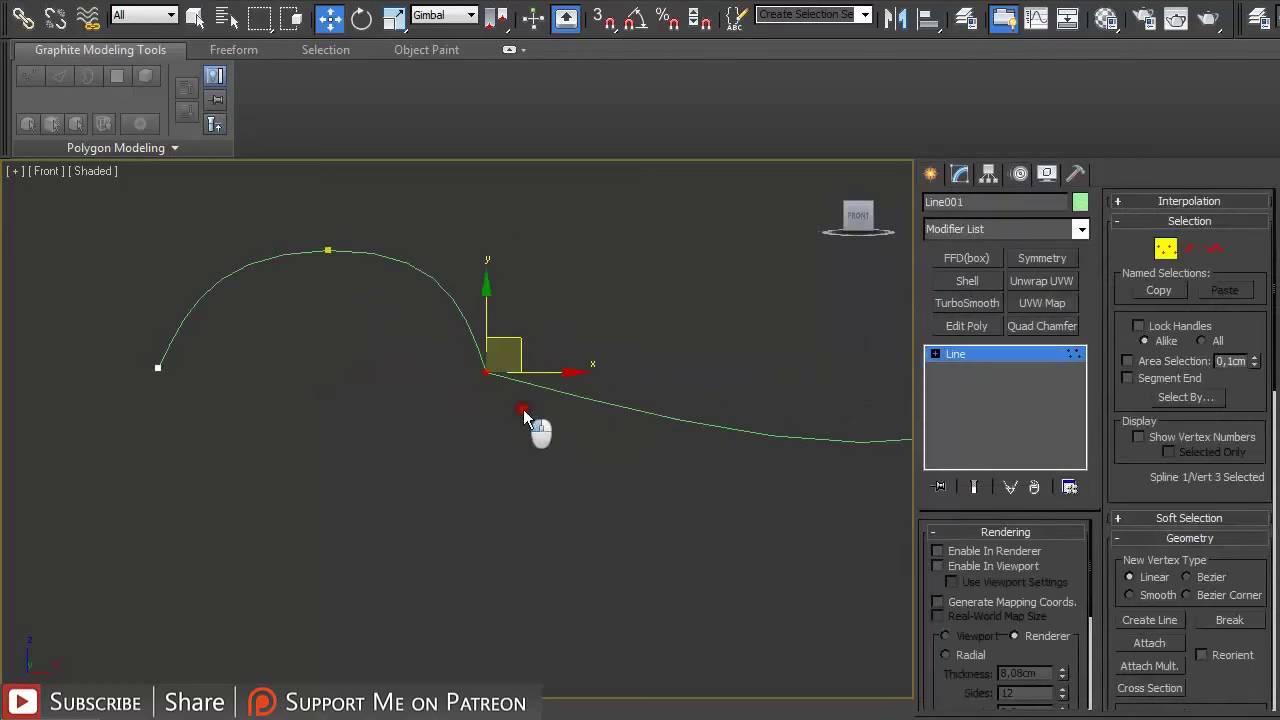
right_click(485, 376)
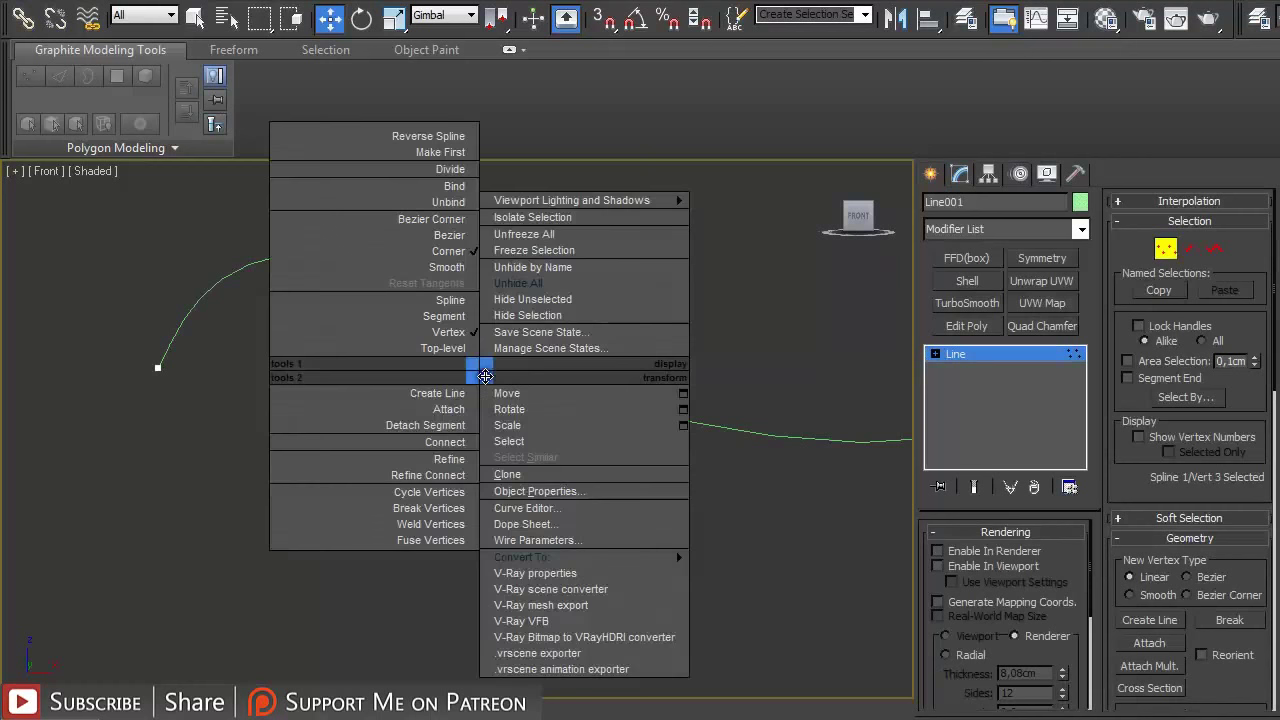
left_click(440, 219)
left_click_drag(710, 431, 514, 451)
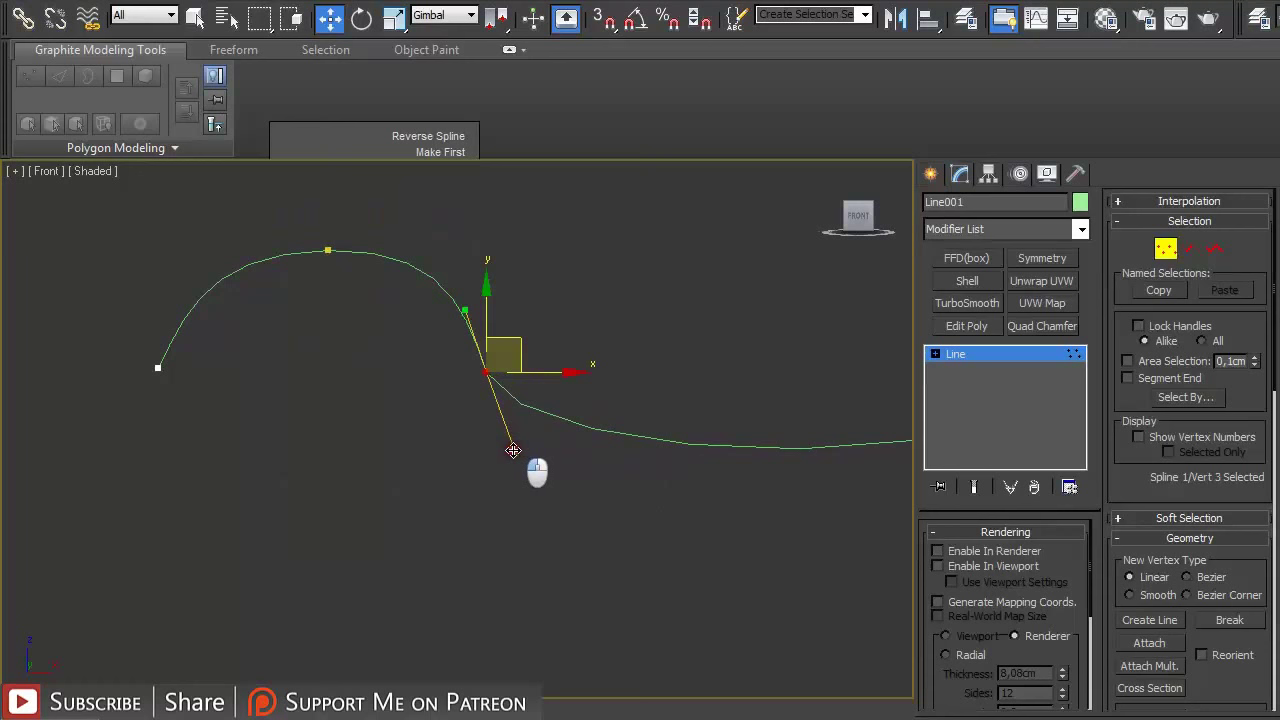
scroll(671, 354, "down", 5)
left_click(602, 343)
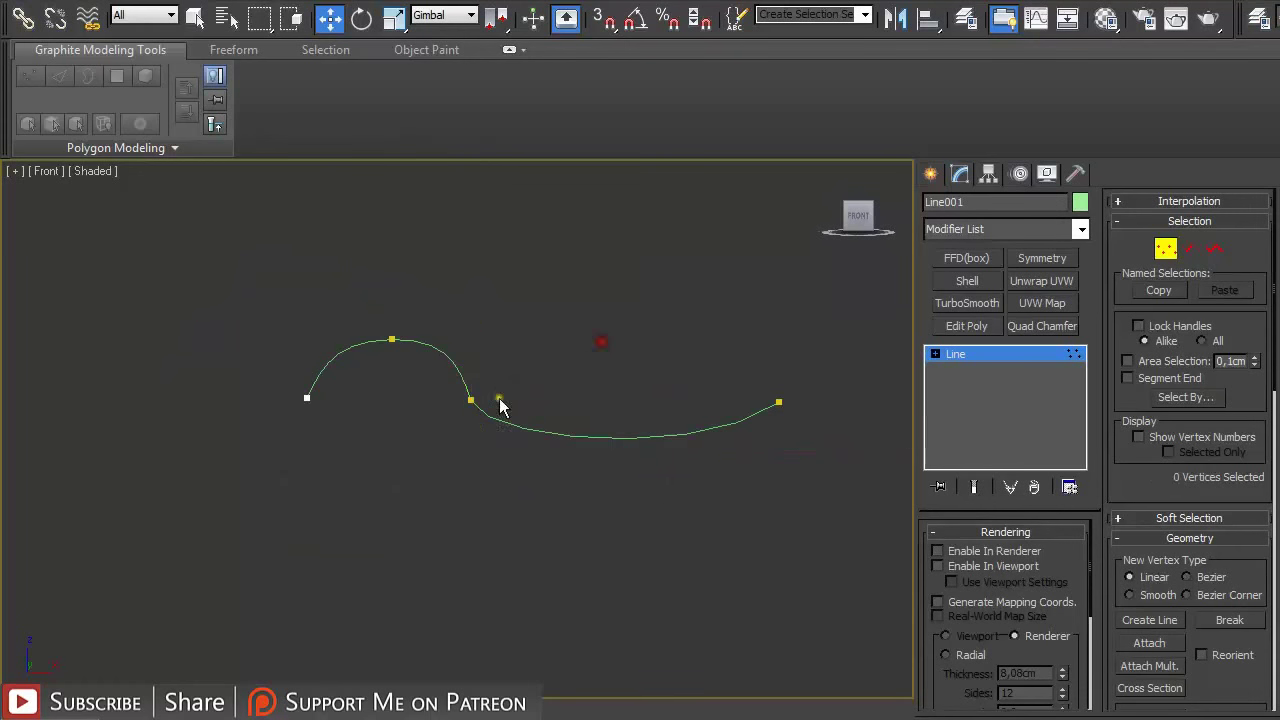
- Turn on snapping and align the middle and far end vertices of the profile vertically with its starting vertex
left_click_drag(434, 380, 507, 442)
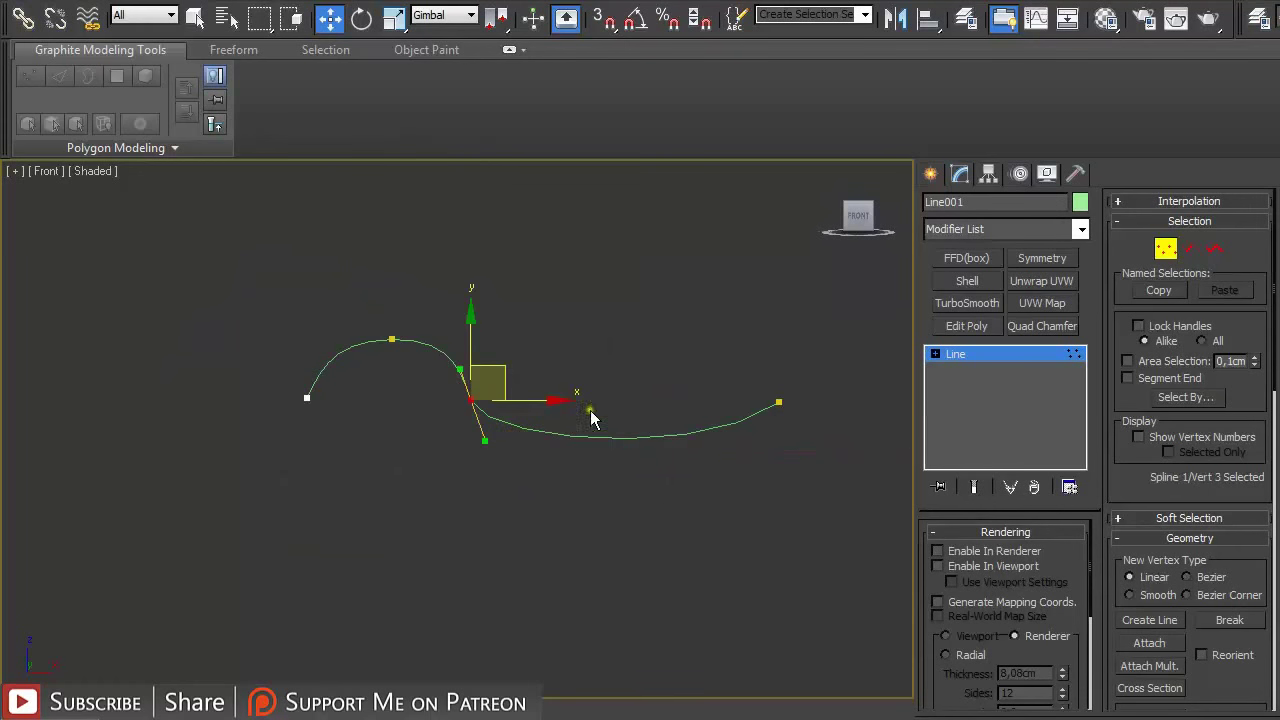
right_click(600, 286)
left_click(286, 387)
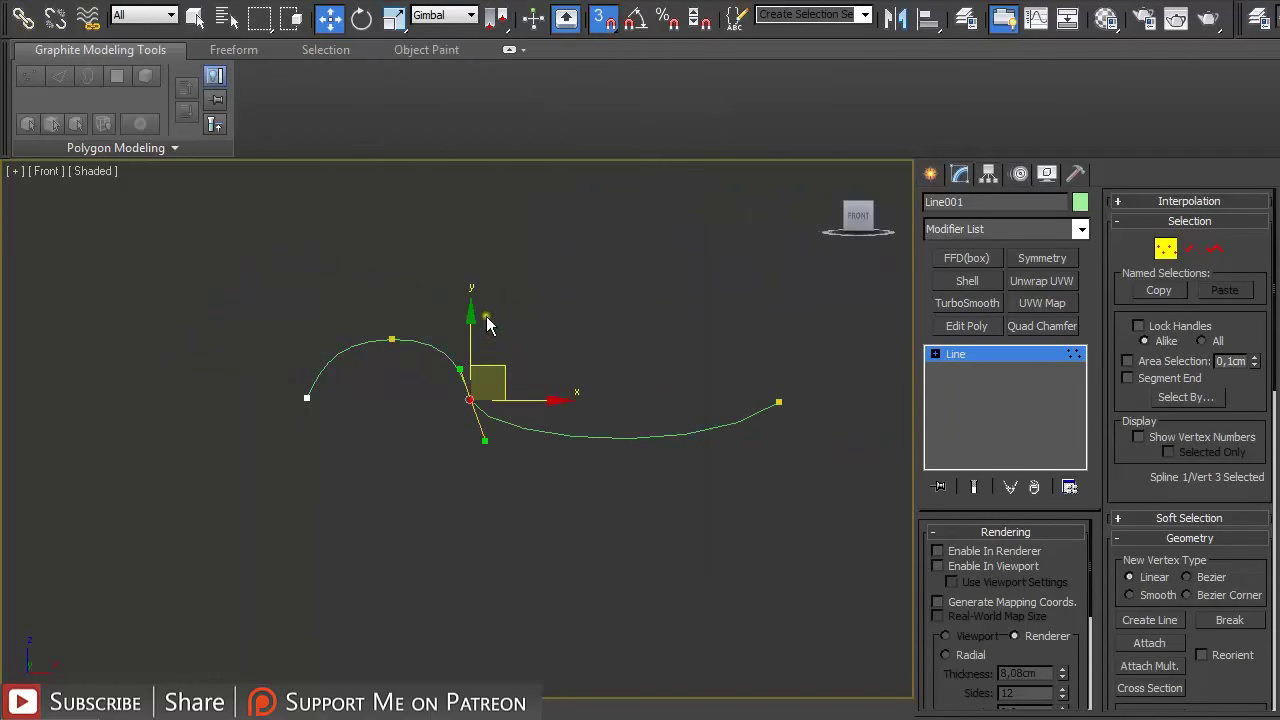
key("s")
left_click_drag(469, 400, 304, 395)
left_click(778, 402)
left_click_drag(779, 383, 489, 379)
right_click(489, 379)
left_click(740, 336)
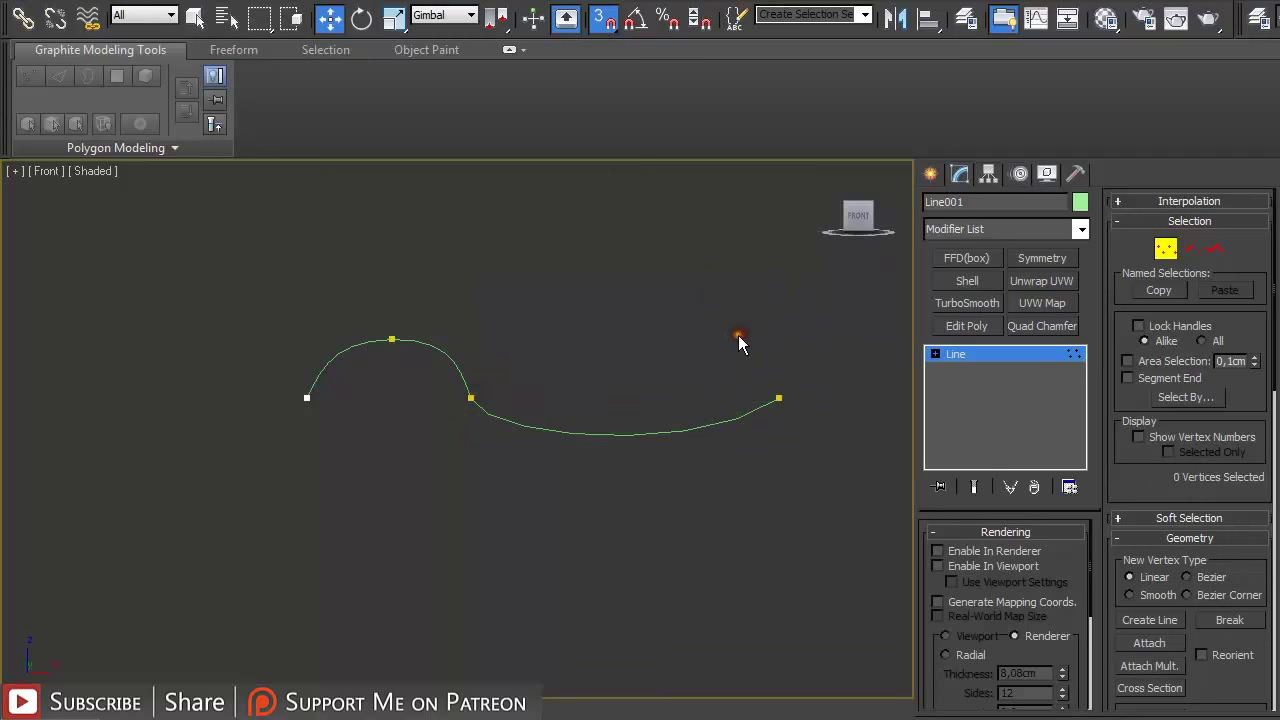
- Enable the profile spline in the renderer and viewport and set its rectangular length to 100,81cm
left_click(937, 551)
left_click(937, 566)
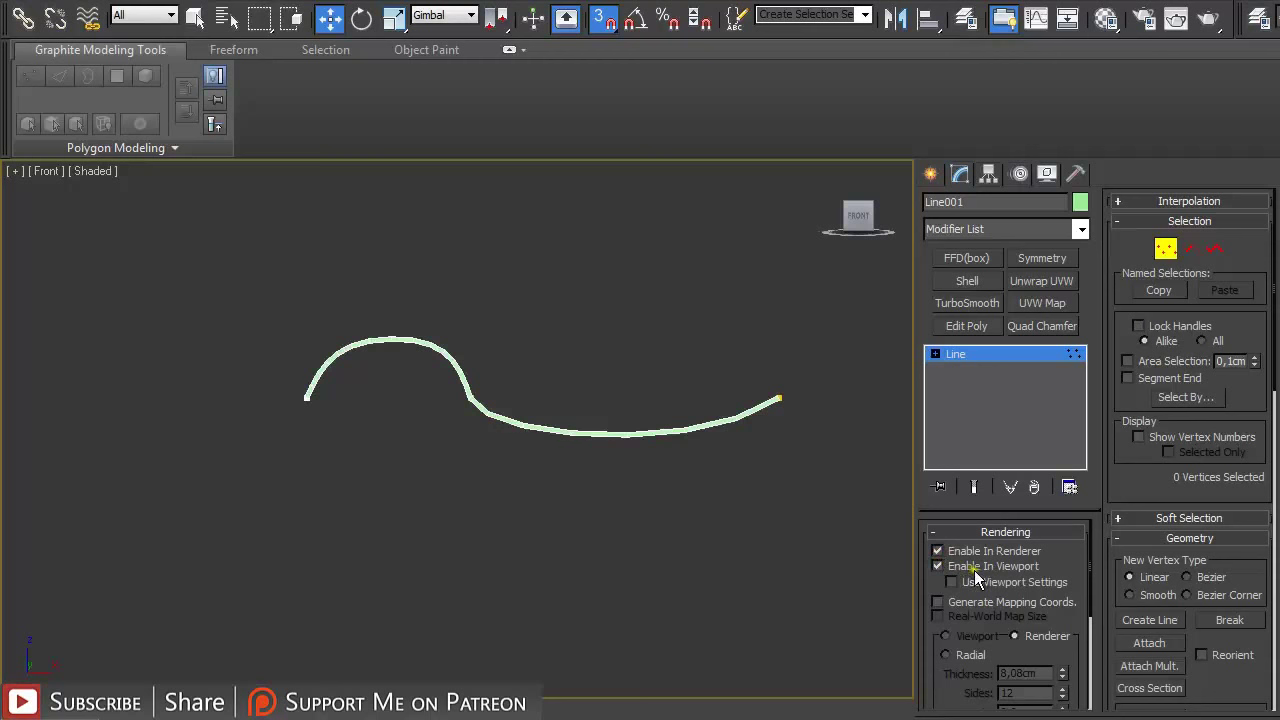
left_click_drag(1090, 570, 1086, 642)
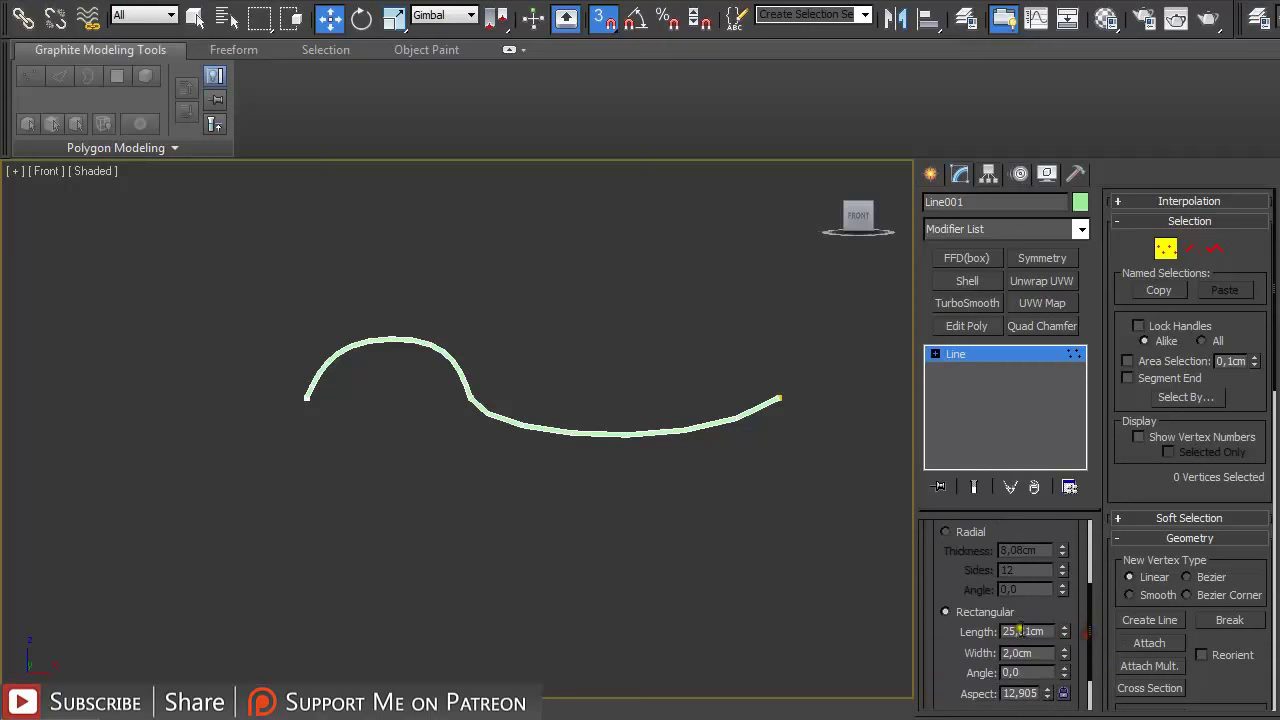
middle_click_drag(775, 487, 655, 582, "alt")
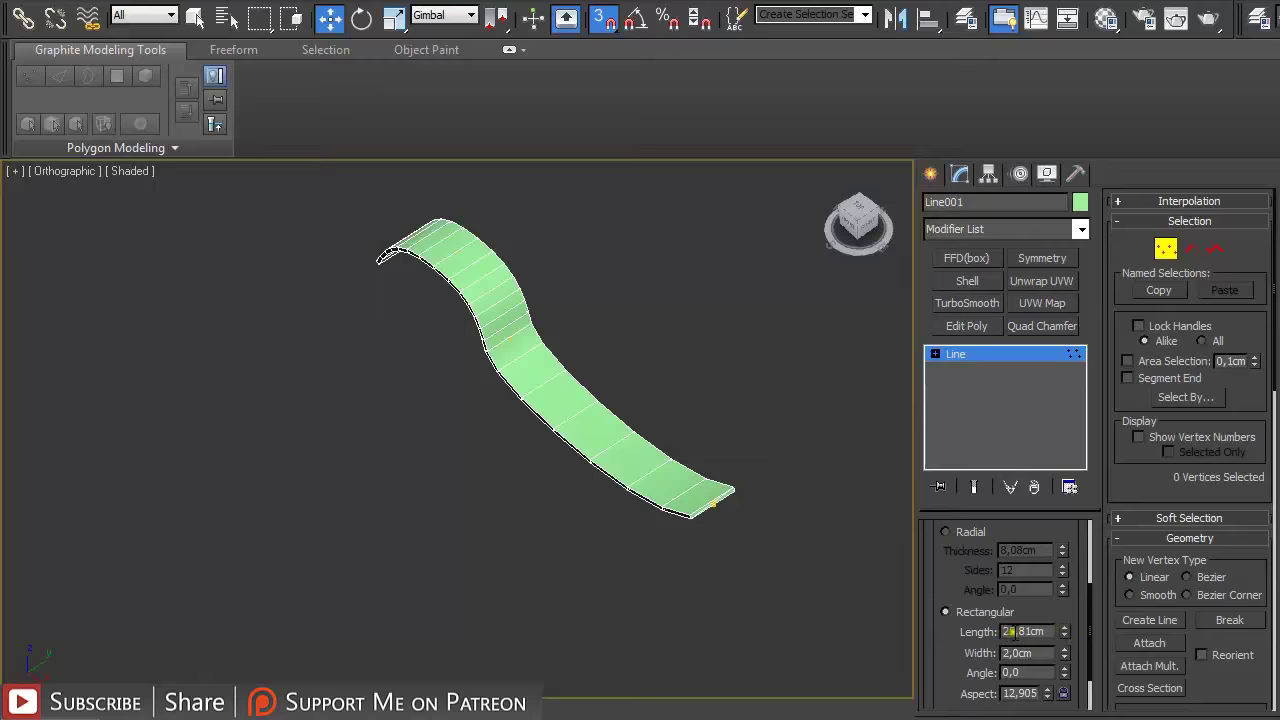
double_click(1010, 631)
type("100")
key("Return")
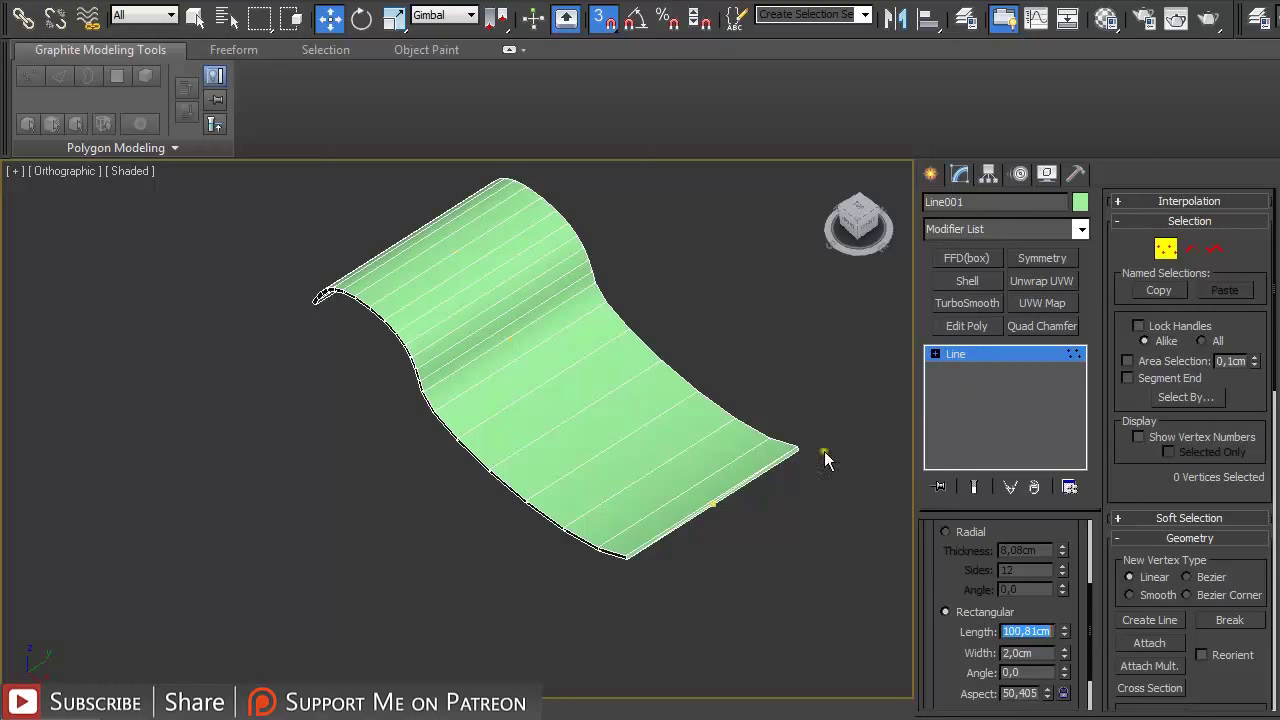
- Convert the thickened tile line to an Editable Poly
right_click(981, 359)
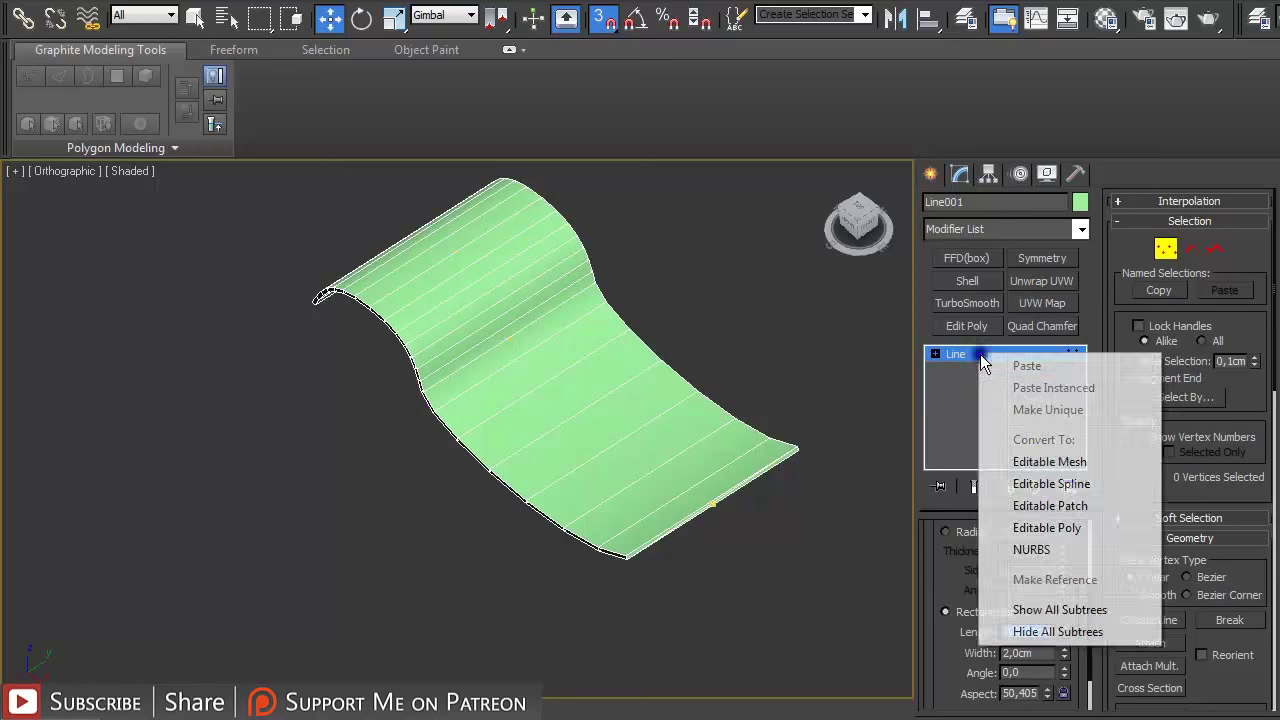
left_click(1066, 527)
key("f")
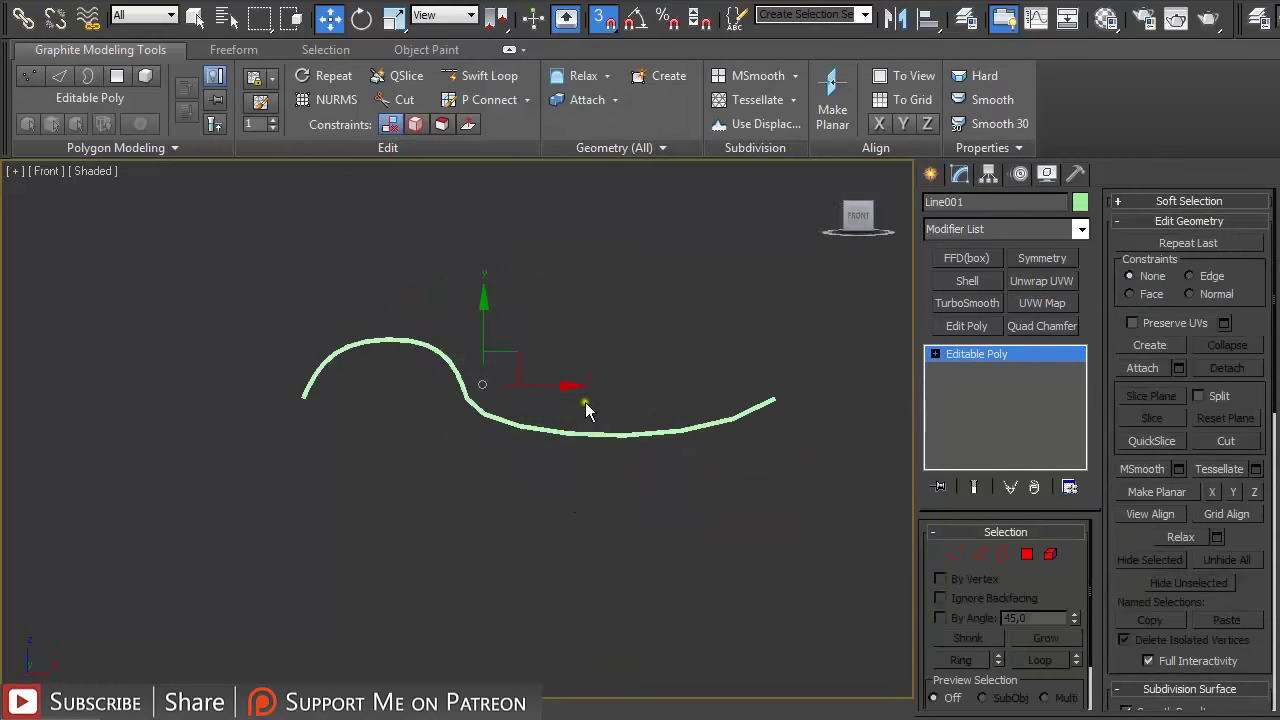
mouse_move(590, 399)
middle_mouse_down("alt")
mouse_move(598, 409)
mouse_move(624, 347)
mouse_move(615, 383)
middle_mouse_up("alt")
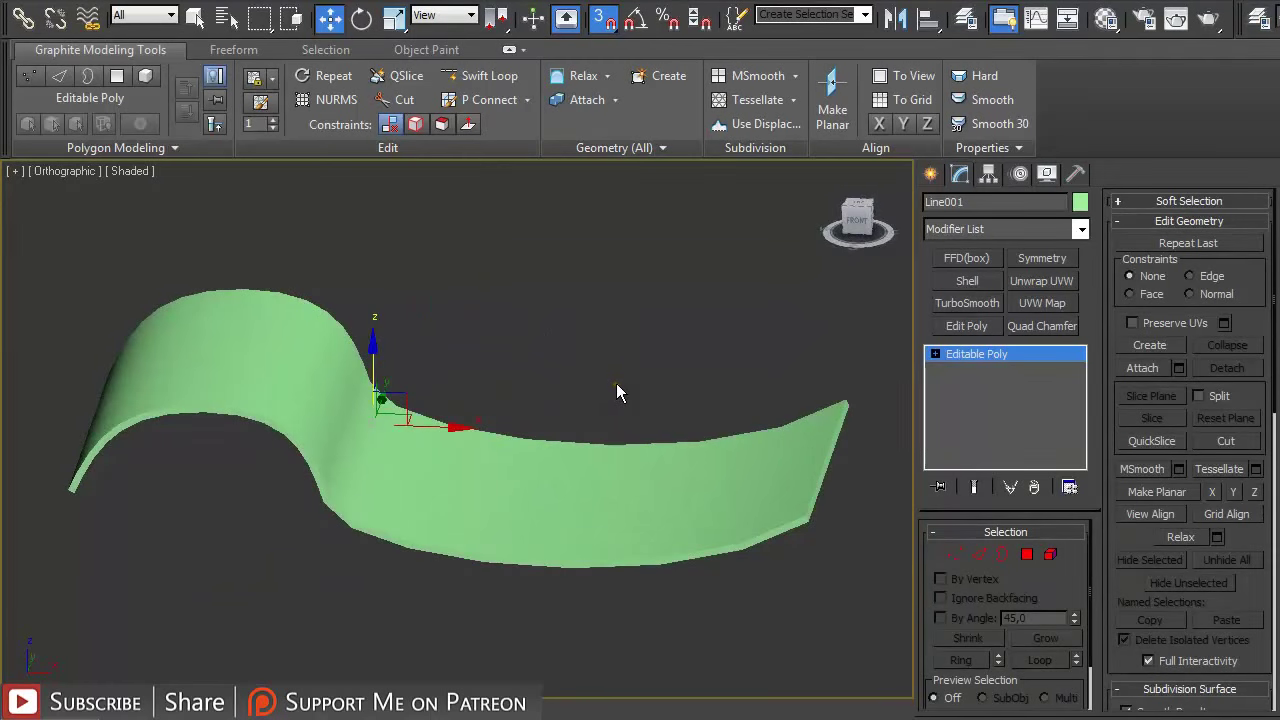
scroll(616, 382, "down", 3)
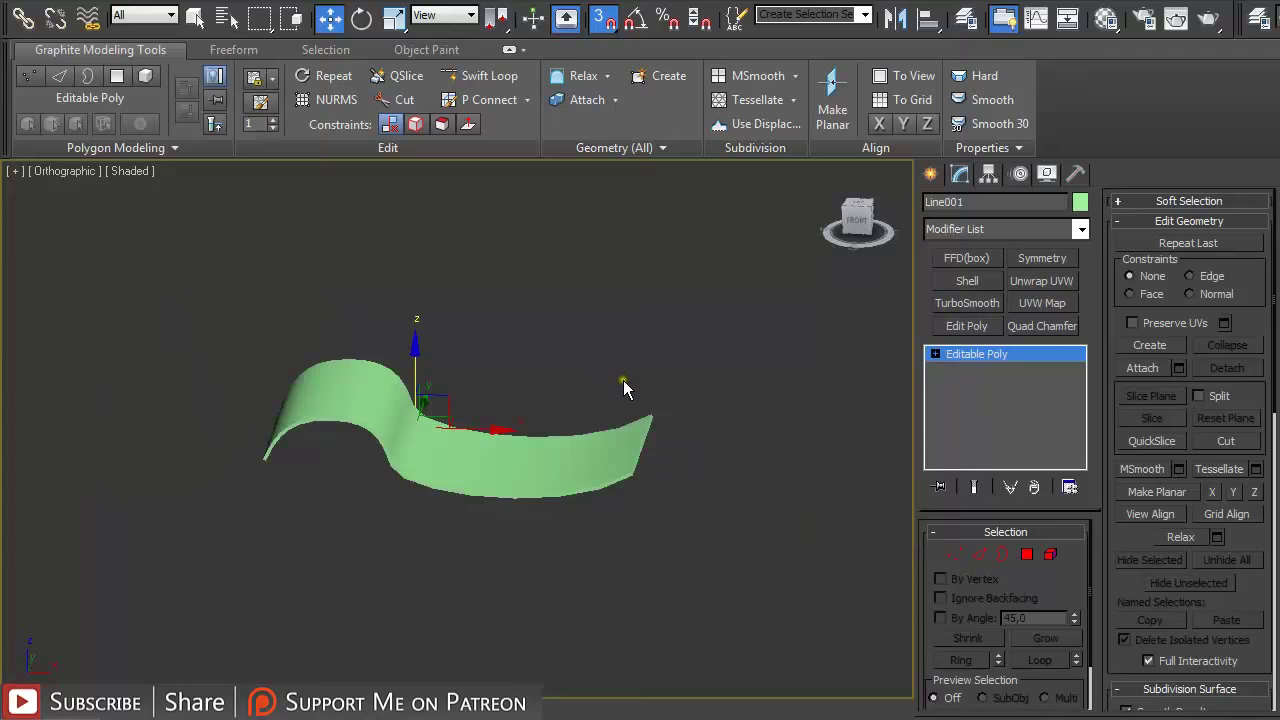
scroll(625, 380, "up", 3)
scroll(625, 380, "down", 1)
middle_click_drag(625, 380, 629, 362, "alt")
key("f")
scroll(628, 363, "down", 3)
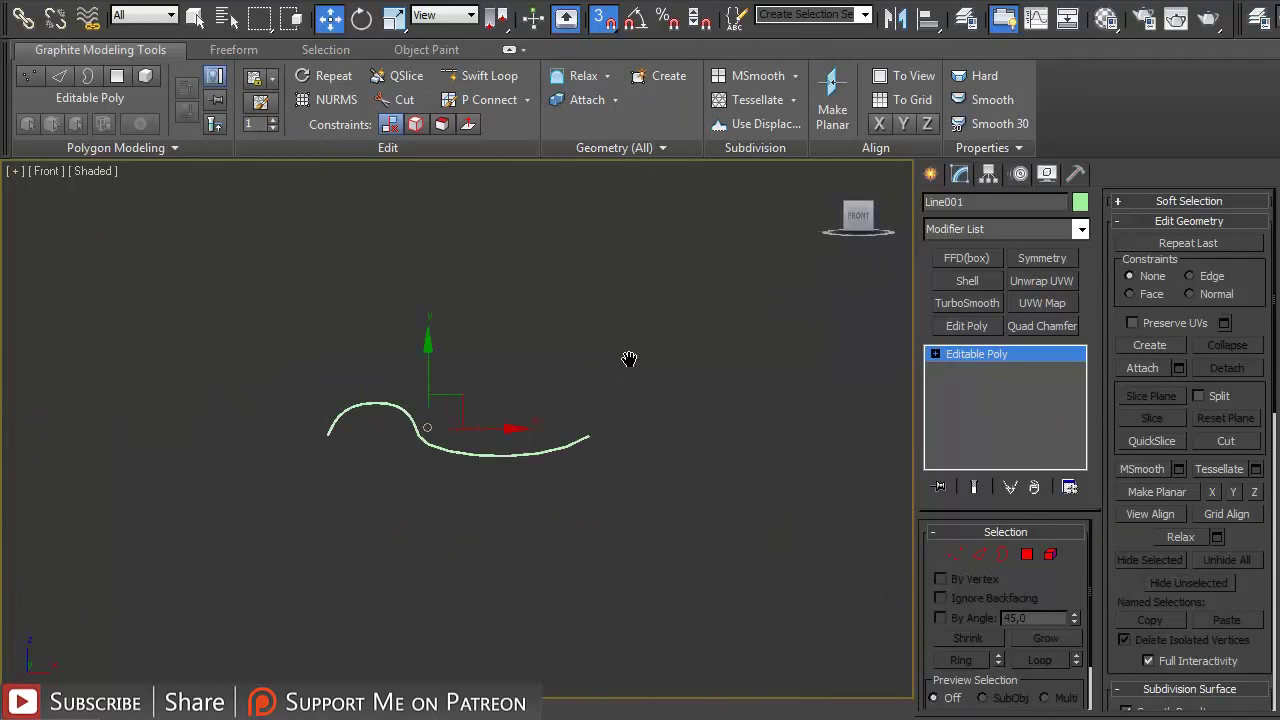
- Turn off snapping and draw a long, straight horizontal line beside the tile in the Top view
key("t")
scroll(630, 364, "down", 2)
middle_click_drag(632, 365, 611, 360)
middle_click_drag(704, 397, 709, 395)
key("s")
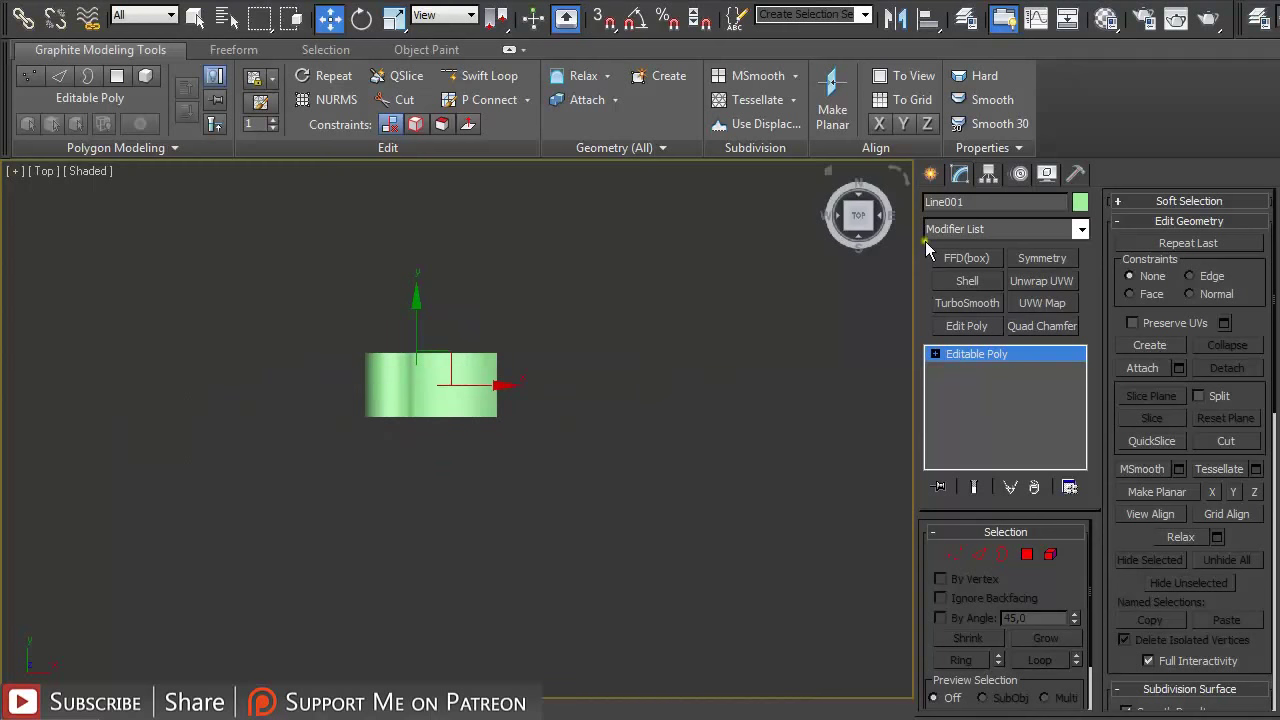
left_click(933, 172)
left_click(967, 318)
scroll(740, 394, "down", 3)
middle_click_drag(740, 394, 619, 402)
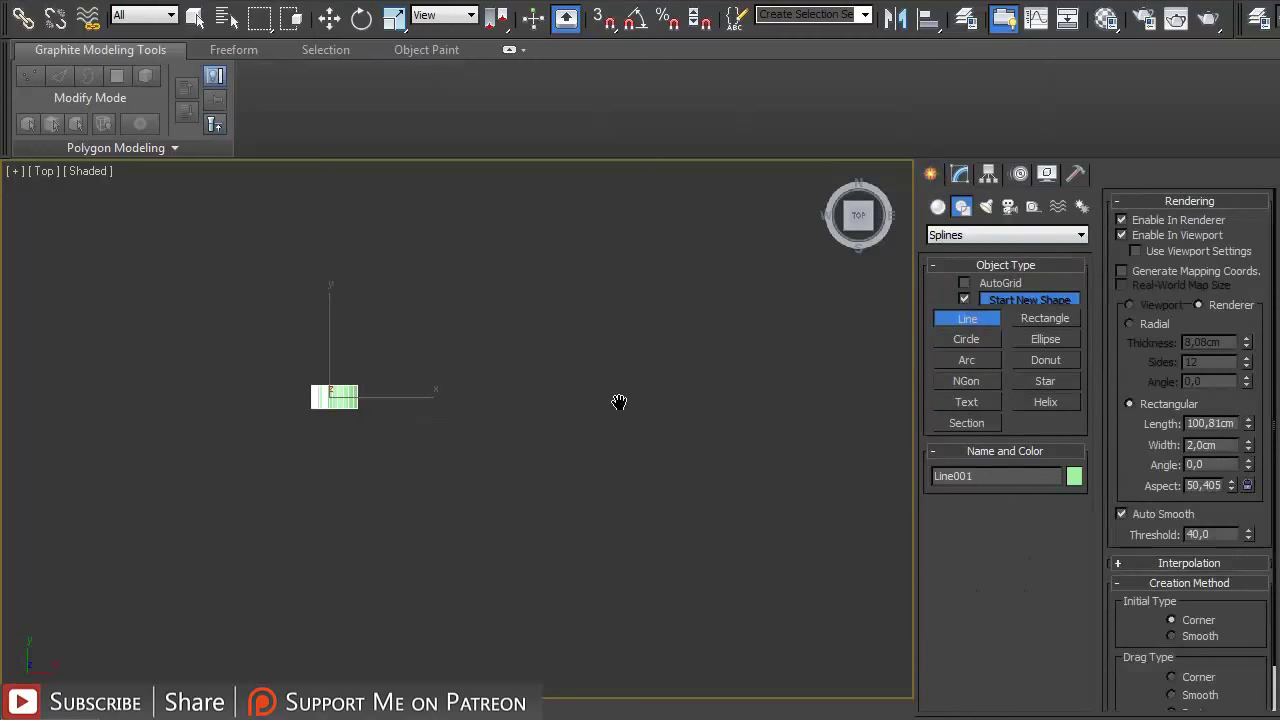
left_click(399, 455)
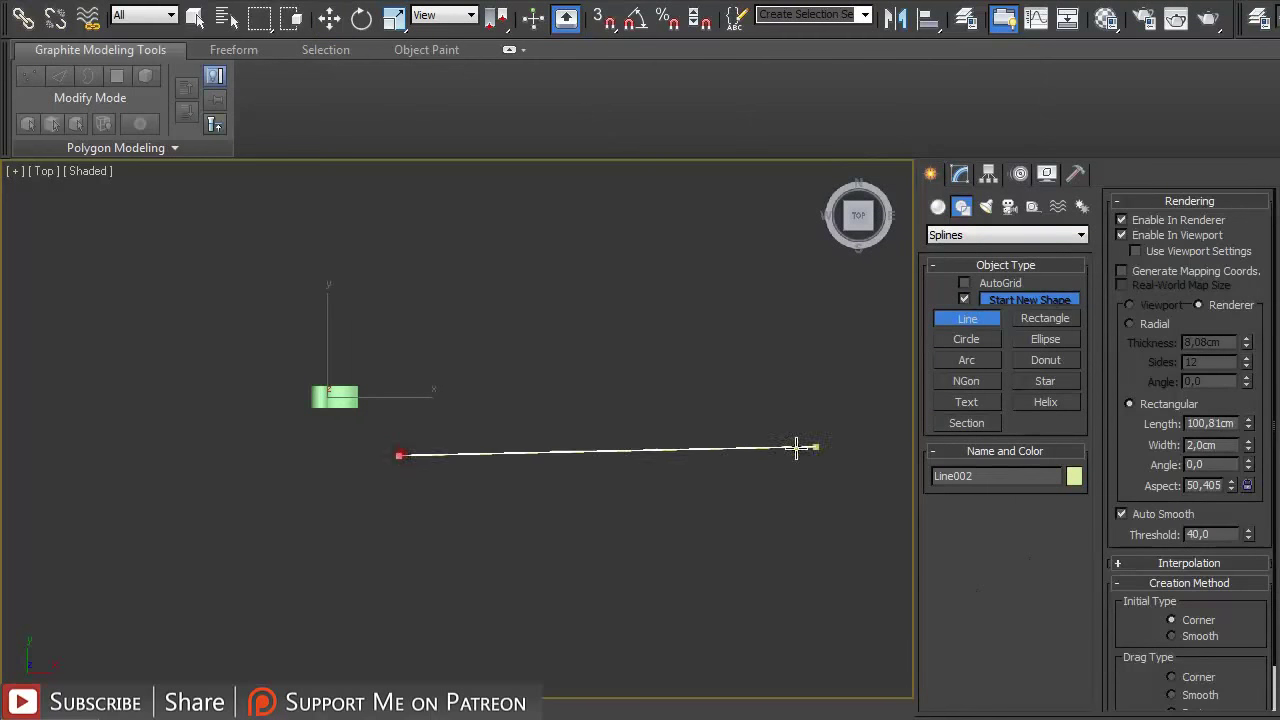
left_click(837, 453)
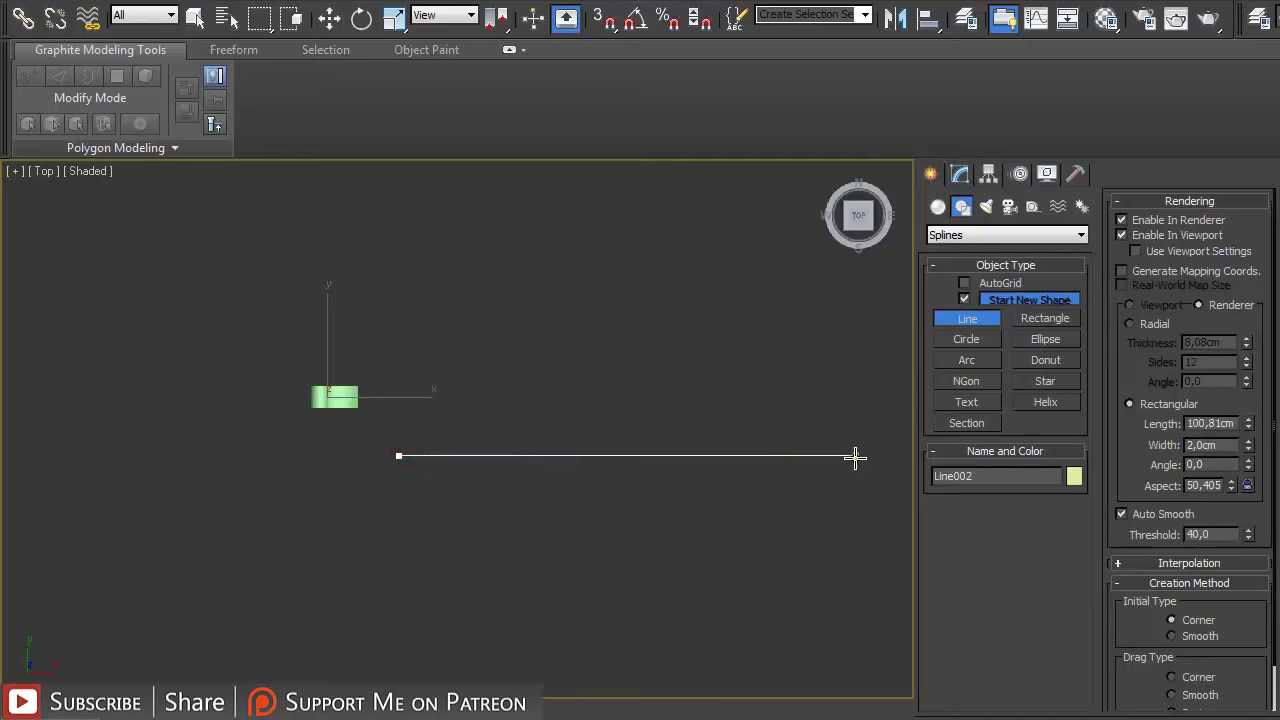
left_click(857, 457)
right_click(866, 540)
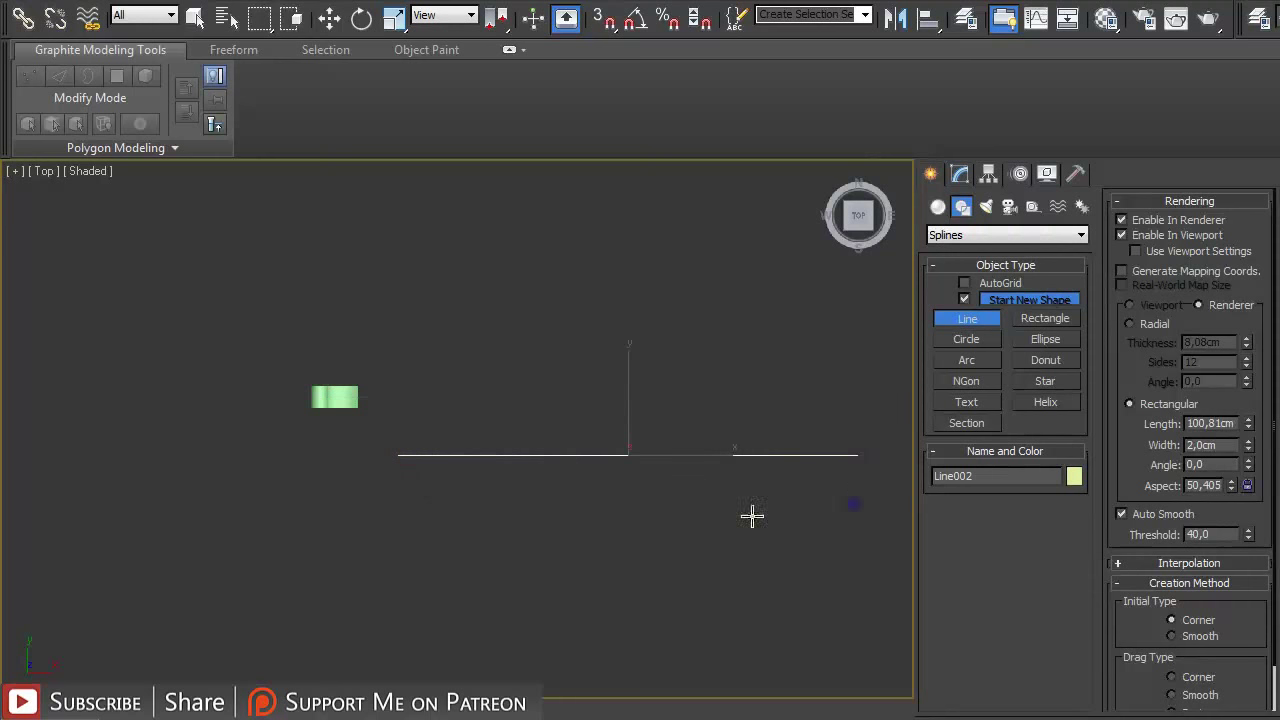
middle_click_drag(711, 517, 569, 529)
scroll(644, 508, "up", 2)
key("w")
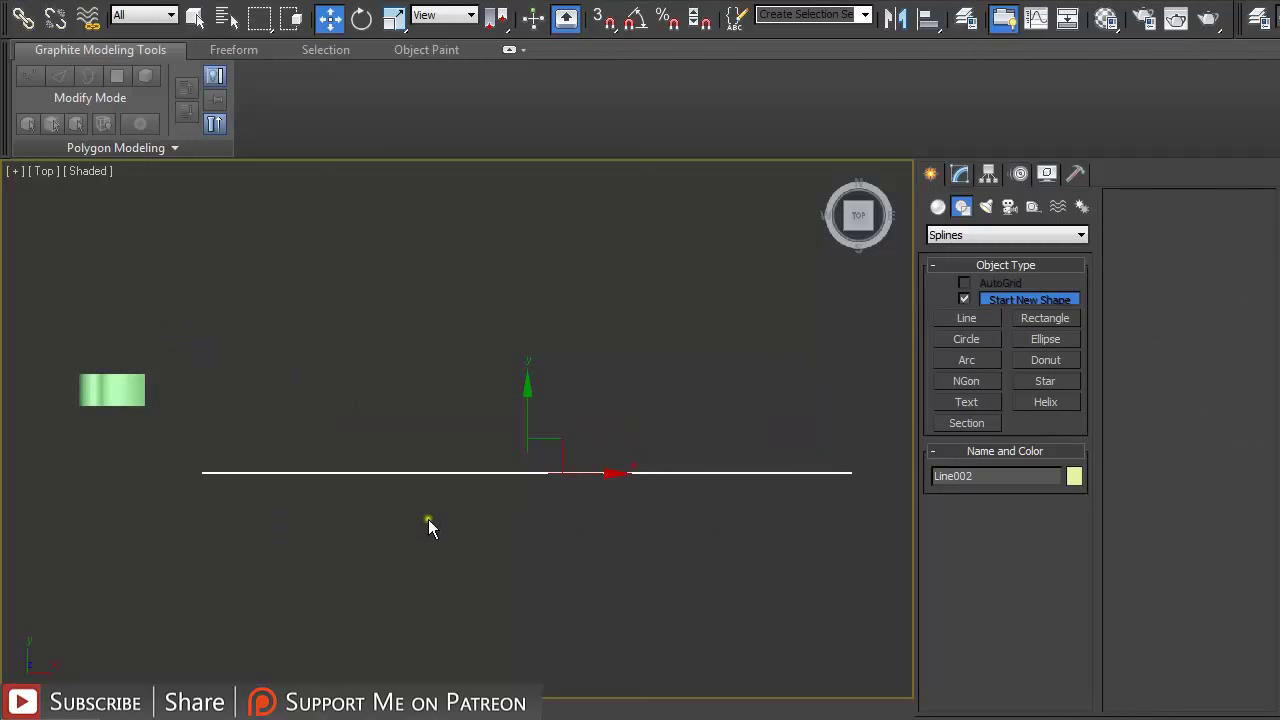
- Open the Spacing Tool for the single tile and pick the long horizontal line as the distribution path
left_click(112, 389)
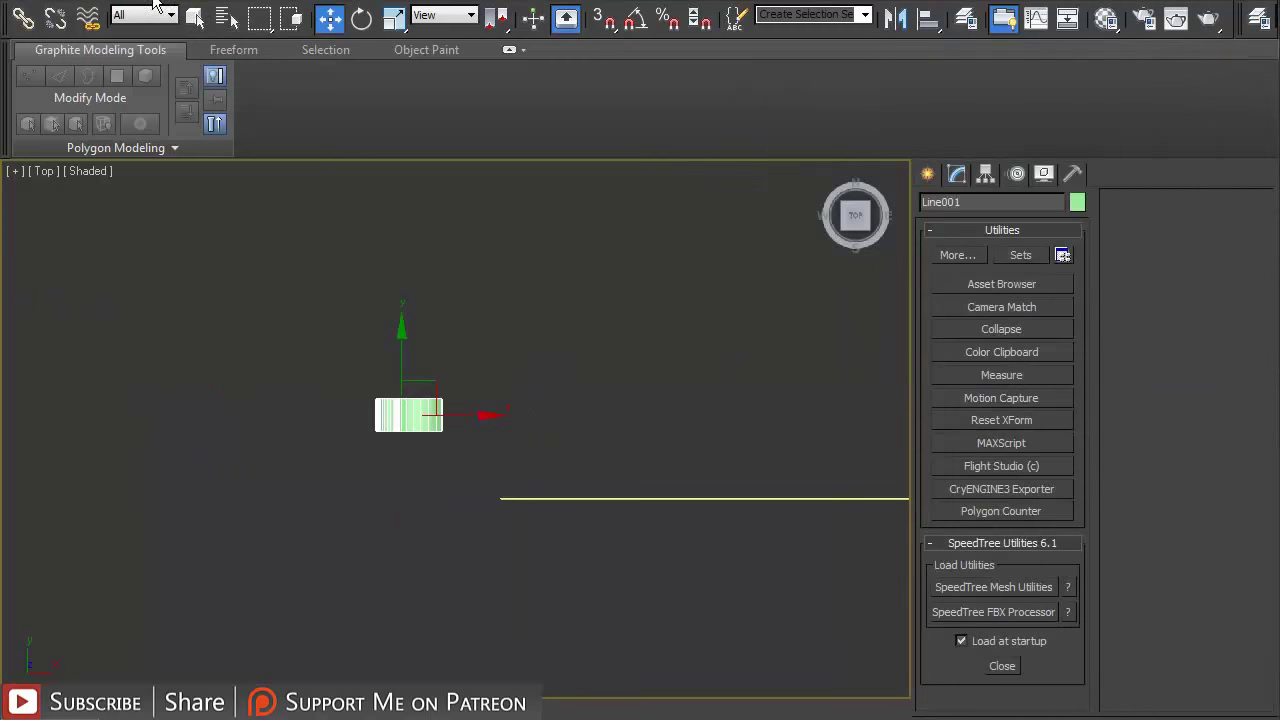
left_click(155, 5)
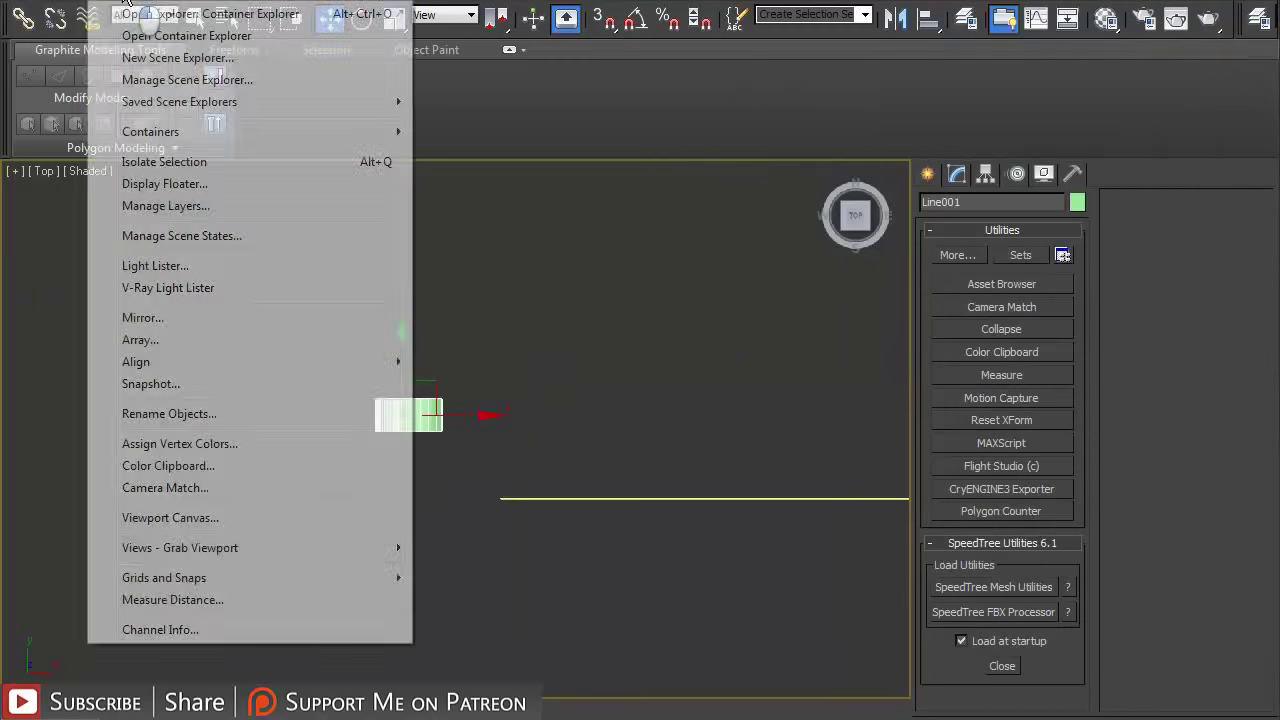
mouse_move(198, 356)
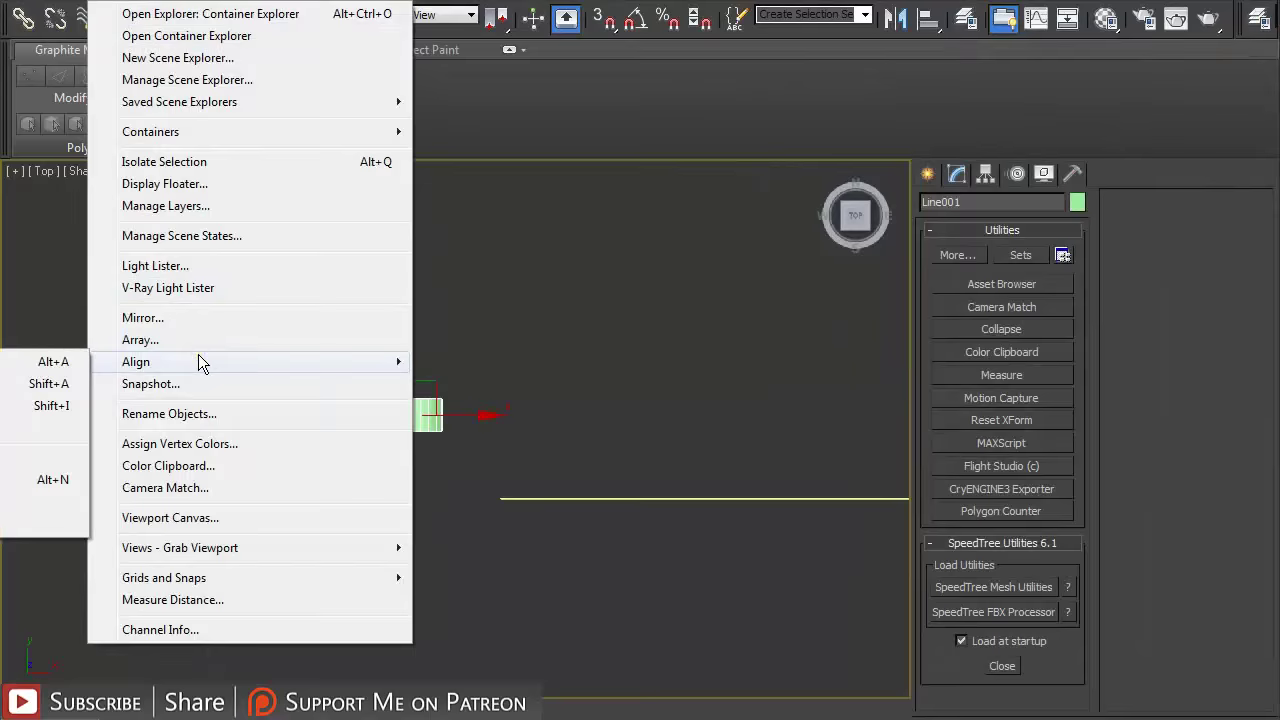
left_click(14, 415)
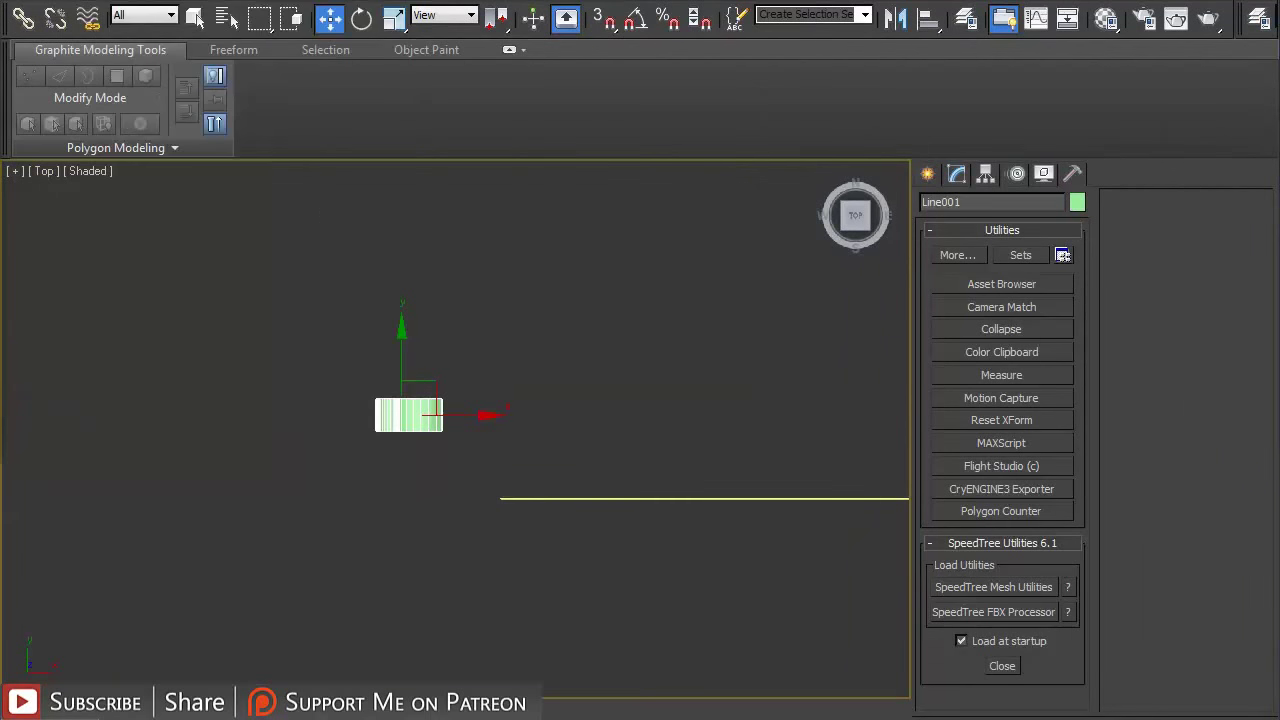
left_click_drag(104, 116, 127, 0)
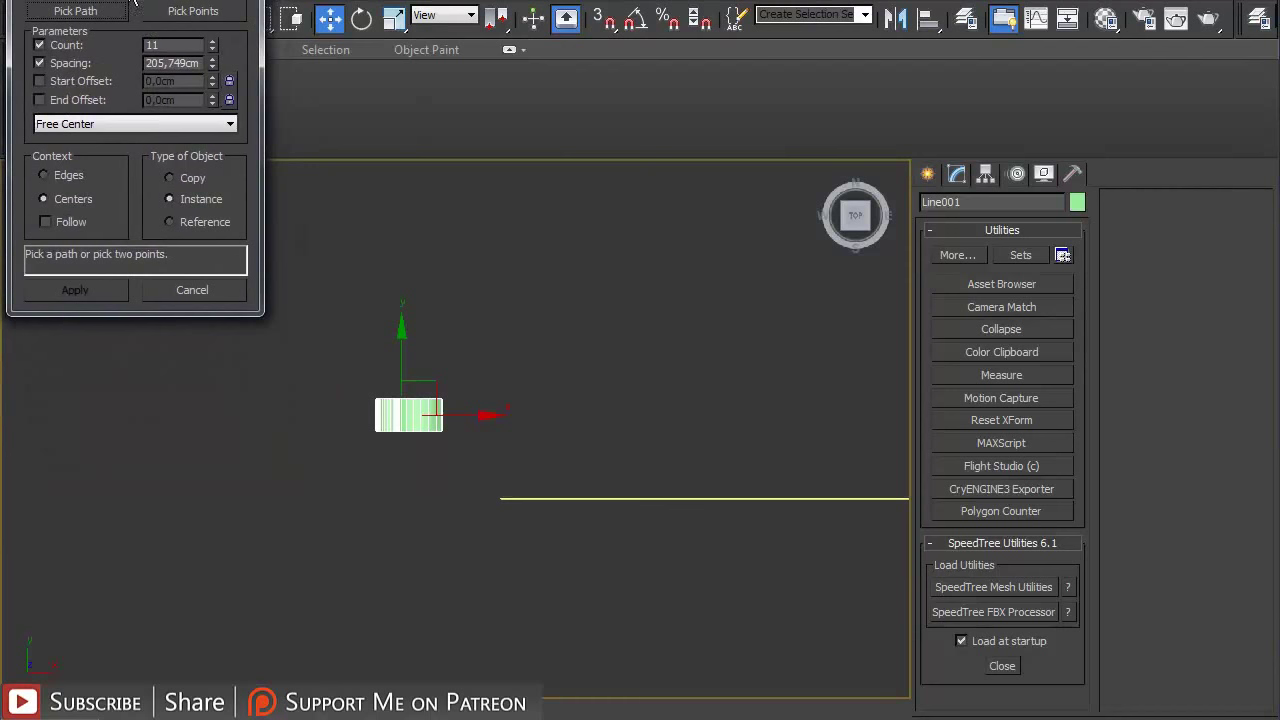
left_click(82, 14)
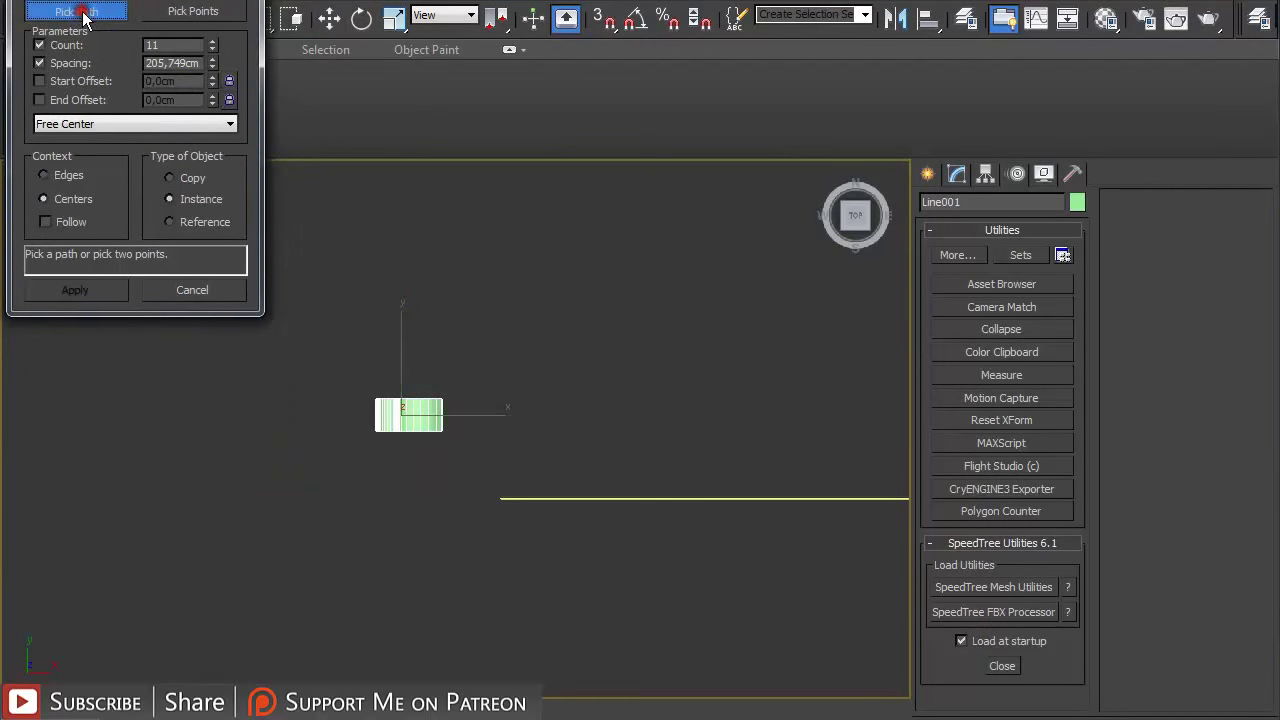
left_click(567, 499)
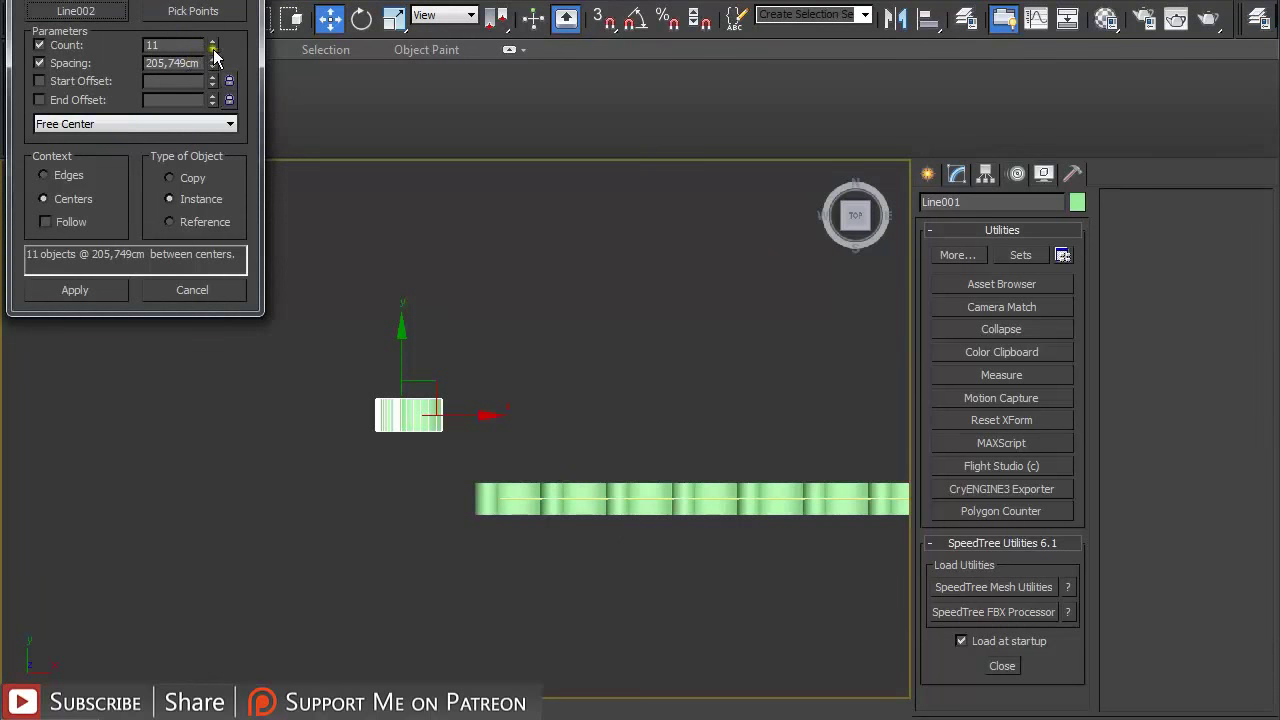
- Distribute 11 tile instances along the path with fixed spacing off, using Divide Evenly, Objects at Ends, and close the Spacing Tool
left_click(223, 127)
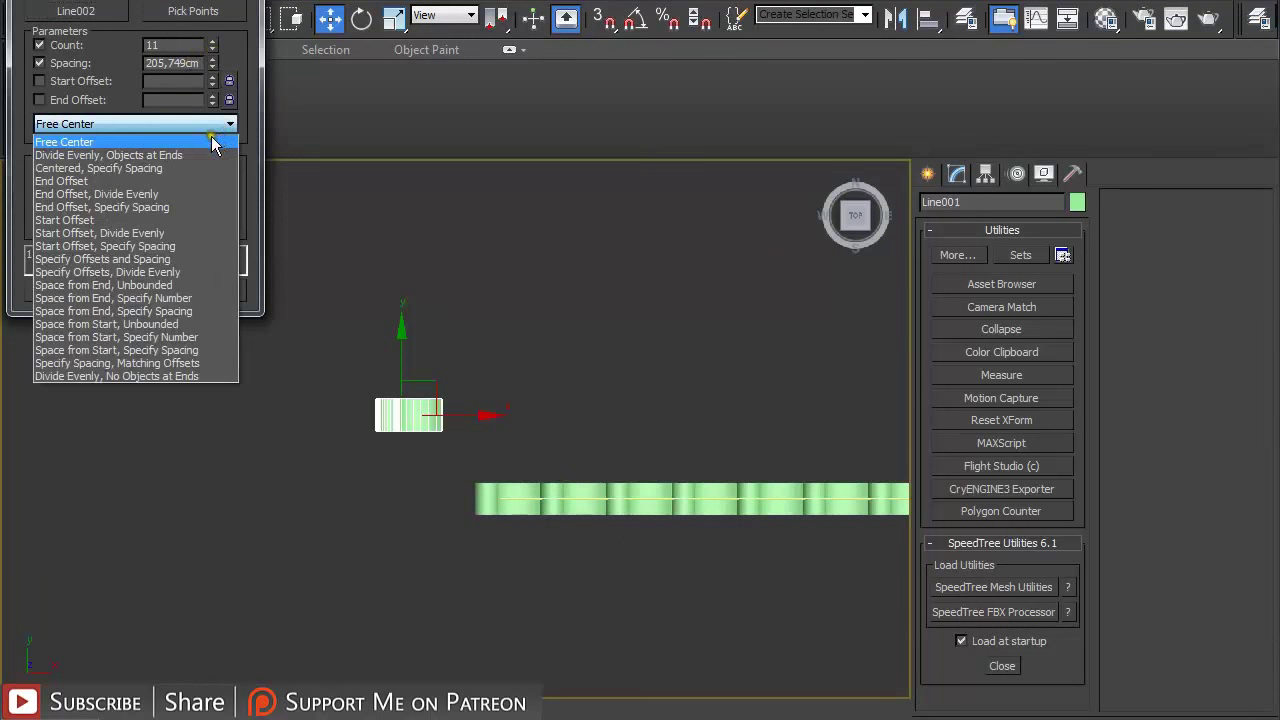
left_click(211, 137)
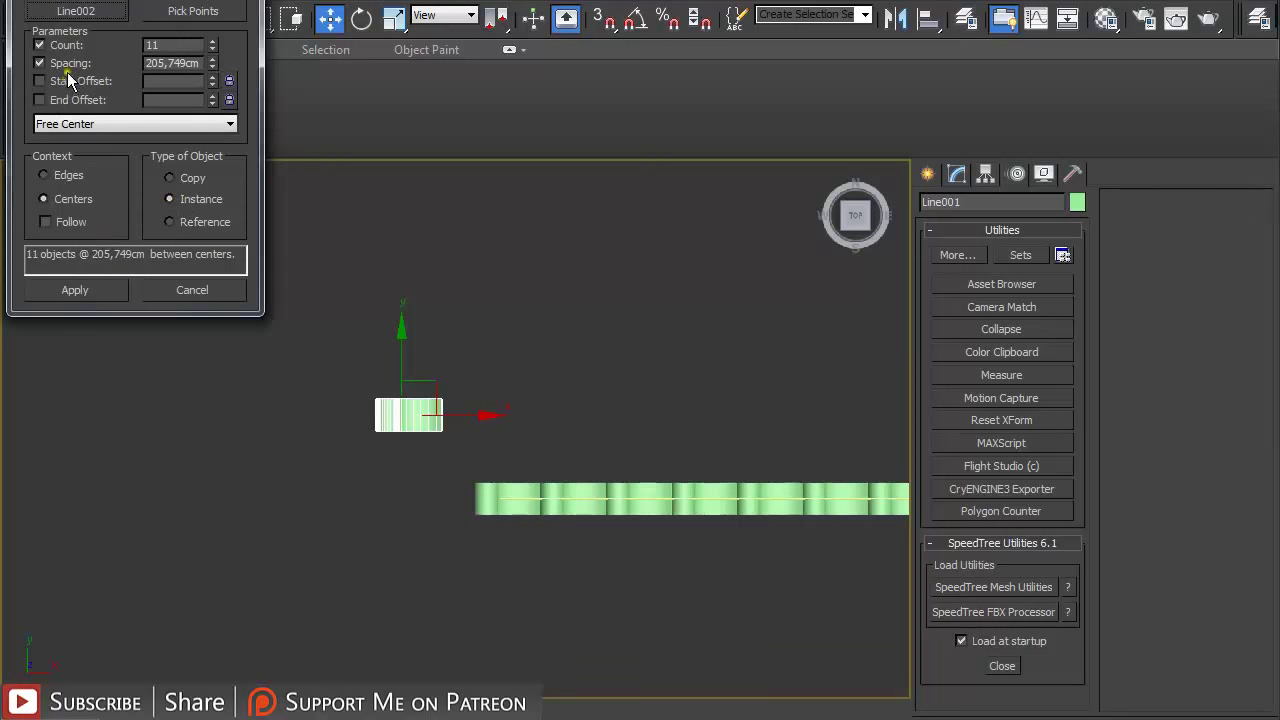
left_click(38, 62)
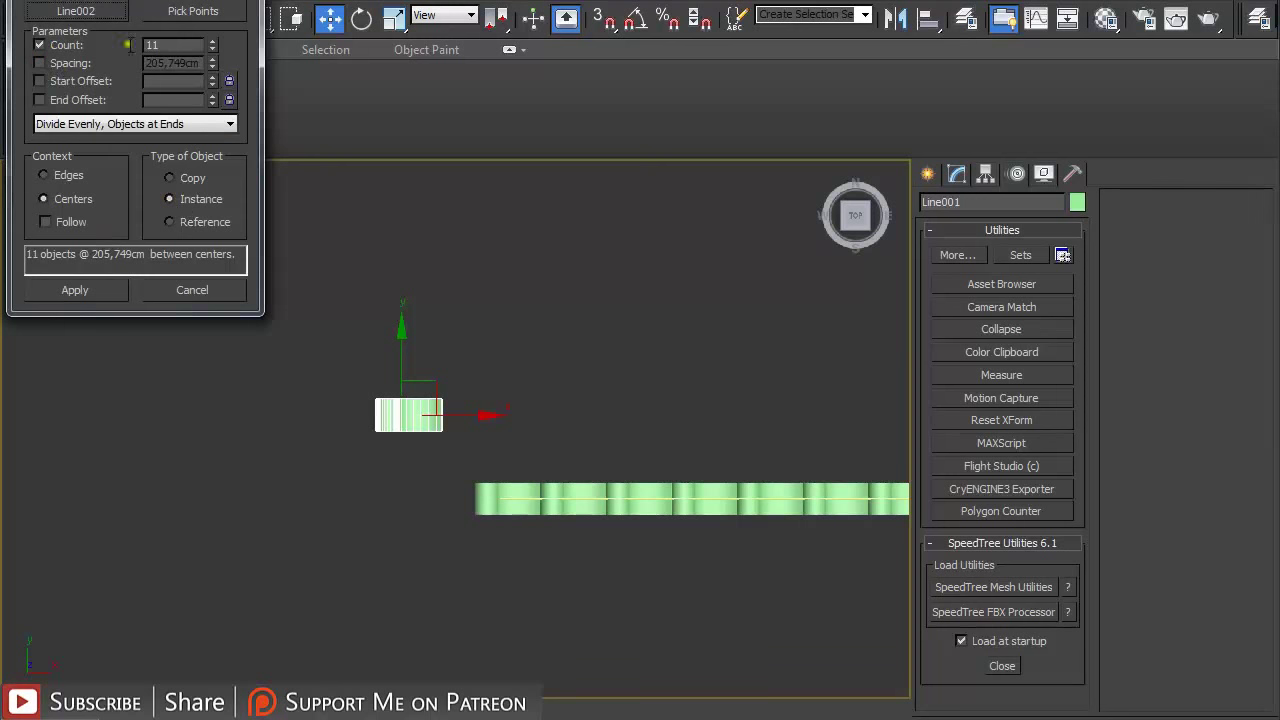
left_click(212, 49)
left_click(212, 49)
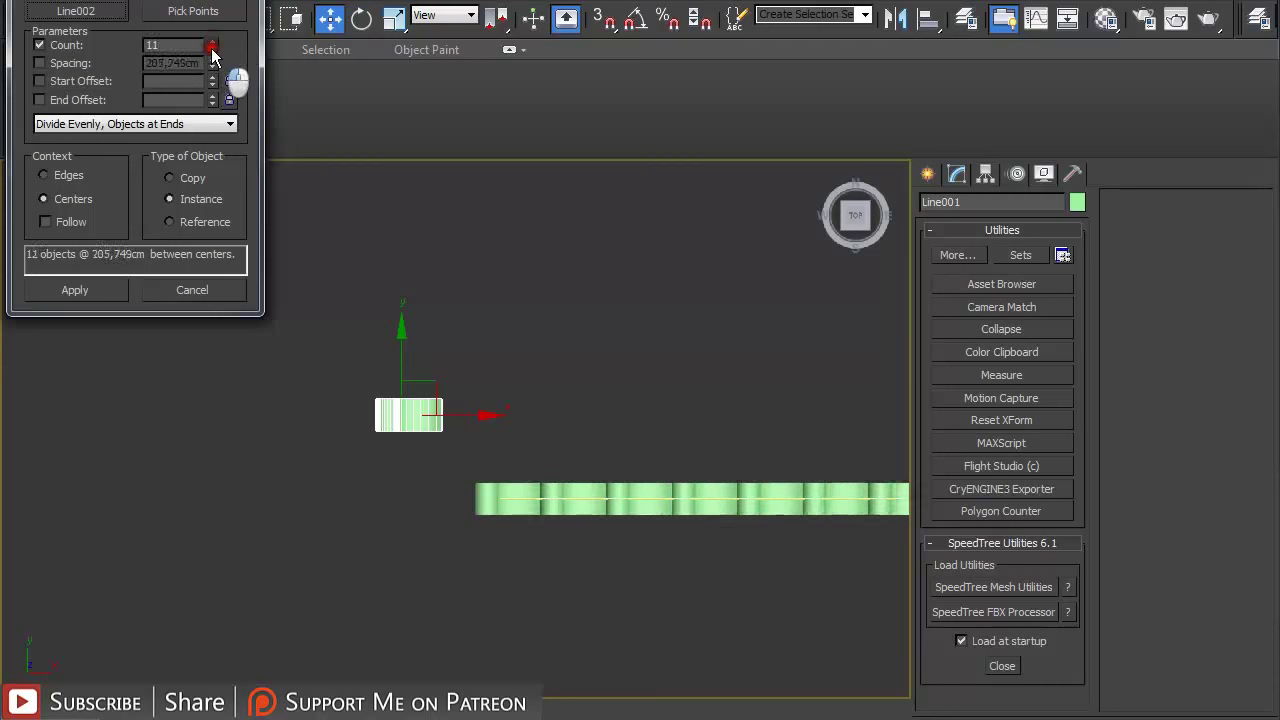
left_click(211, 42)
left_click(211, 42)
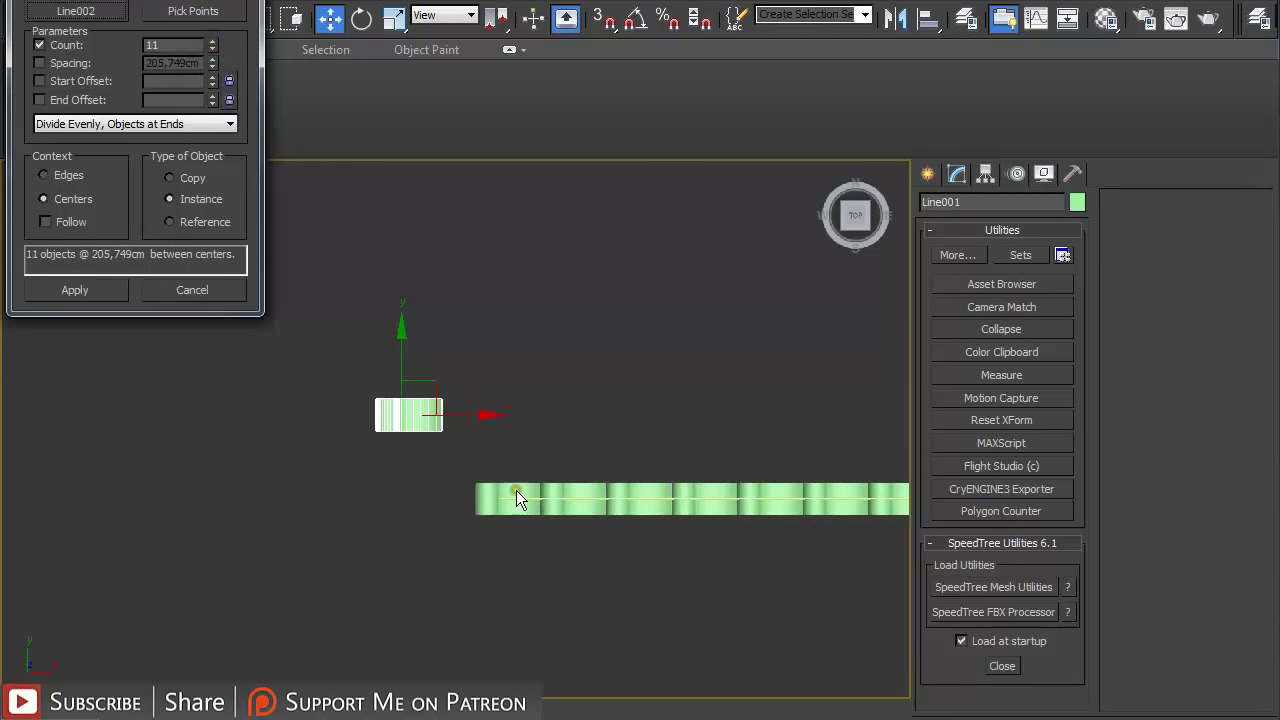
left_click(75, 290)
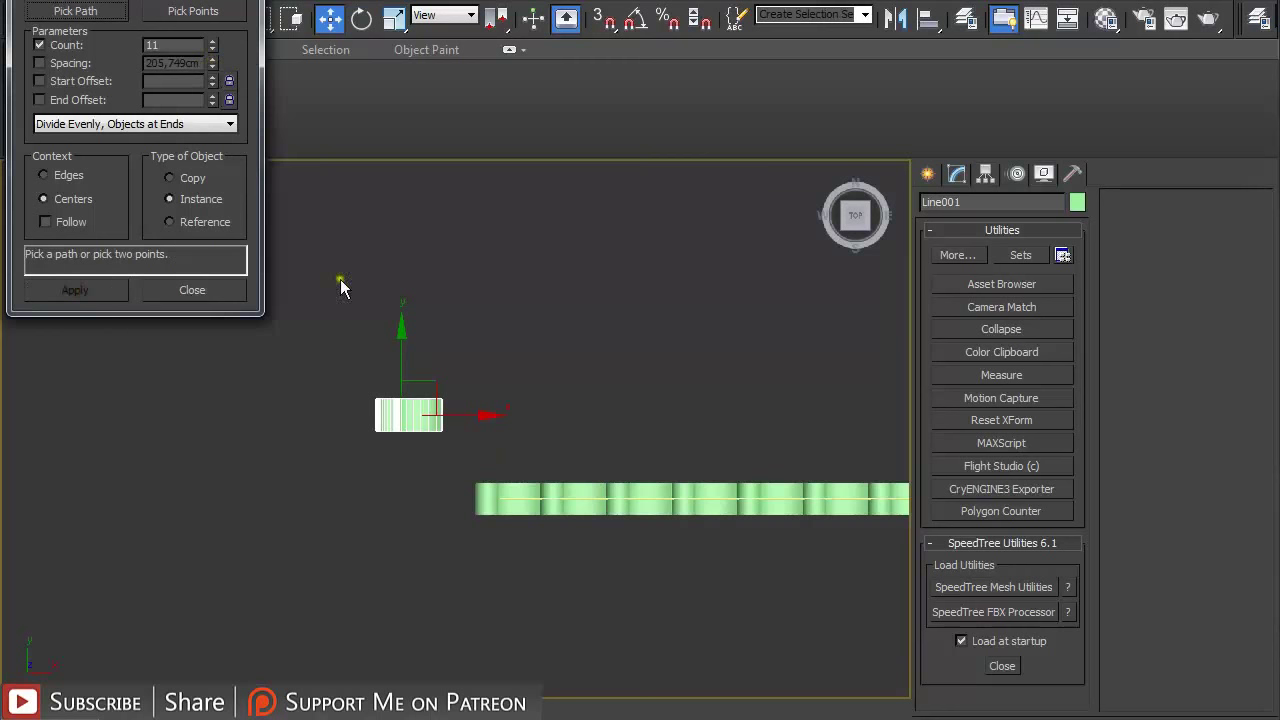
left_click_drag(165, 0, 0, 0)
- Delete the straight guide line running through the row of tiles
mouse_move(705, 481)
middle_mouse_down("alt")
mouse_move(672, 384)
mouse_move(694, 437)
middle_mouse_up("alt")
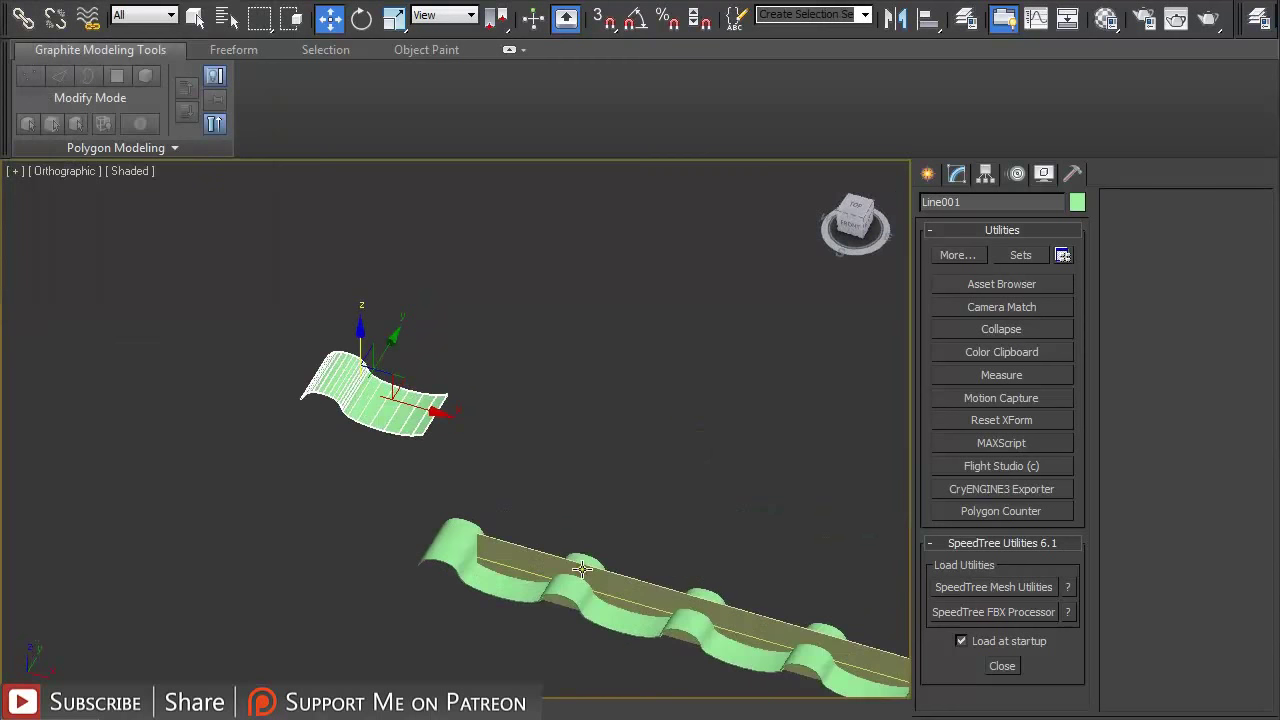
left_click(617, 588)
left_click(638, 589)
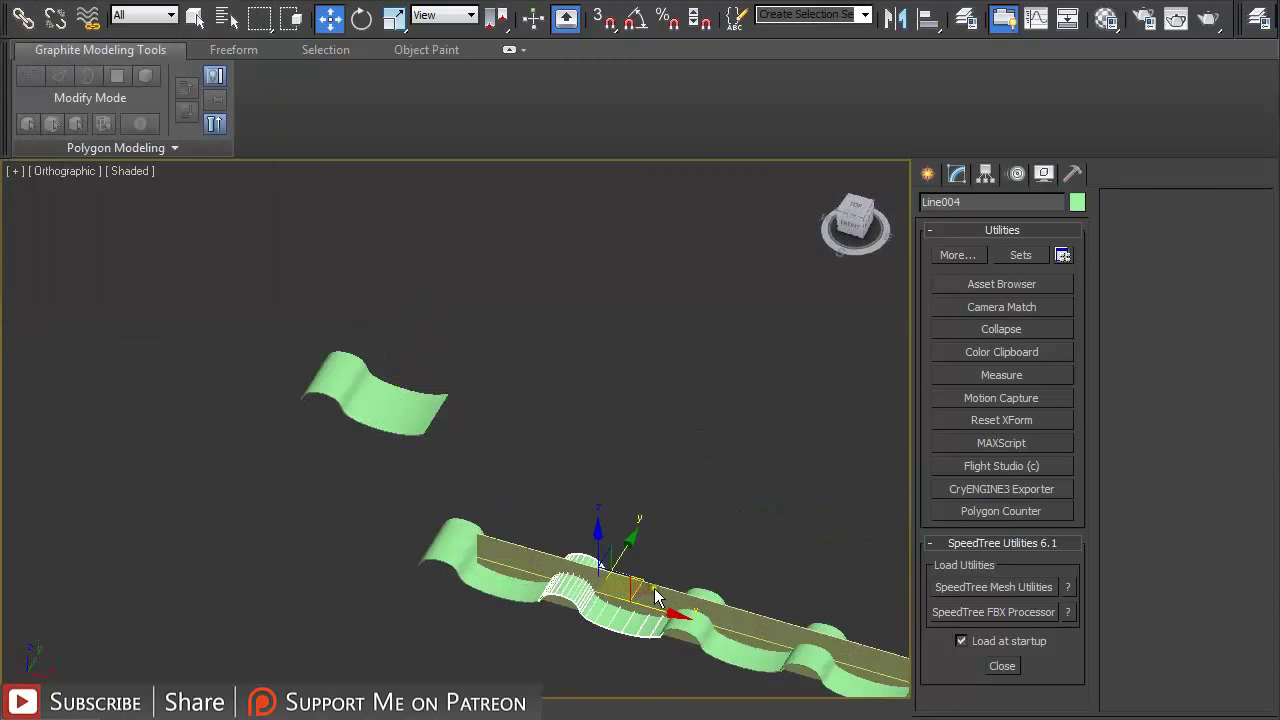
left_click(689, 473)
middle_click_drag(689, 473, 492, 446, "alt")
left_click(512, 428)
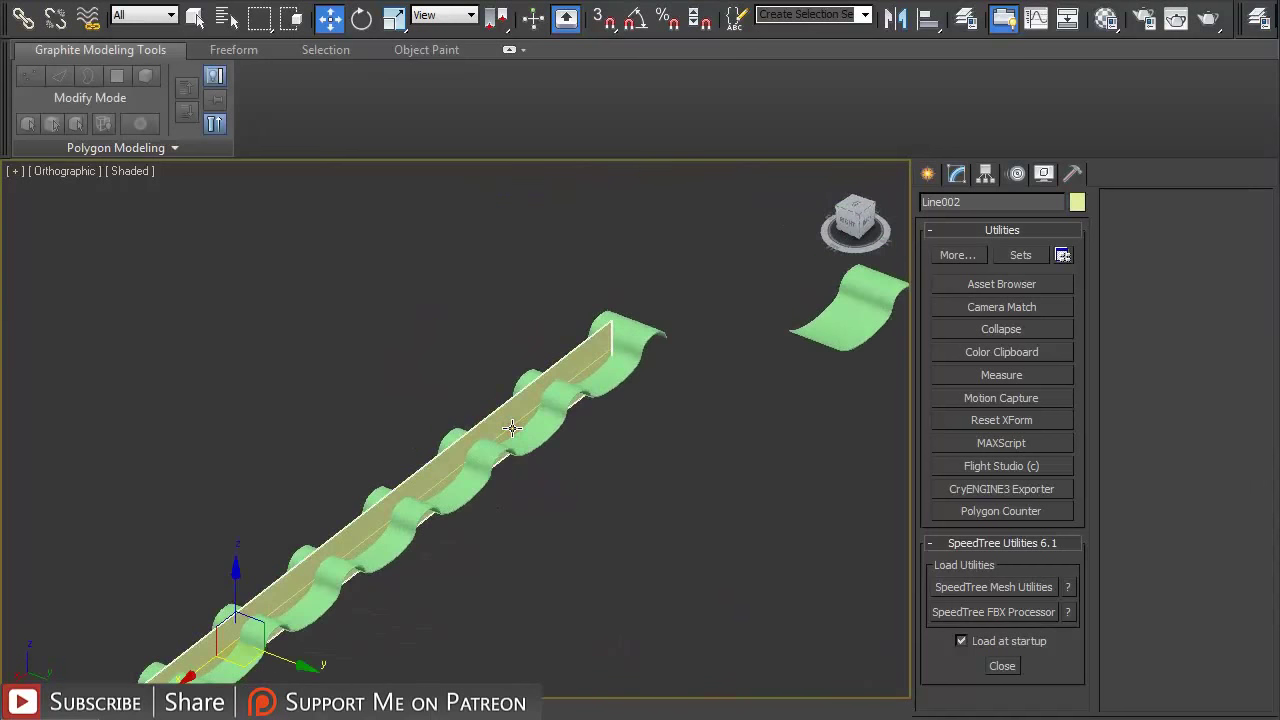
key("Delete")
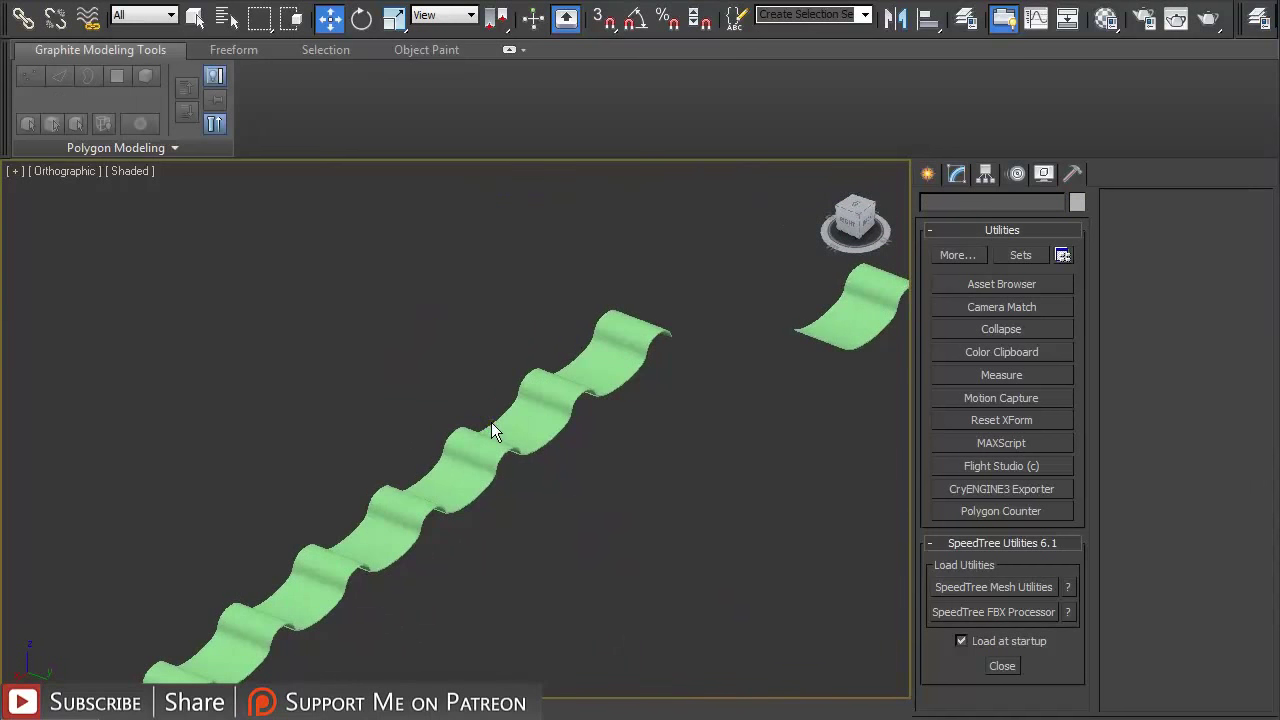
- Select the row of 11 distributed tiles, leaving out the original tile, and group them under the default name
key("t")
key("z")
scroll(589, 424, "down", 2)
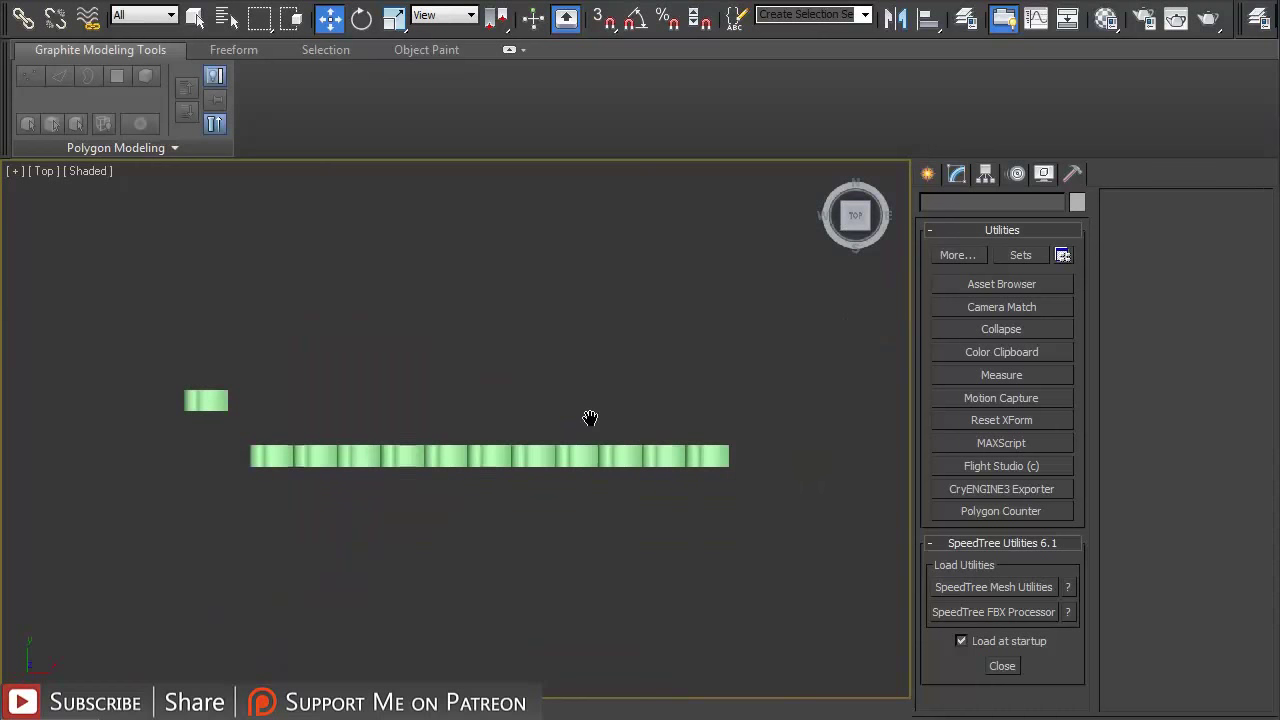
key("l")
key("z")
scroll(538, 410, "down", 4)
left_click(488, 372)
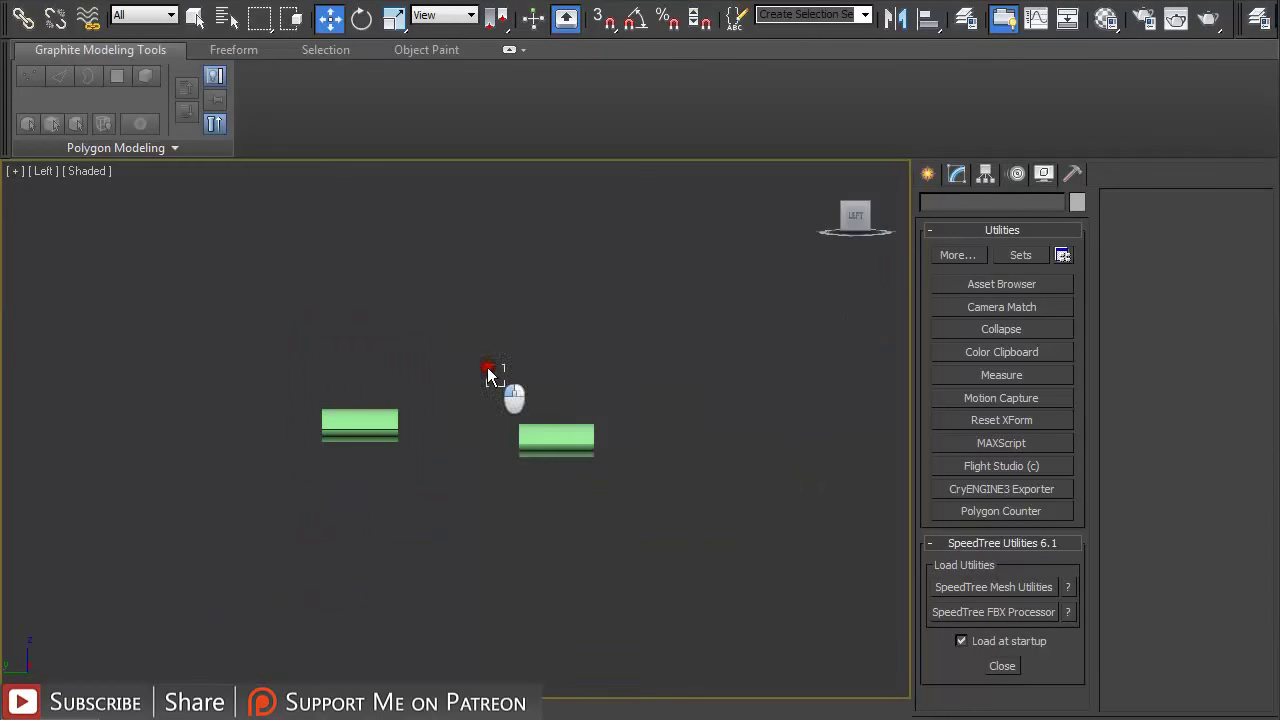
left_click_drag(488, 368, 567, 470)
middle_click_drag(567, 470, 623, 523, "alt")
scroll(584, 472, "down", 5)
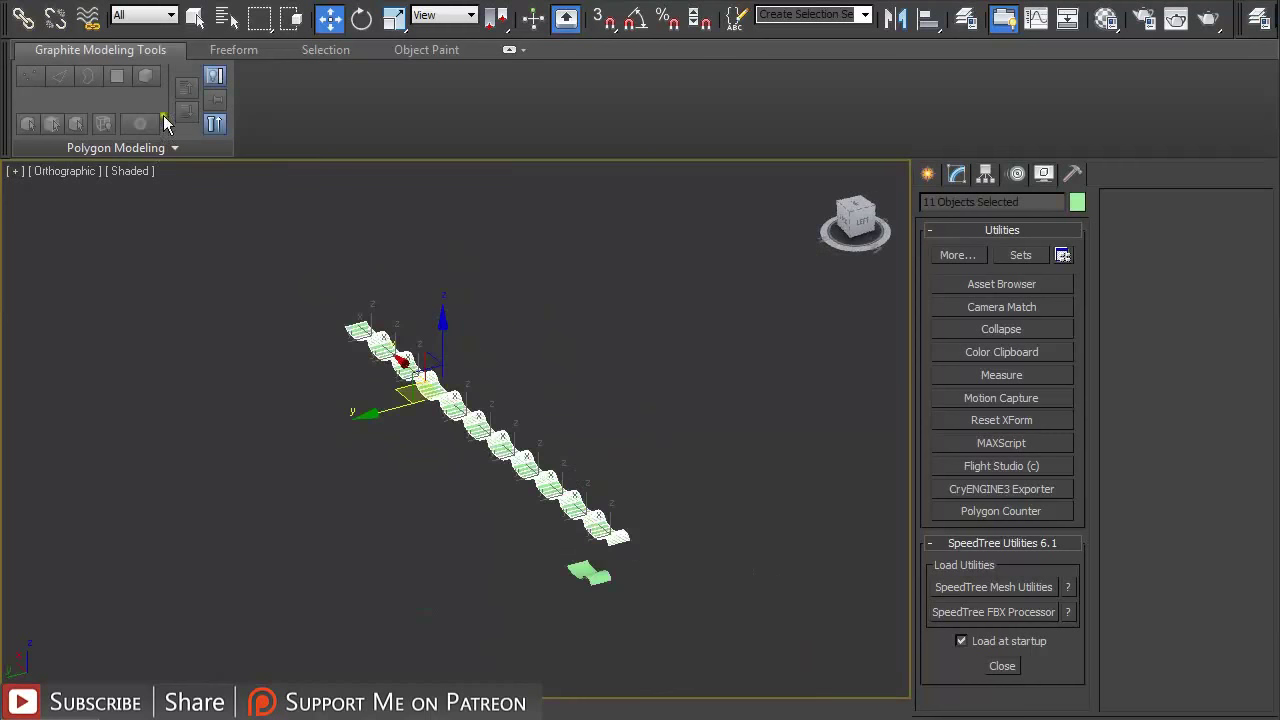
left_click(155, 0)
left_click(178, 10)
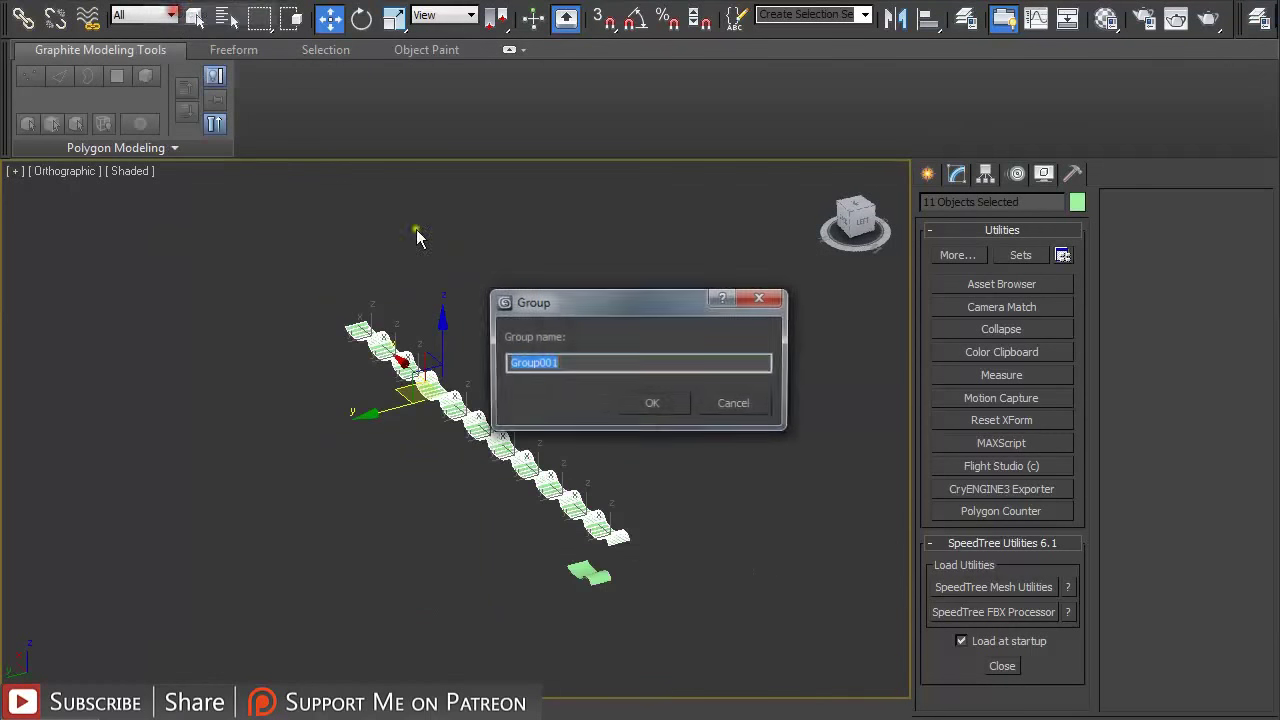
left_click(629, 408)
- Move the original single tile up and well away from the grouped row in the Left view, and reselect the group
key("l")
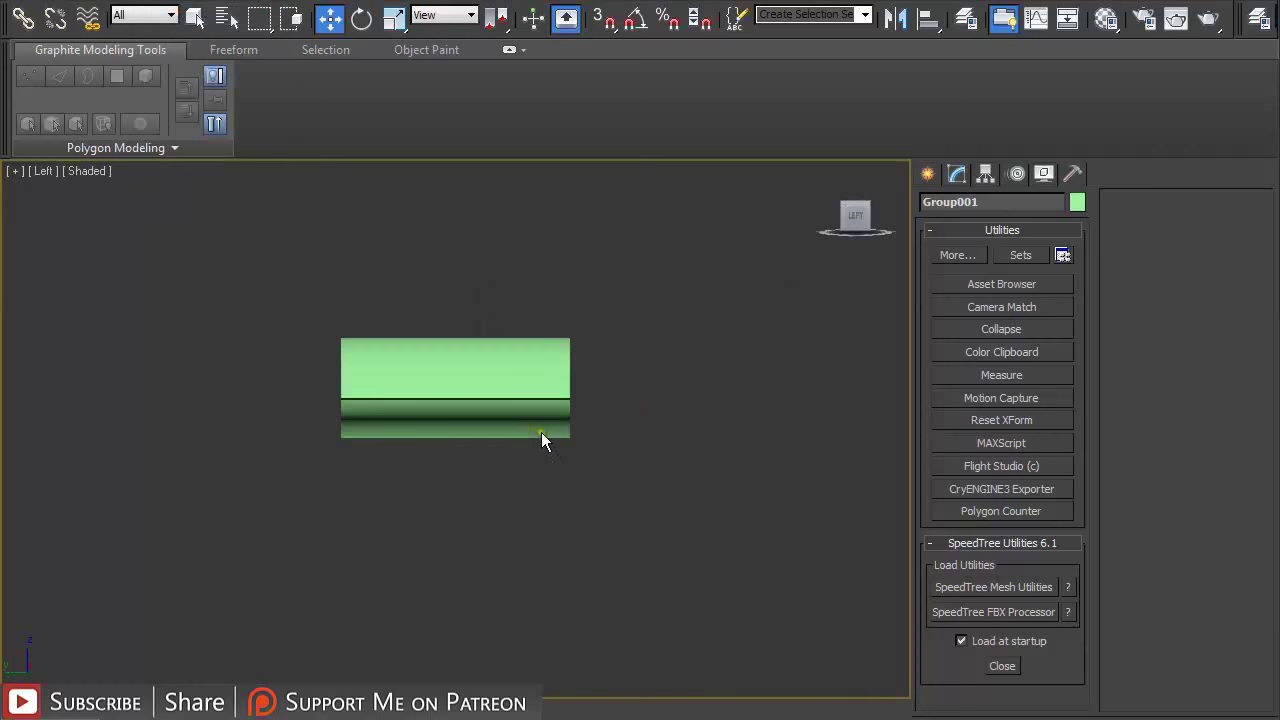
scroll(543, 437, "up", 3)
scroll(523, 411, "down", 5)
middle_click_drag(523, 409, 512, 398)
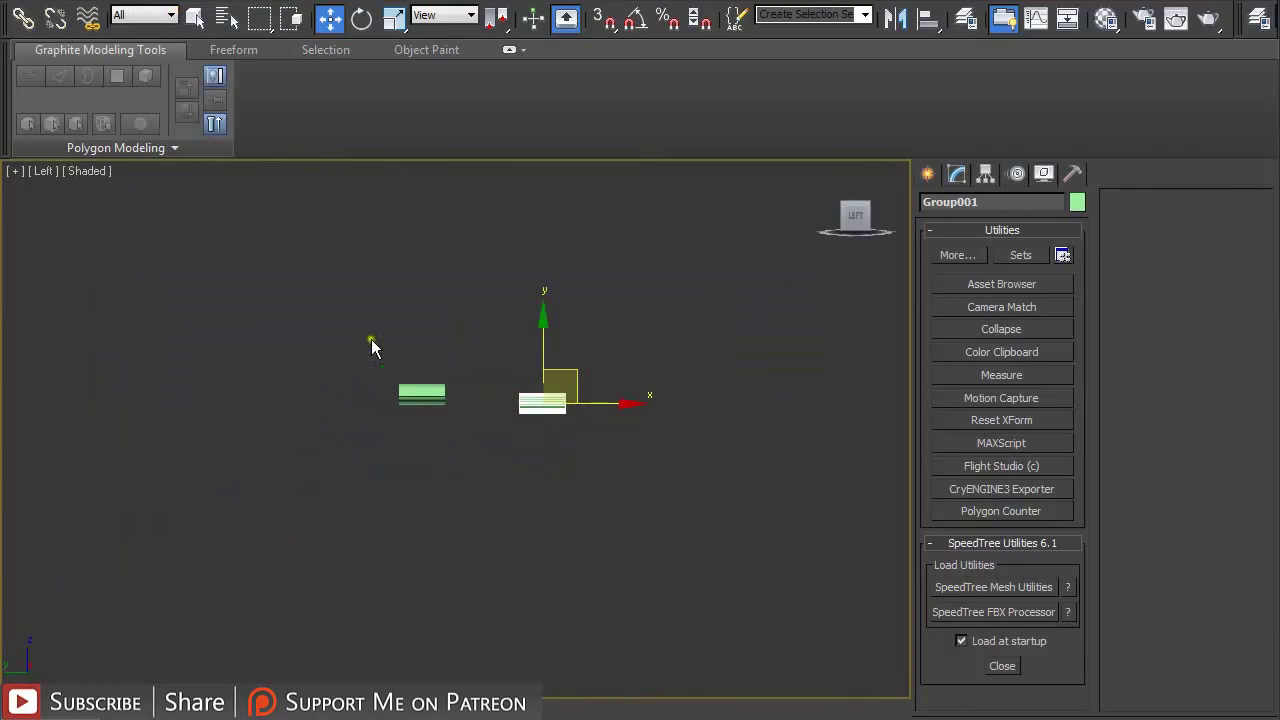
left_click_drag(369, 334, 453, 433)
left_click_drag(449, 364, 767, 158)
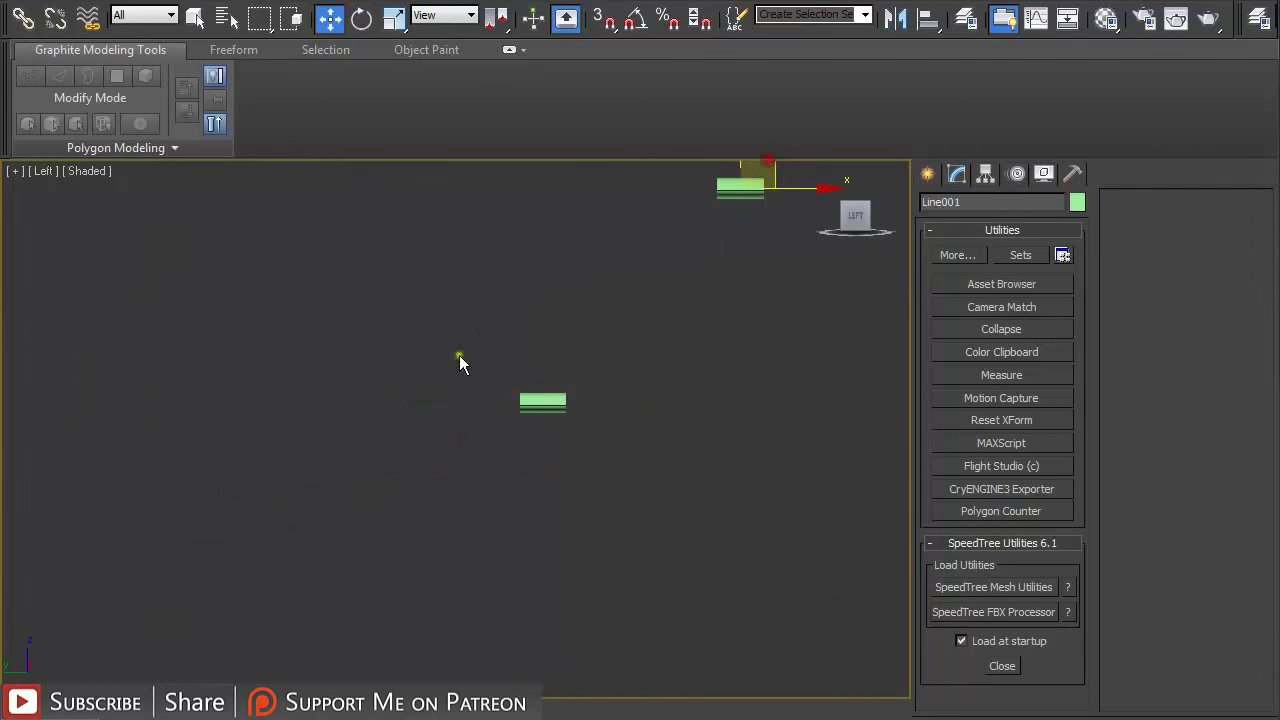
left_click_drag(447, 337, 686, 513)
- Draw a straight diagonal line in the Left view, sloping down and away from the tile group as the roof slope
left_click(929, 175)
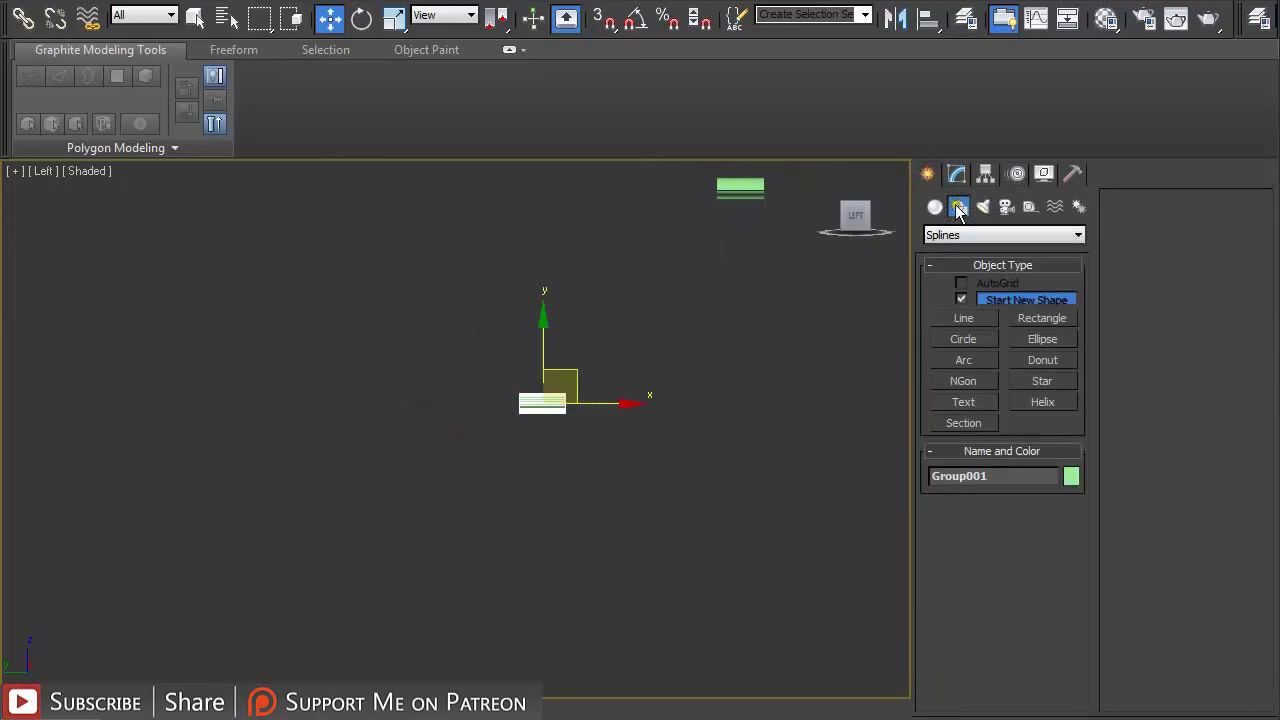
left_click(967, 317)
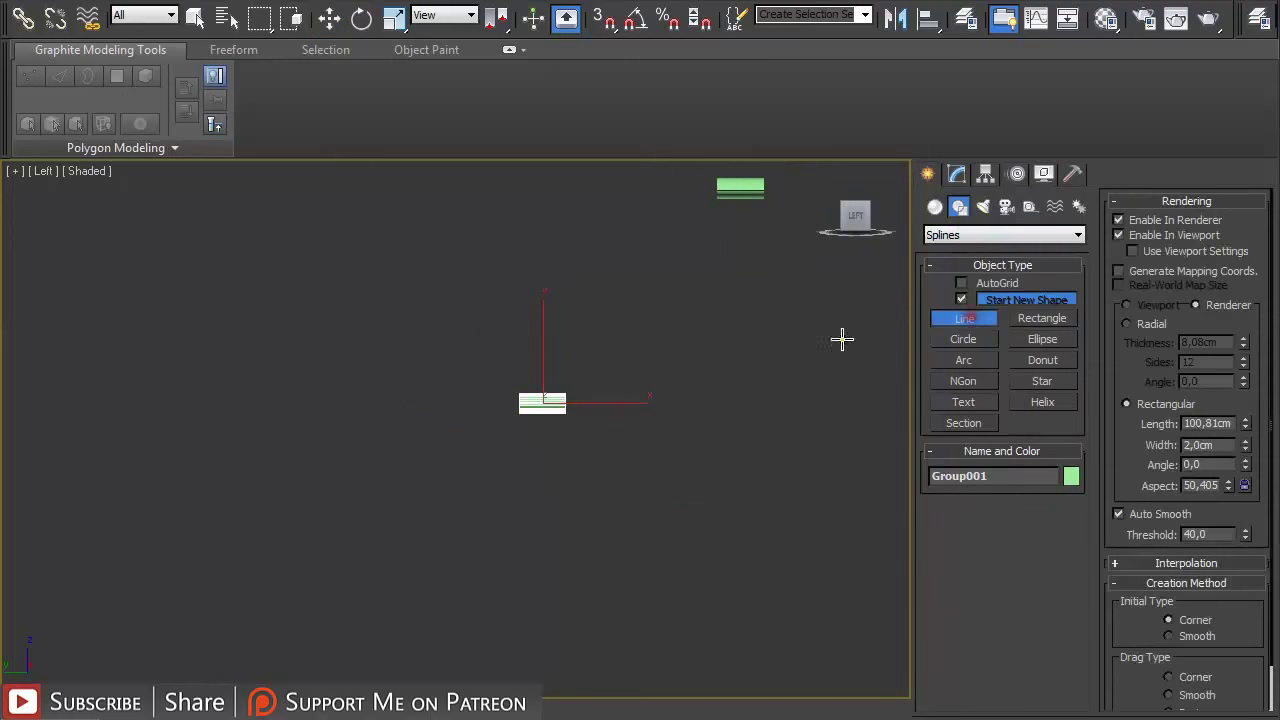
left_click(483, 380)
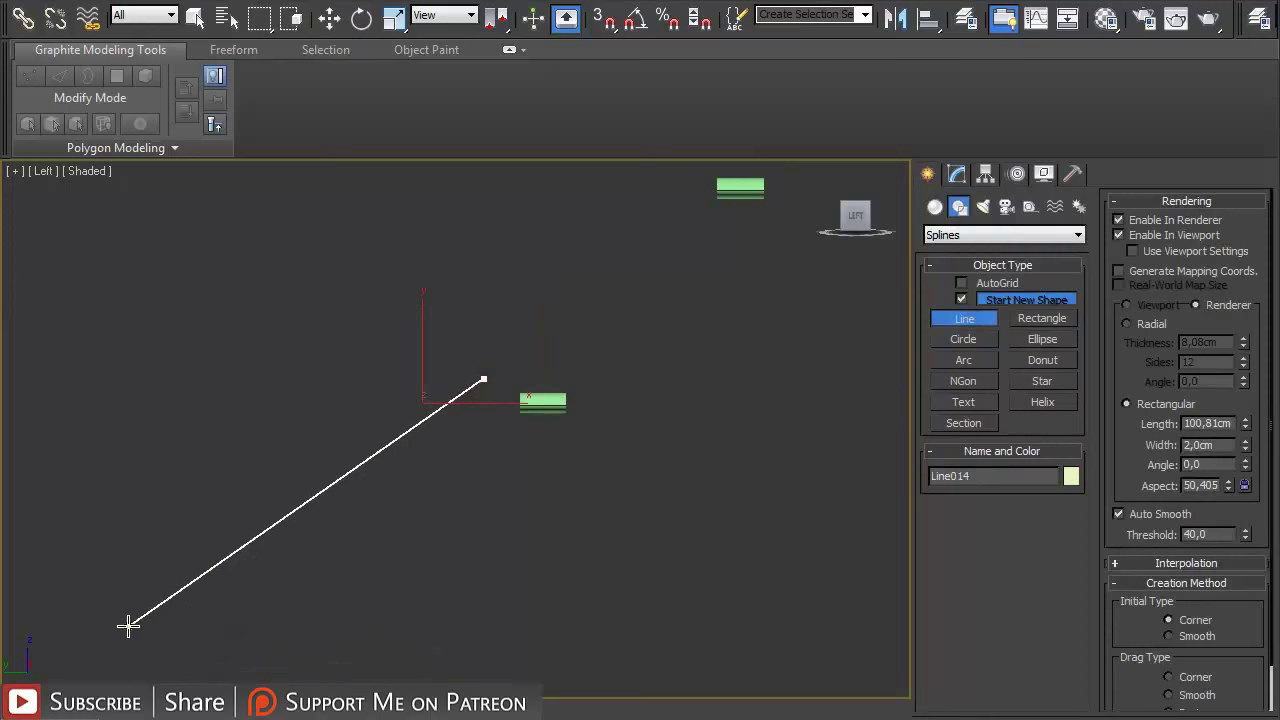
left_click(128, 625)
right_click(251, 611)
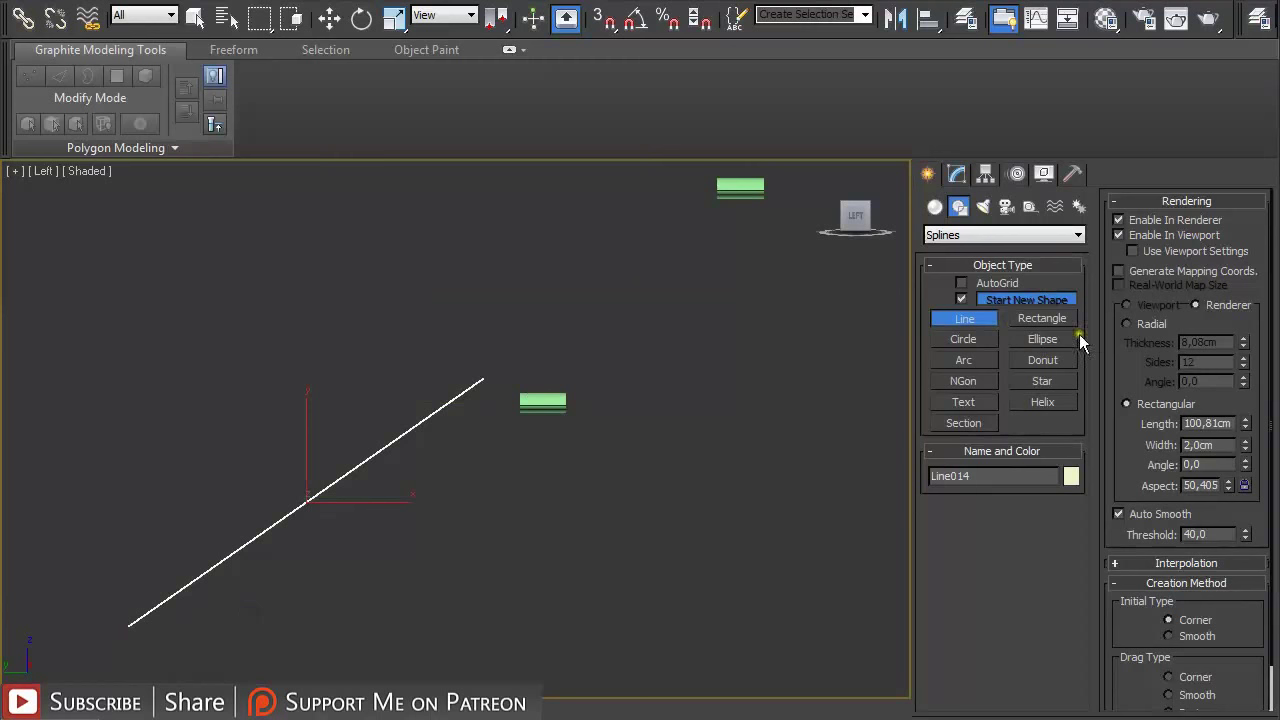
key("w")
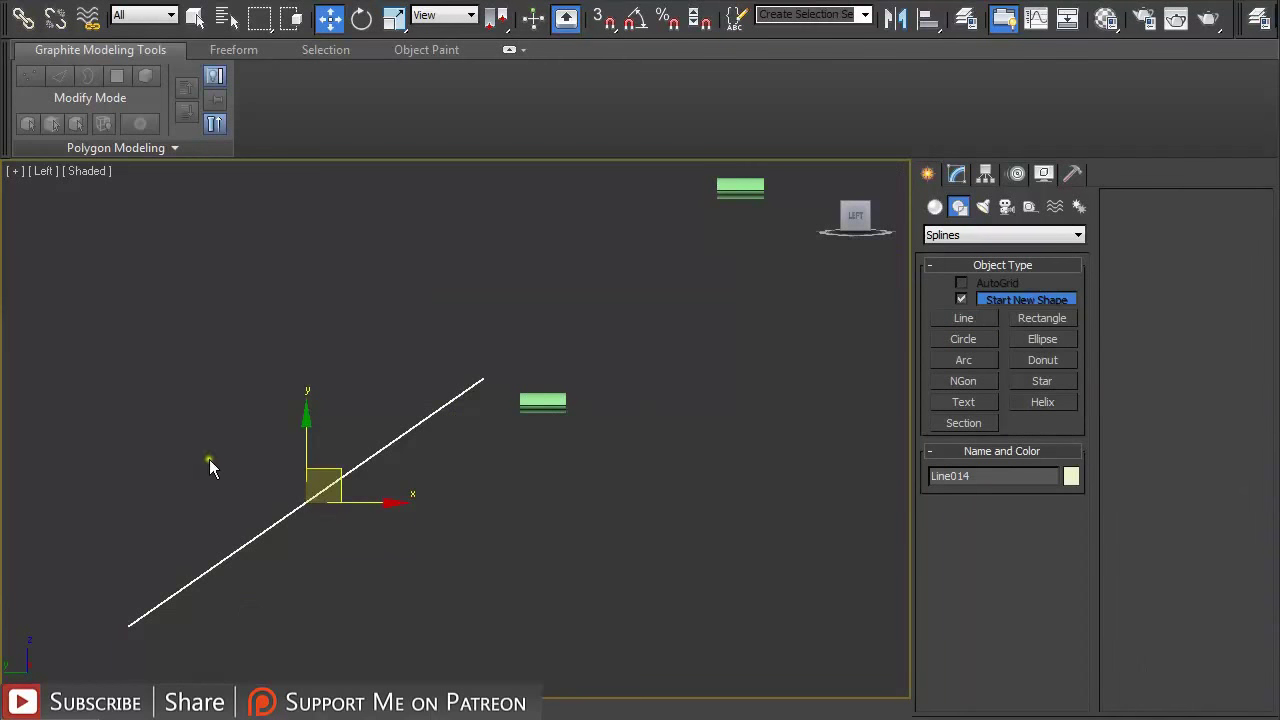
- Disable rendering of the sloped line in both the renderer and the viewport
left_click(957, 174)
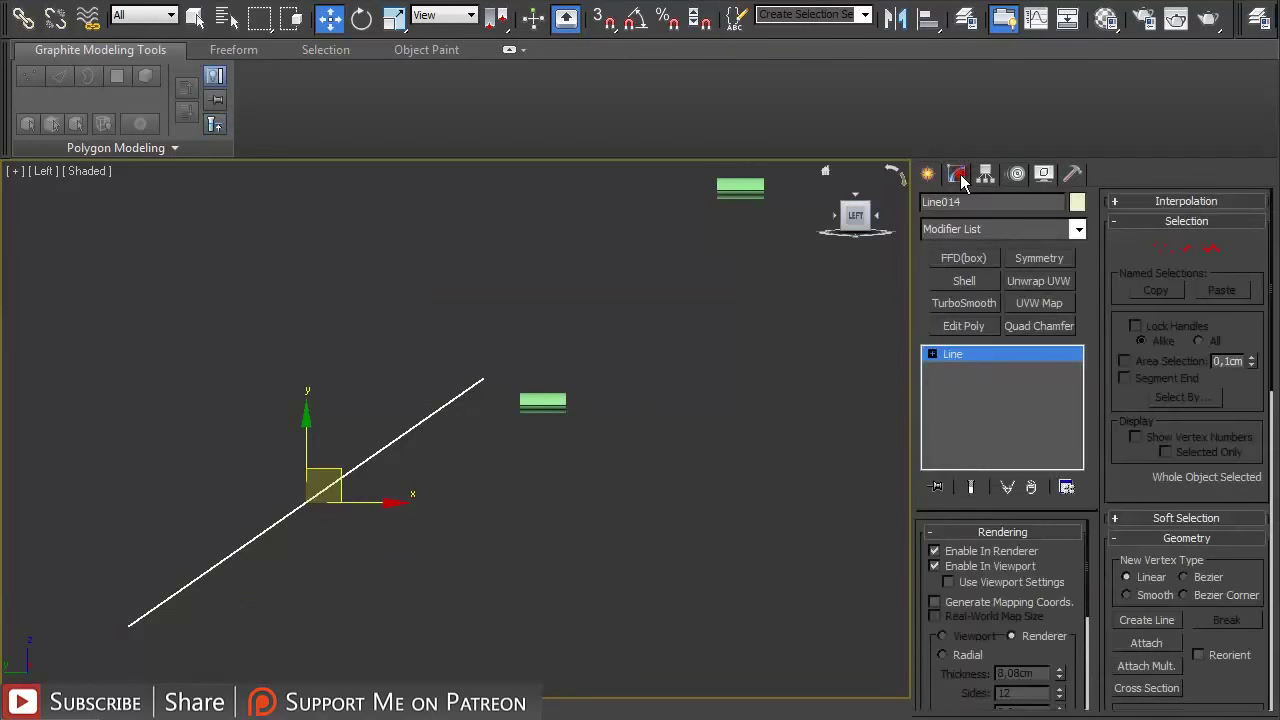
left_click(933, 564)
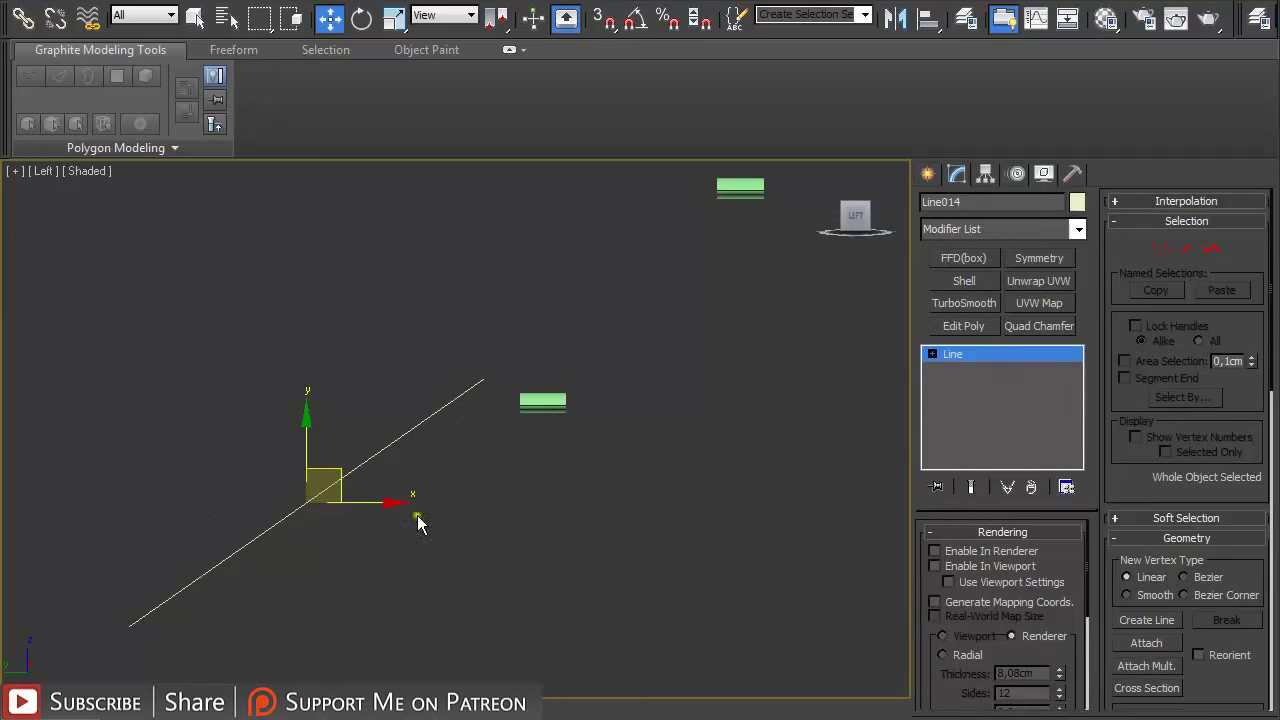
middle_click_drag(354, 508, 415, 497, "alt")
key("f")
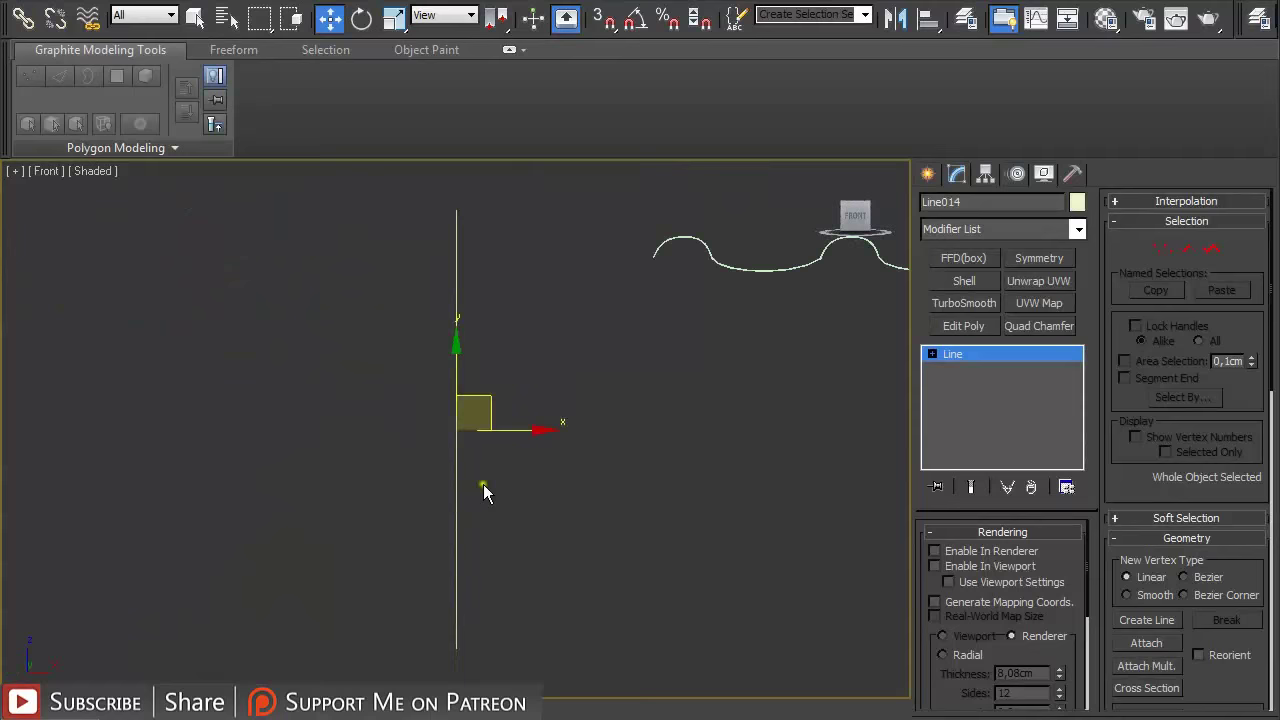
key("l")
- Rotate the tile group in the Left view to follow the slope of the diagonal line
scroll(495, 487, "down", 4)
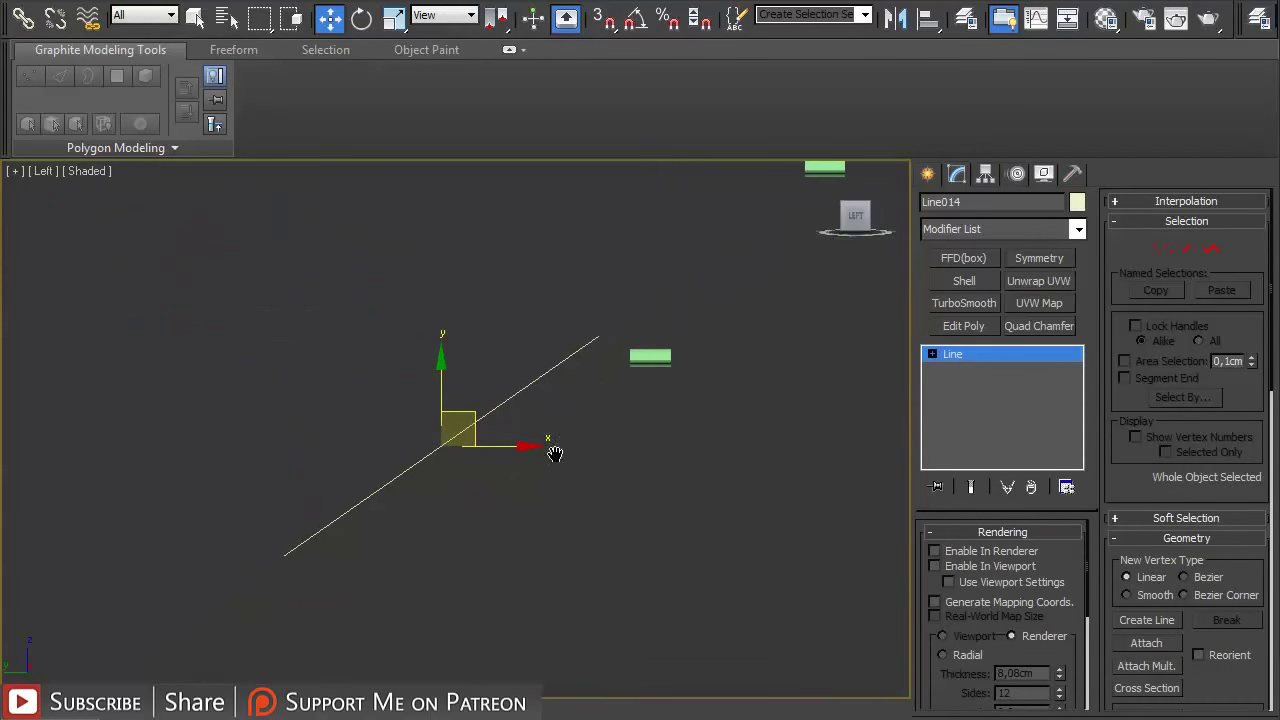
left_click_drag(621, 313, 690, 410)
scroll(706, 417, "up", 3)
middle_click_drag(706, 417, 566, 456)
key("e")
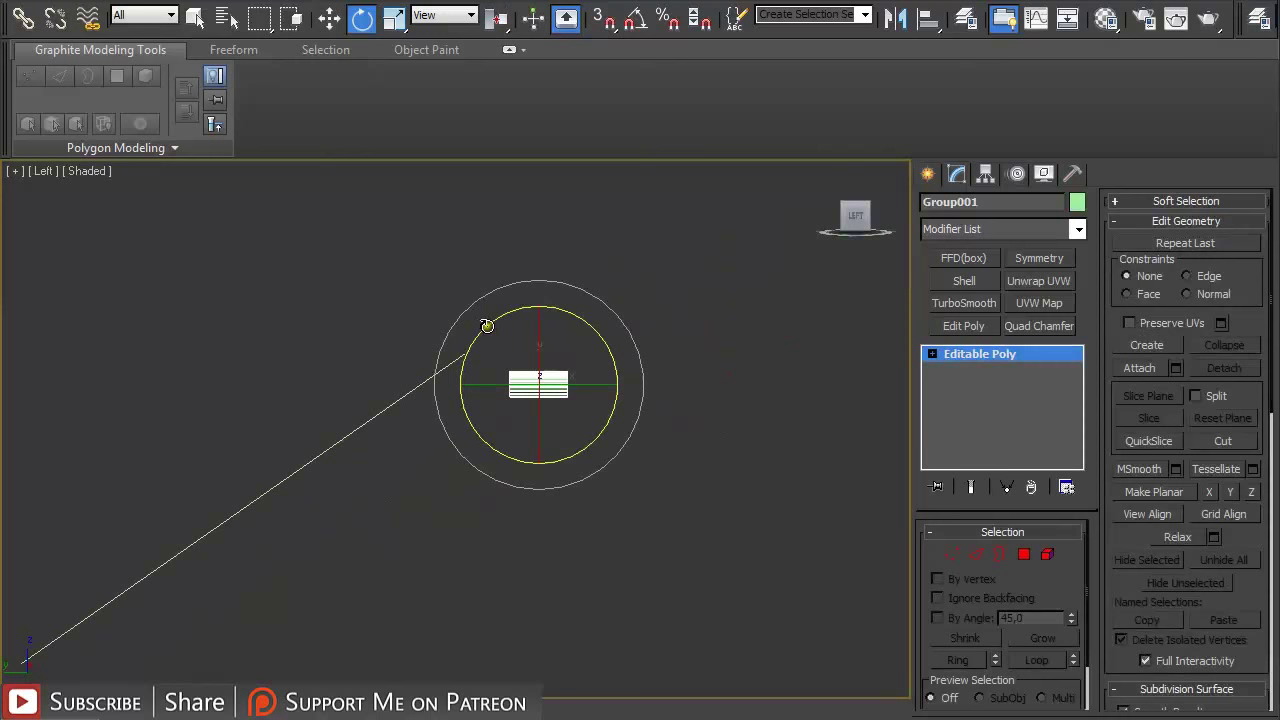
left_click_drag(486, 326, 455, 368)
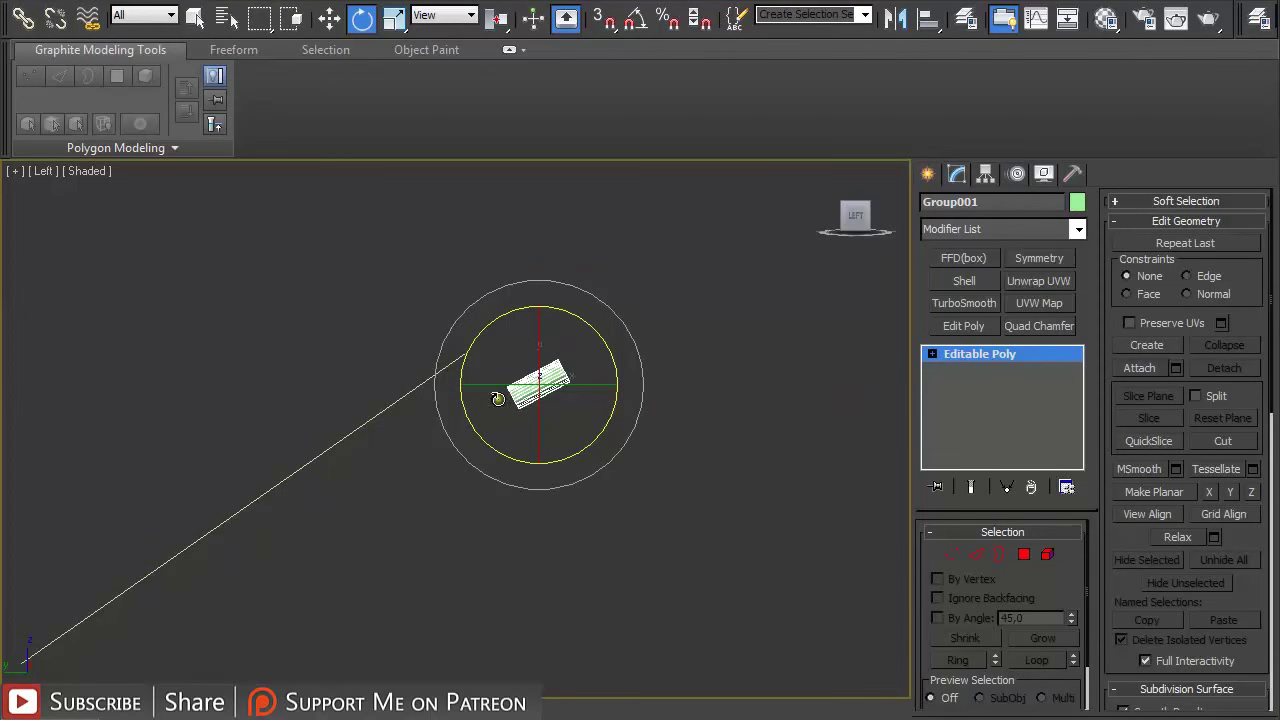
- Fine-tune the tile group's rotation in the Left view against the slope of the diagonal line
mouse_move(489, 331)
left_mouse_down()
mouse_move(505, 352)
mouse_move(489, 336)
left_mouse_up()
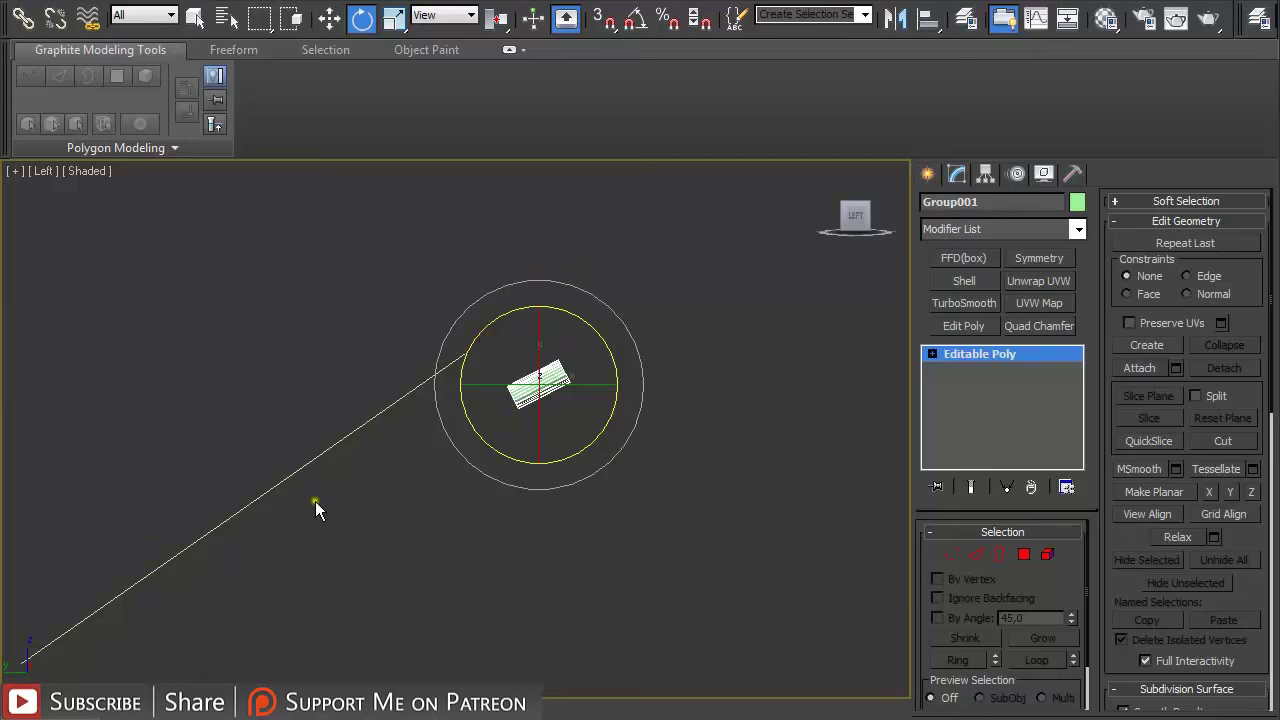
scroll(508, 375, "up", 5)
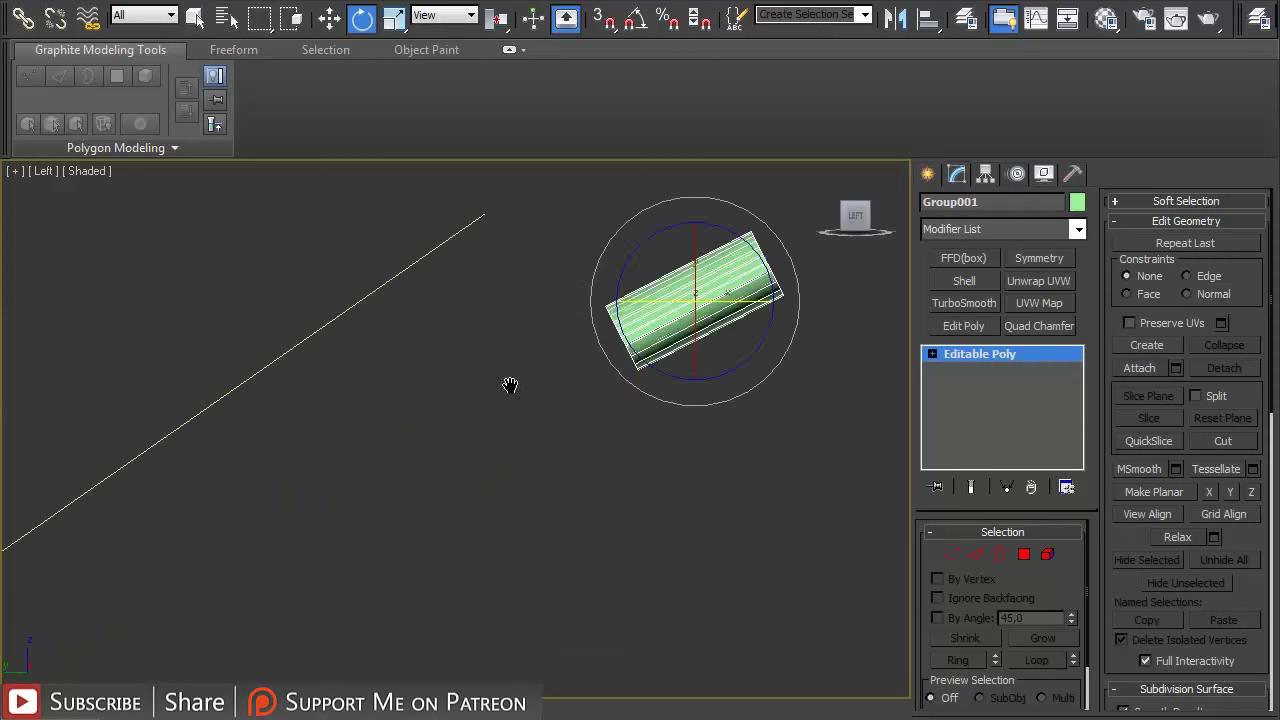
scroll(494, 397, "down", 2)
scroll(611, 310, "down", 4)
middle_click_drag(401, 418, 526, 376)
- Pick the diagonal line as the Spacing Tool path for the tile group, with a count of 11 instances
key("shift+i")
left_click_drag(83, 54, 101, 40)
left_click(87, 80)
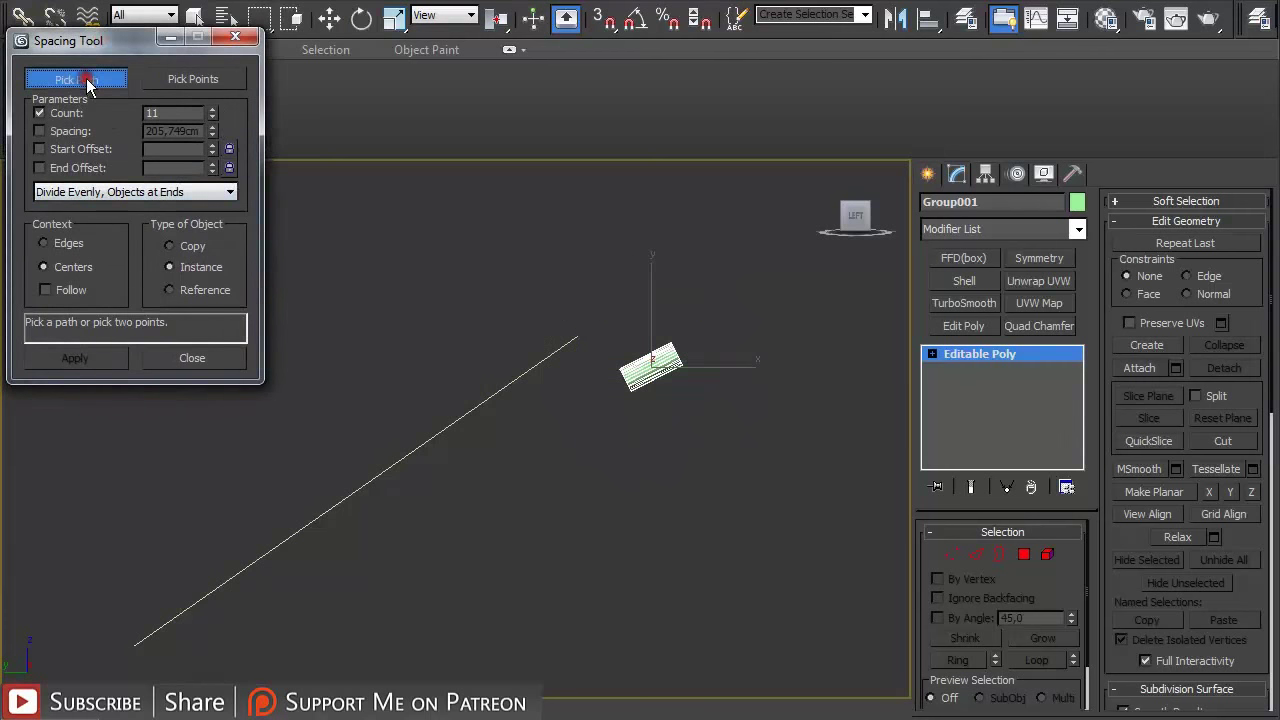
left_click(482, 410)
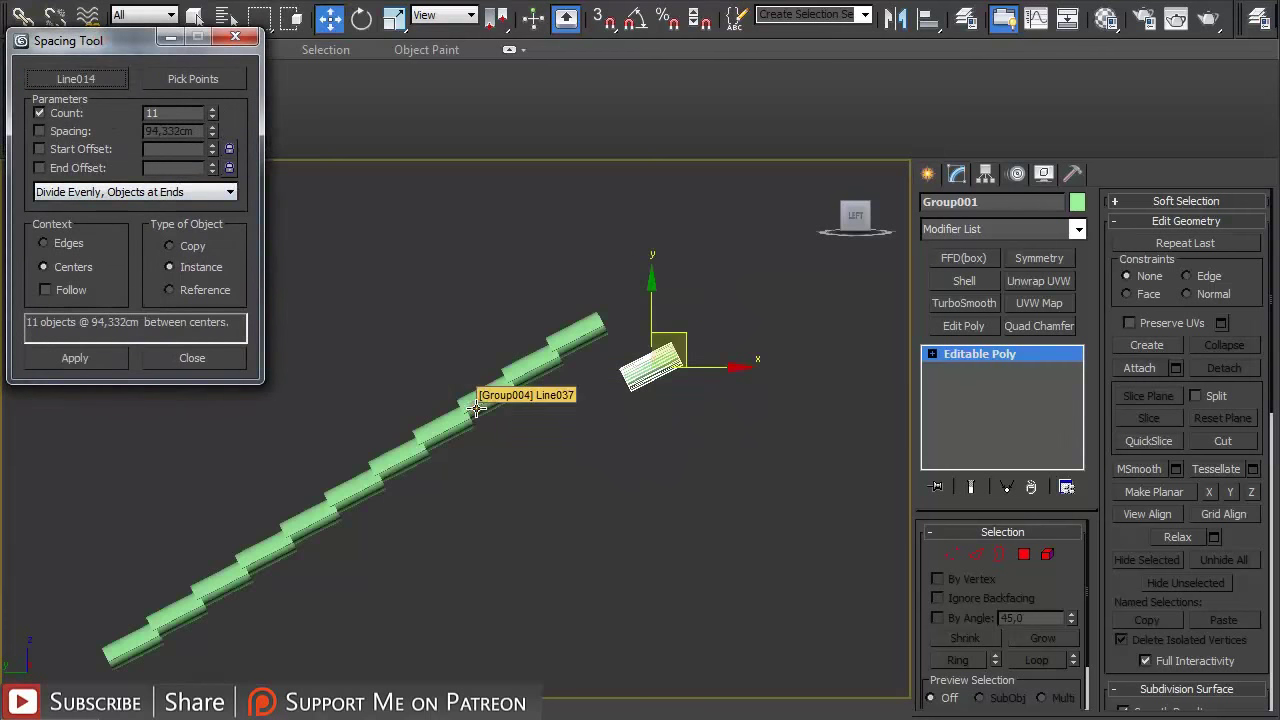
left_click(212, 117)
left_click(212, 109)
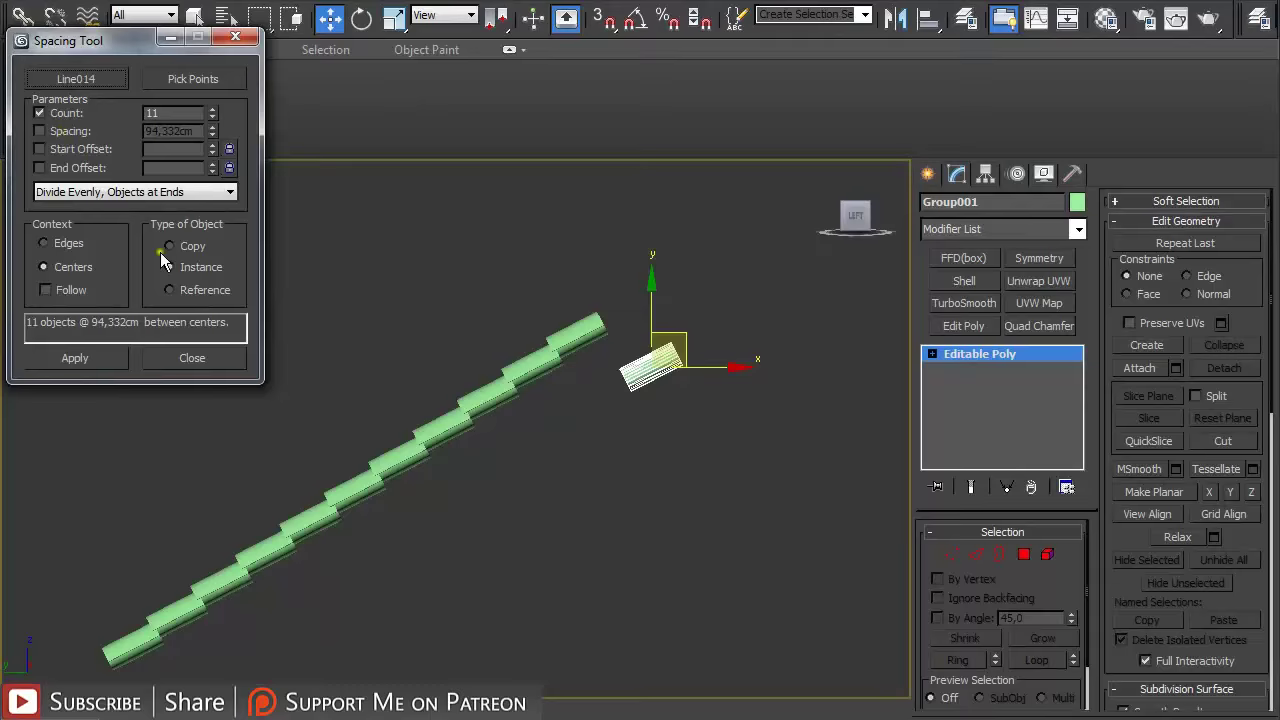
- Set the spacing distribution to Free Center, apply the copies along the slope and close the Spacing Tool
left_click(140, 192)
left_click(141, 205)
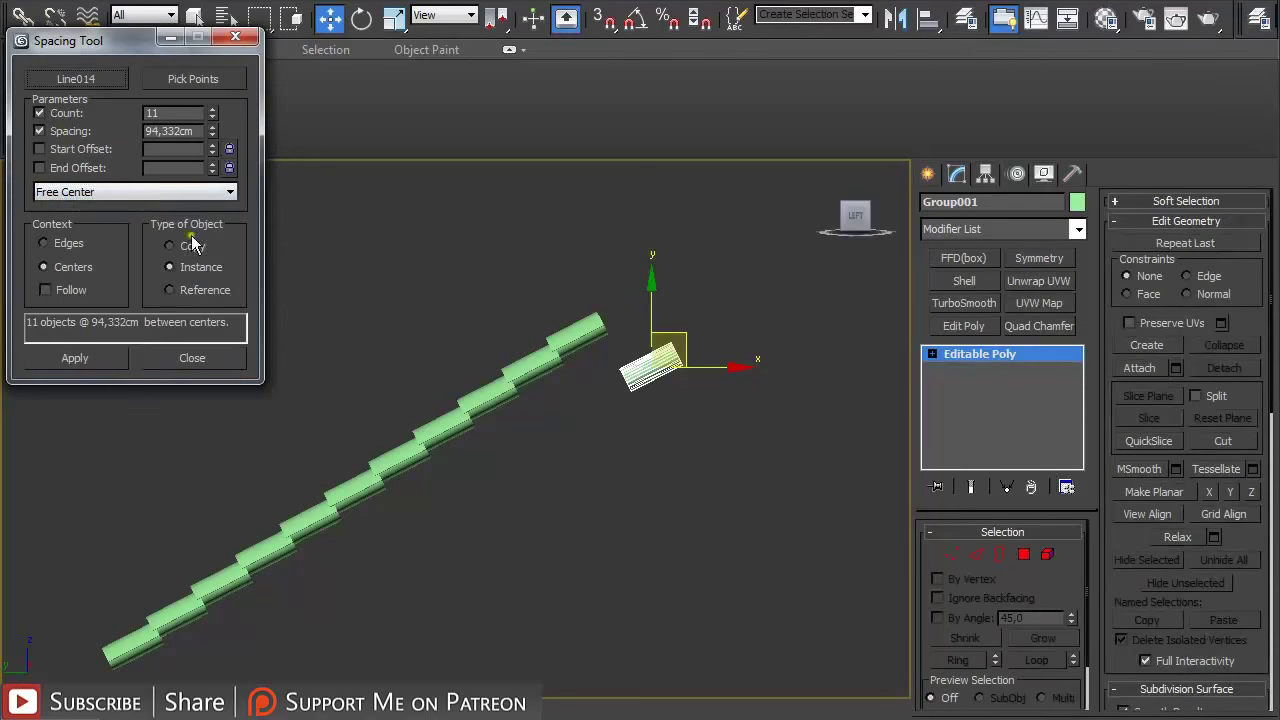
left_click(88, 358)
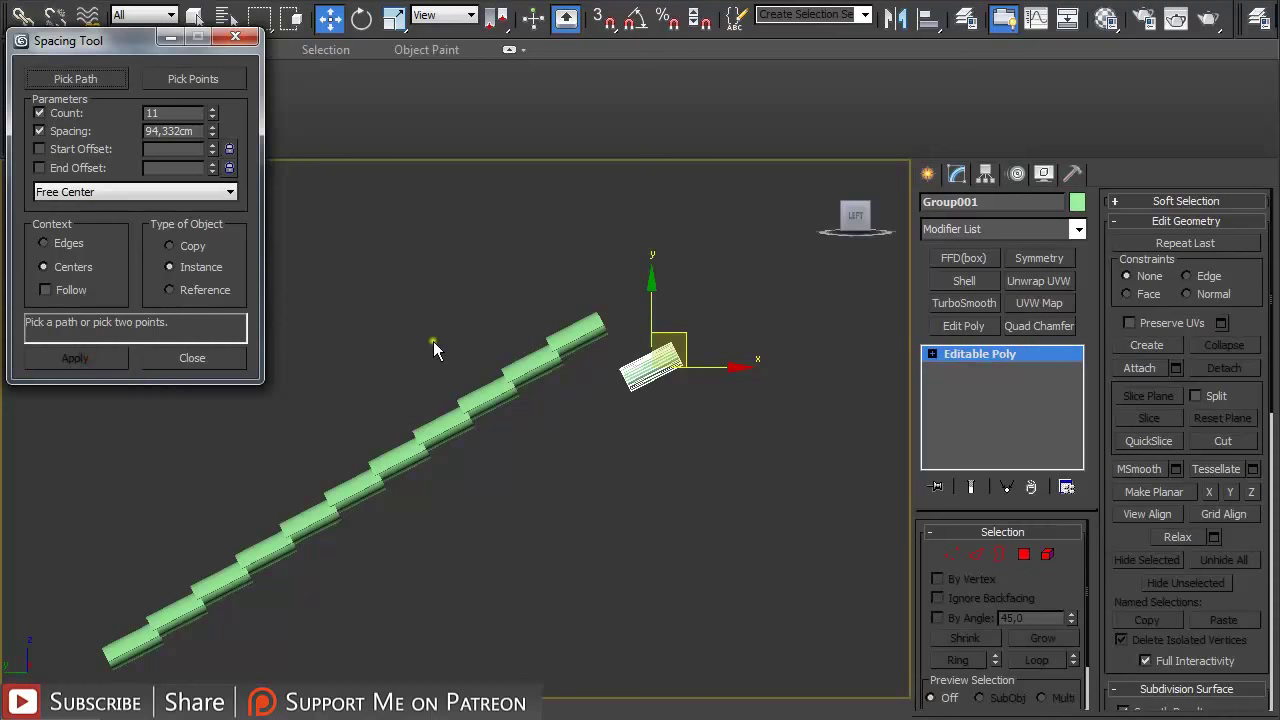
left_click(235, 37)
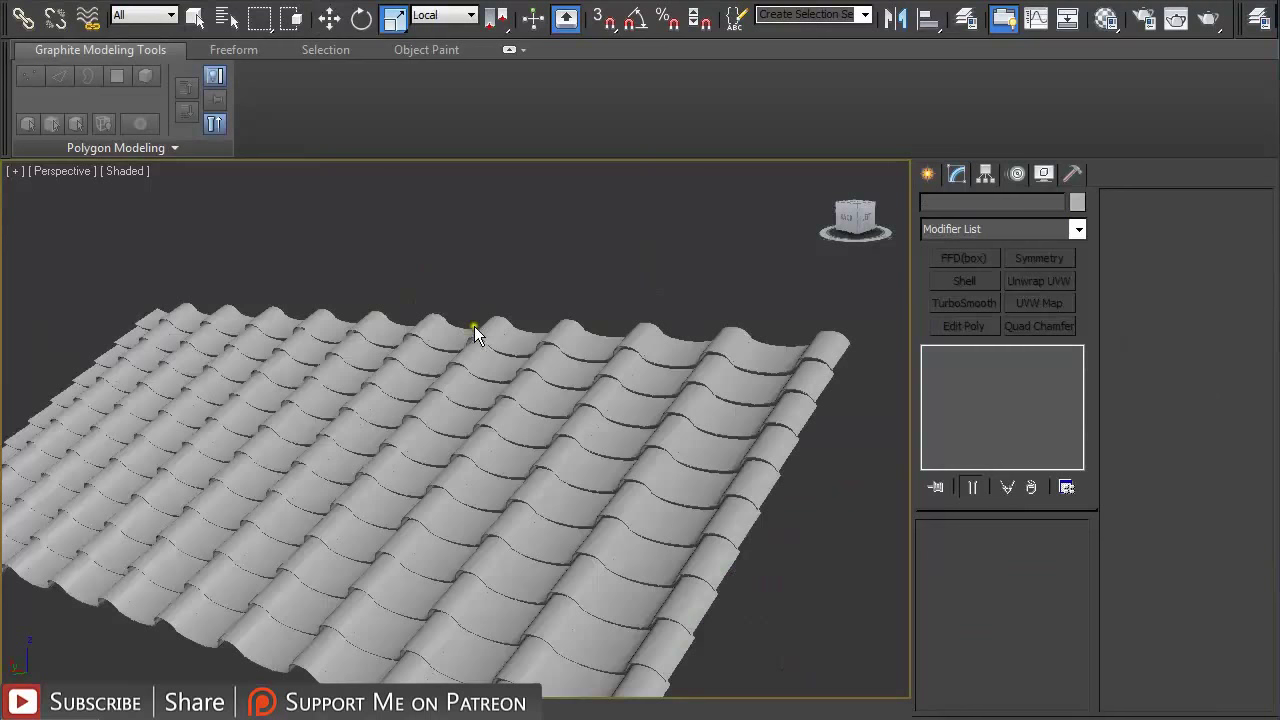
- Draw a circle of about 48 cm radius at the upper end of the roof slope in the Left view
key("l")
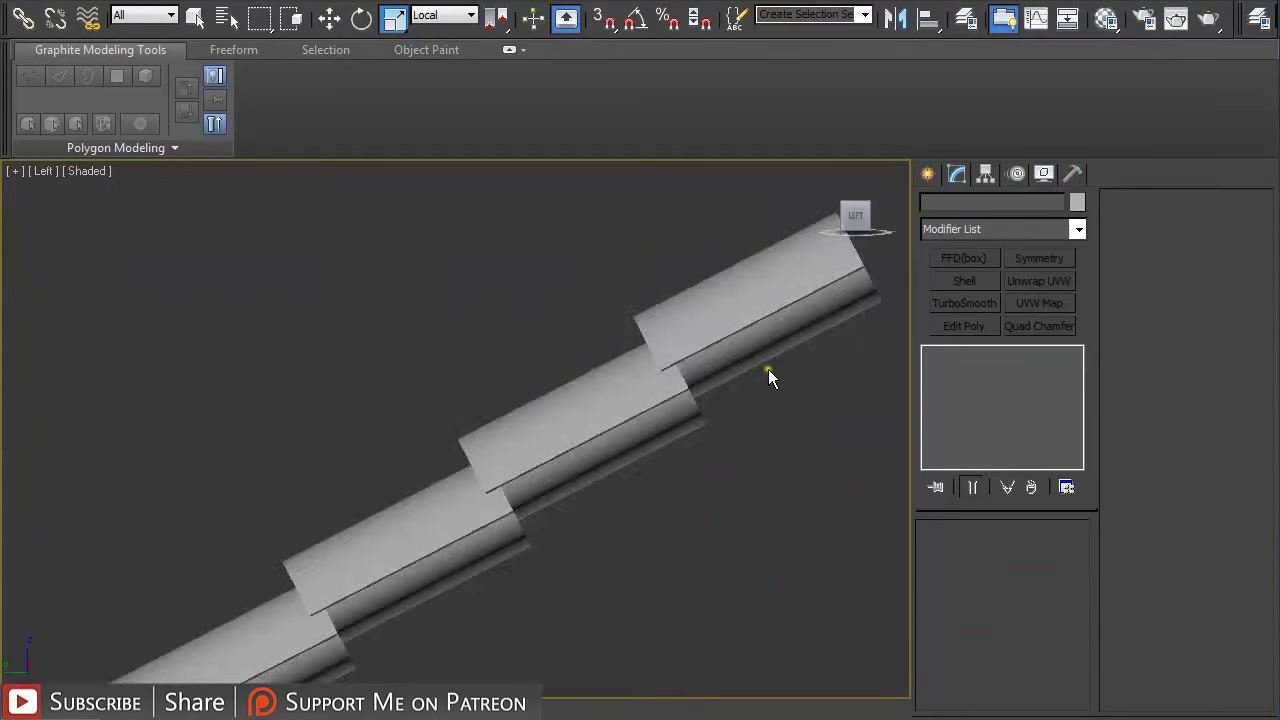
key("z")
left_click(930, 178)
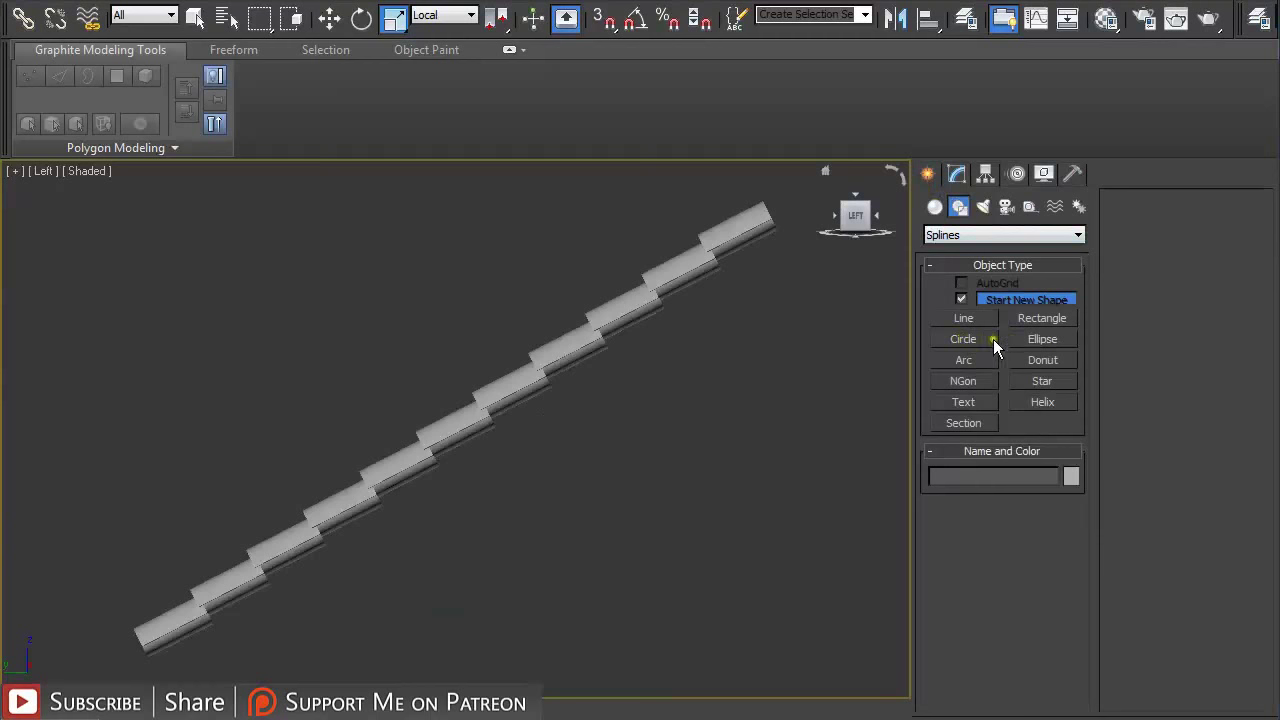
left_click(965, 339)
middle_click_drag(752, 331, 608, 449)
scroll(608, 449, "up", 4)
middle_click_drag(743, 331, 643, 380)
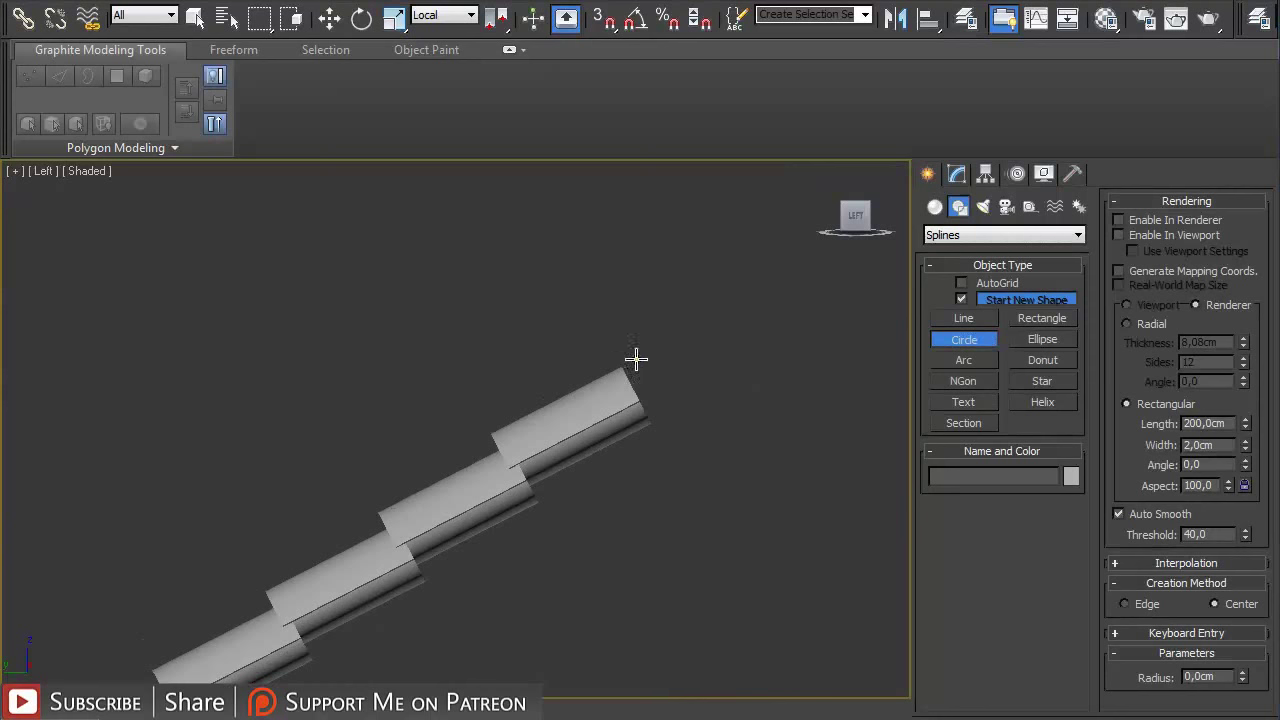
left_click_drag(644, 357, 677, 417)
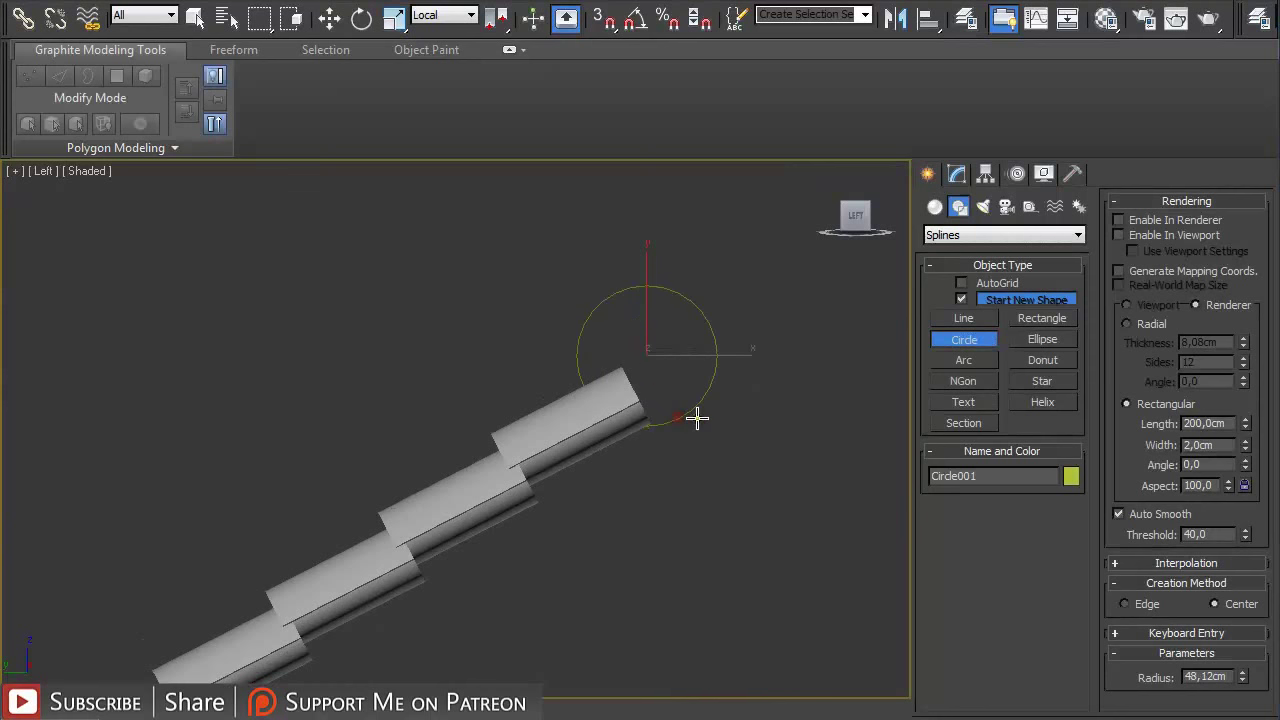
- Scale the circle down vertically to about half its height, forming a flat ellipse
right_click(694, 420)
left_click_drag(650, 256, 649, 328)
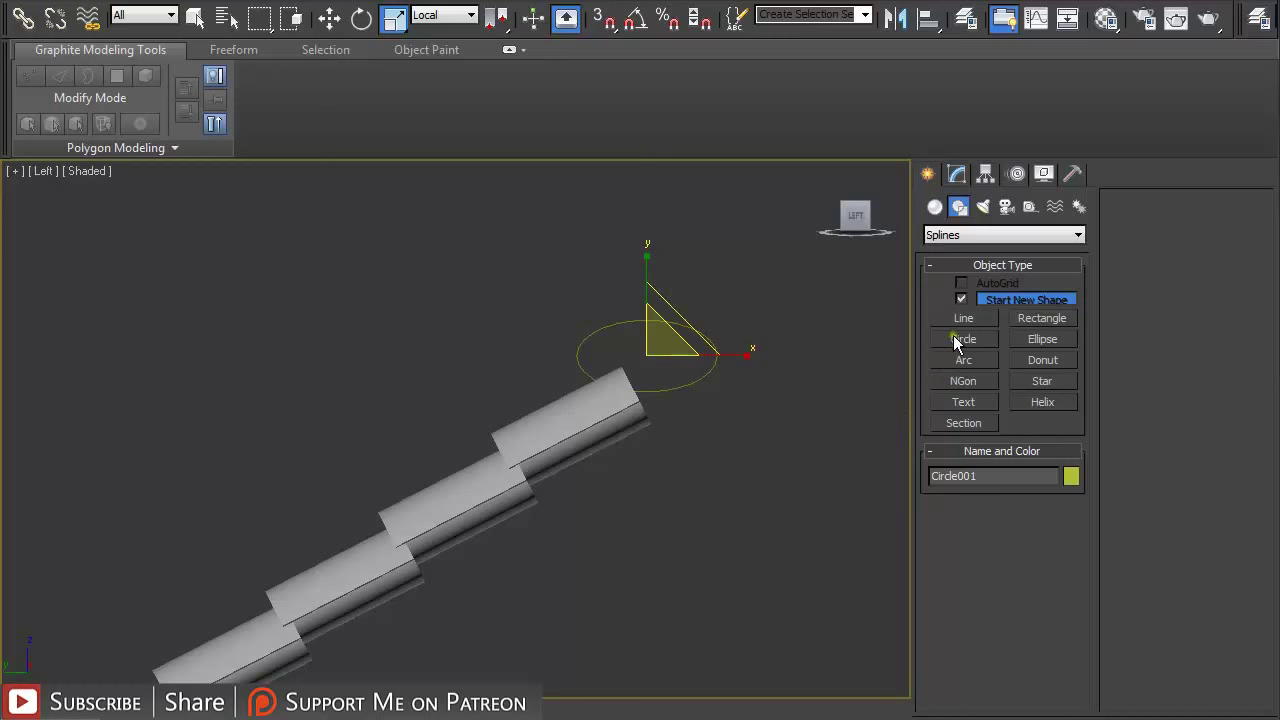
middle_click_drag(658, 312, 651, 336)
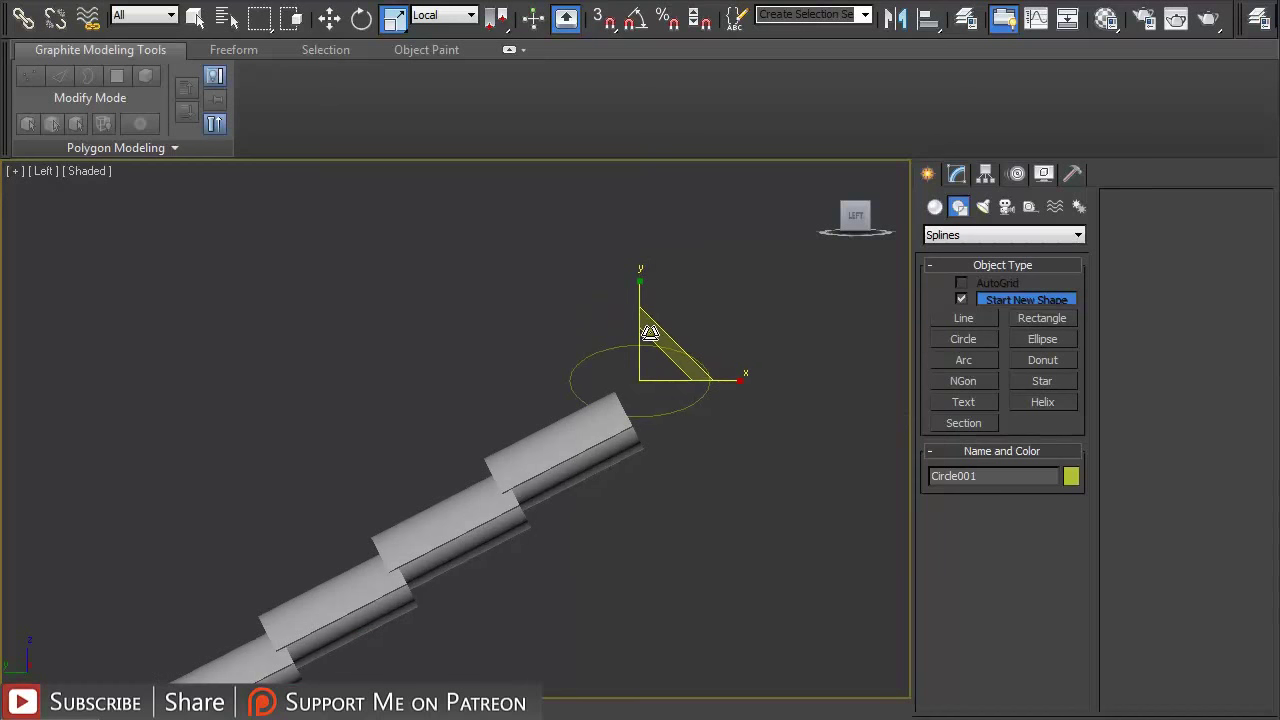
- Convert the flattened circle to an editable spline and delete its bottom vertex to leave an upper arch
left_click(957, 174)
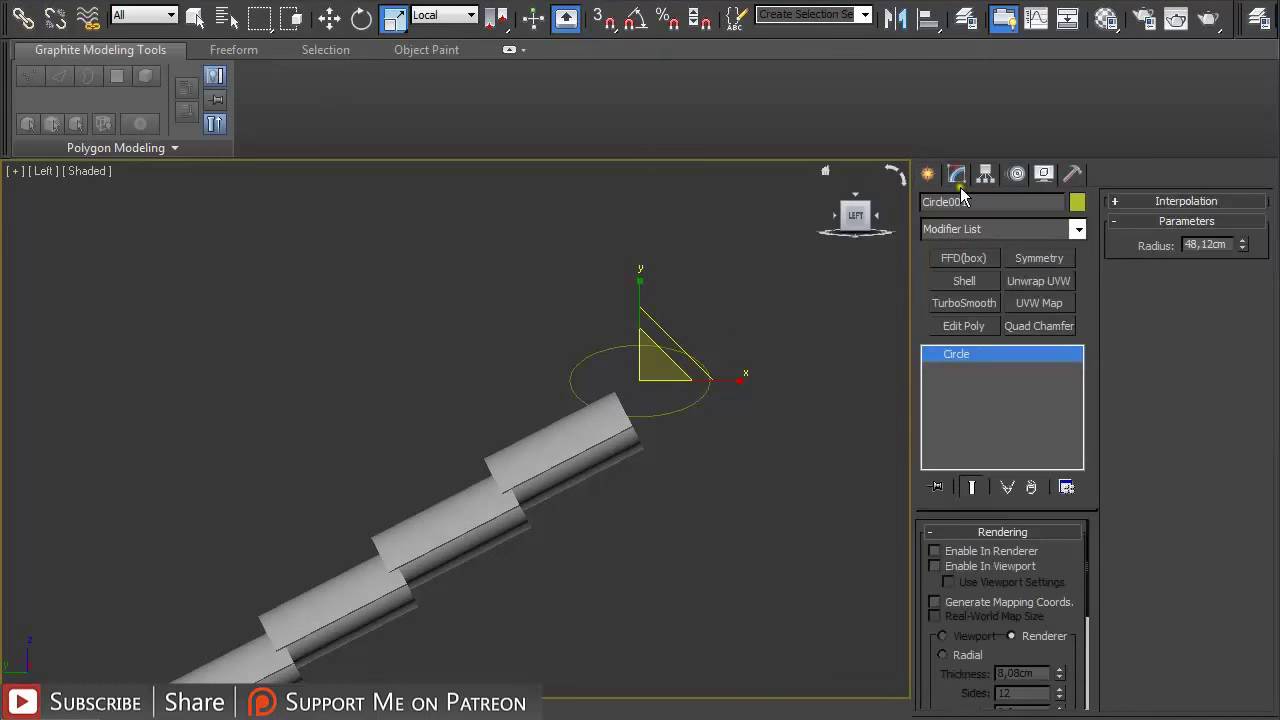
right_click(969, 354)
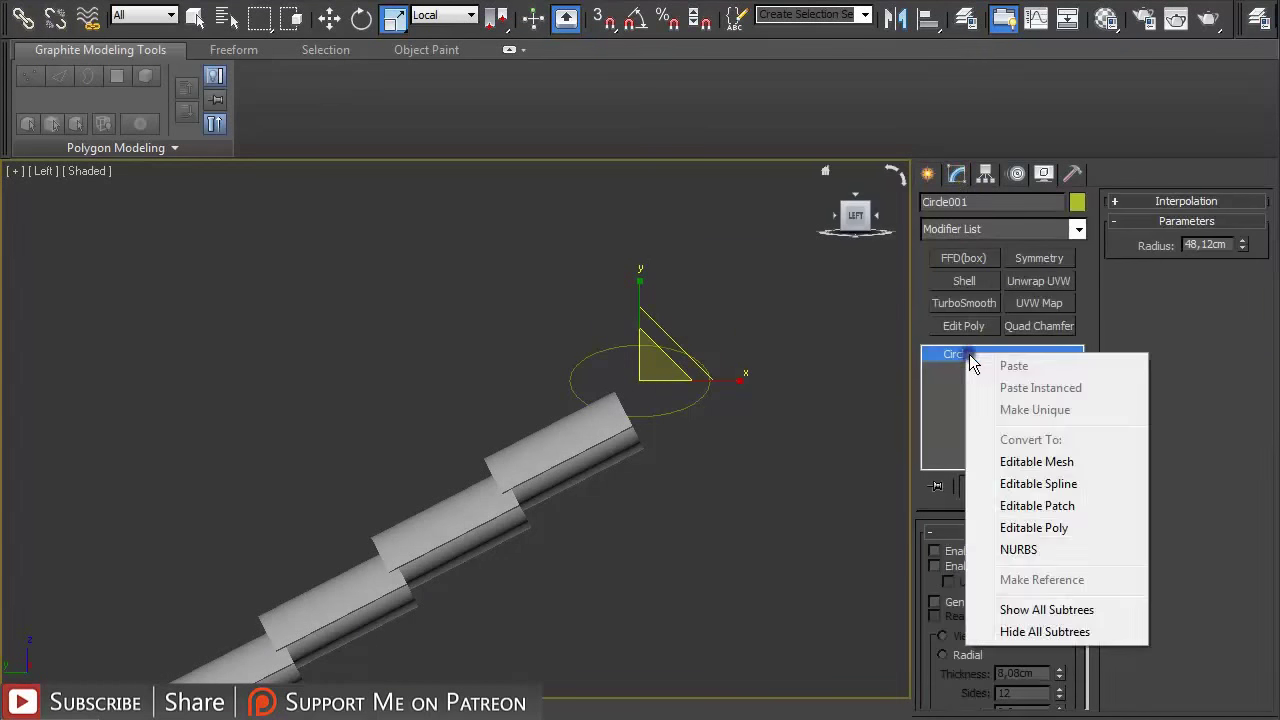
left_click(1057, 485)
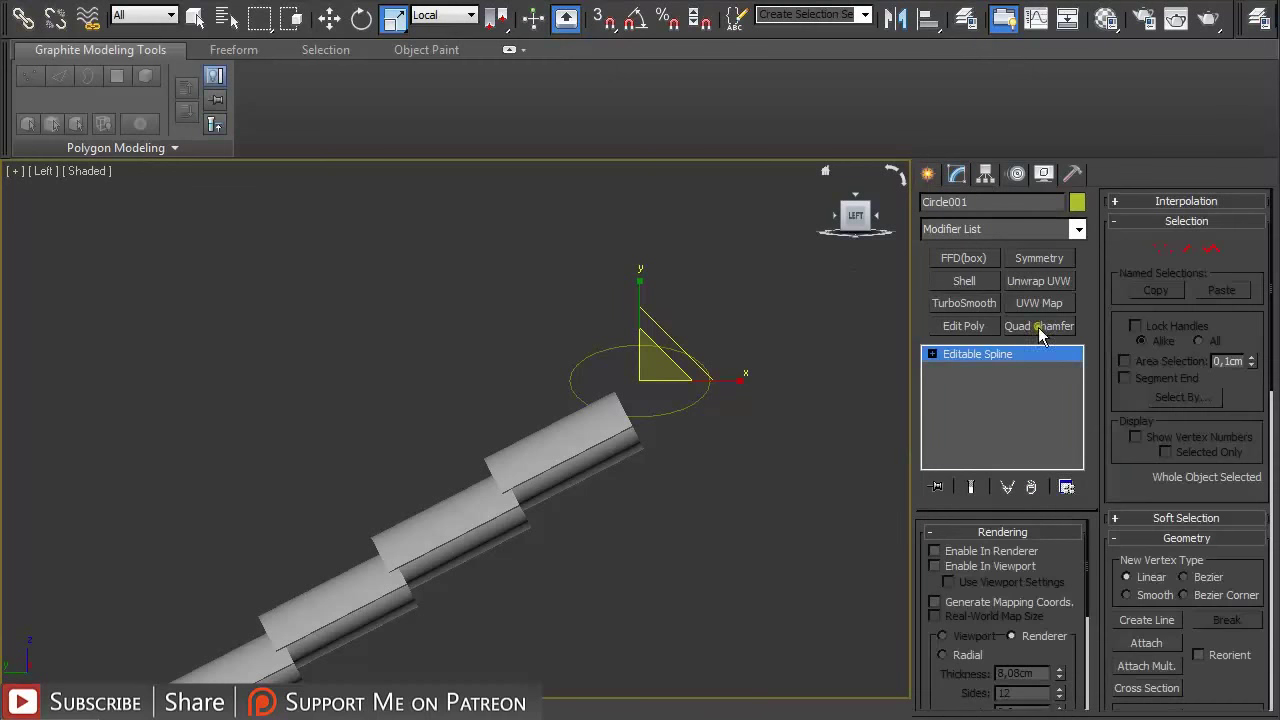
key("1")
left_click_drag(664, 445, 623, 399)
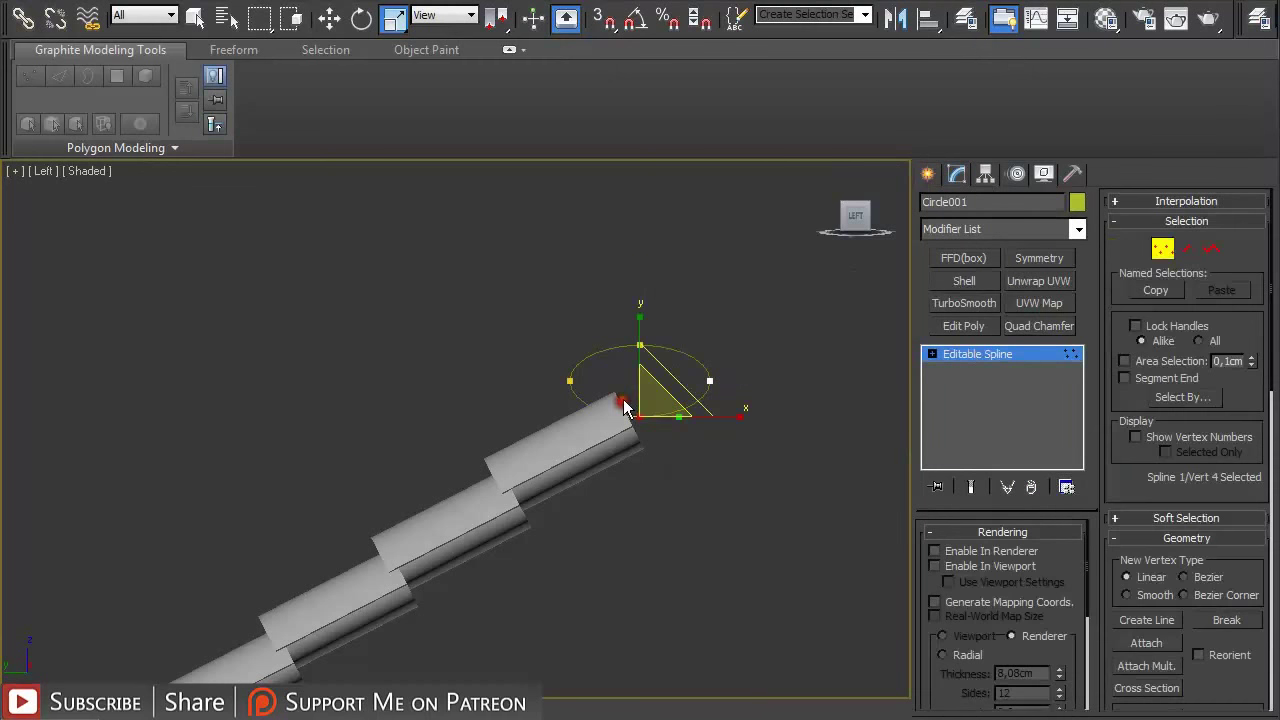
left_click(1236, 618)
left_click(660, 452)
left_click_drag(660, 455, 598, 405)
key("Delete")
- Enable the arch spline in the renderer and viewport as a 200 by 2 cm rectangular section for the ridge piece
scroll(627, 420, "up", 3)
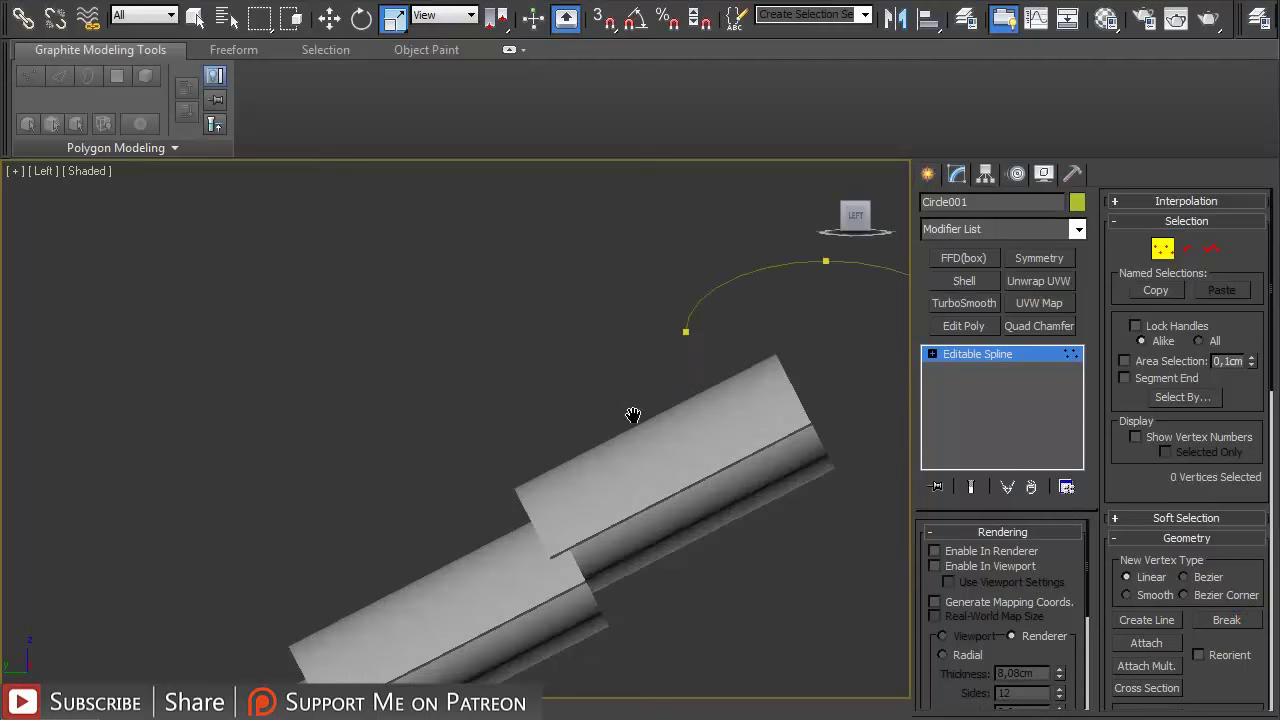
middle_click_drag(631, 417, 572, 500)
left_click(935, 551)
left_click(935, 566)
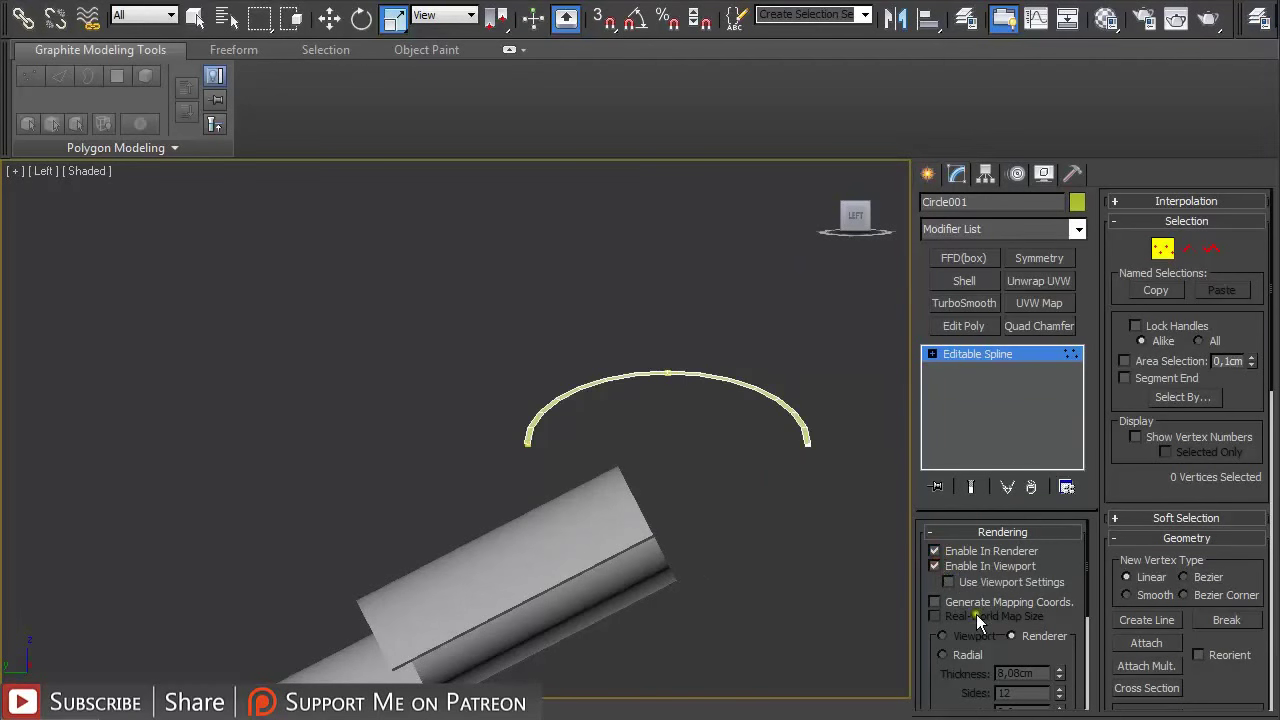
left_click_drag(1087, 603, 1089, 657)
middle_click_drag(514, 449, 809, 526, "alt")
scroll(702, 476, "down", 3)
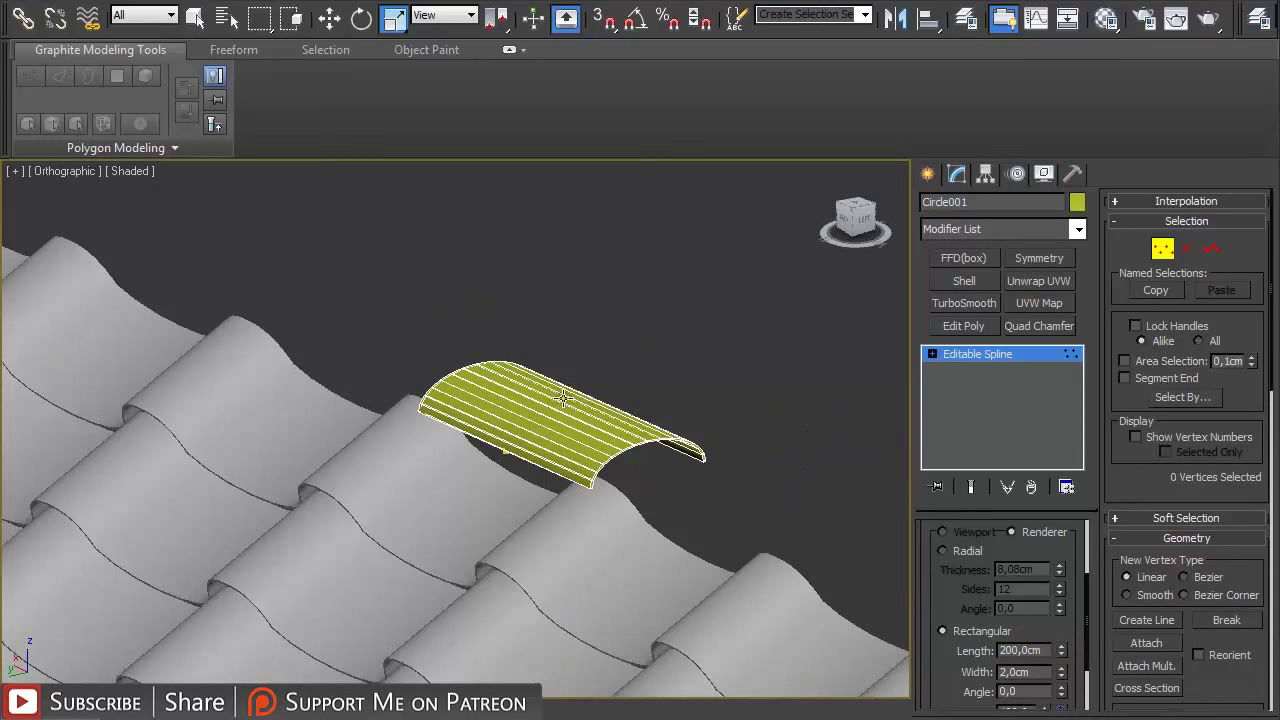
middle_click_drag(686, 462, 794, 423, "alt")
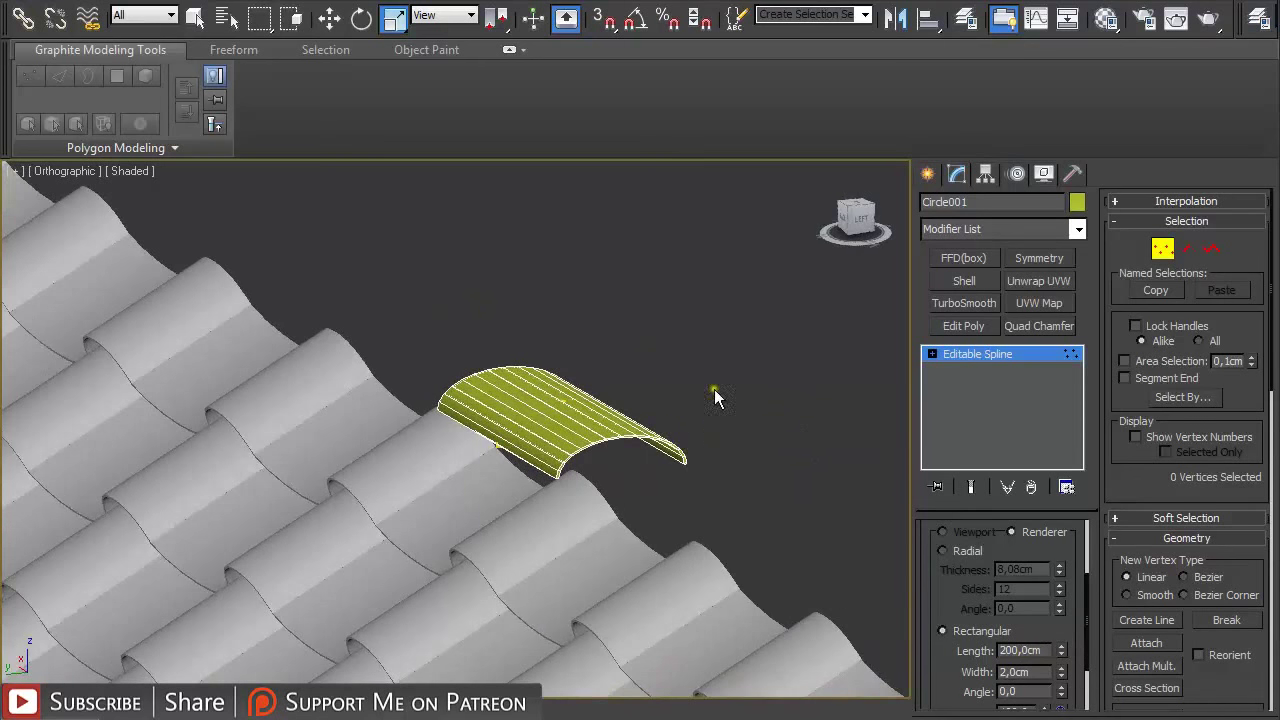
- Convert the ridge piece to an editable poly and move it along Y, clear of the tiled roof
right_click(586, 409)
left_click(969, 351)
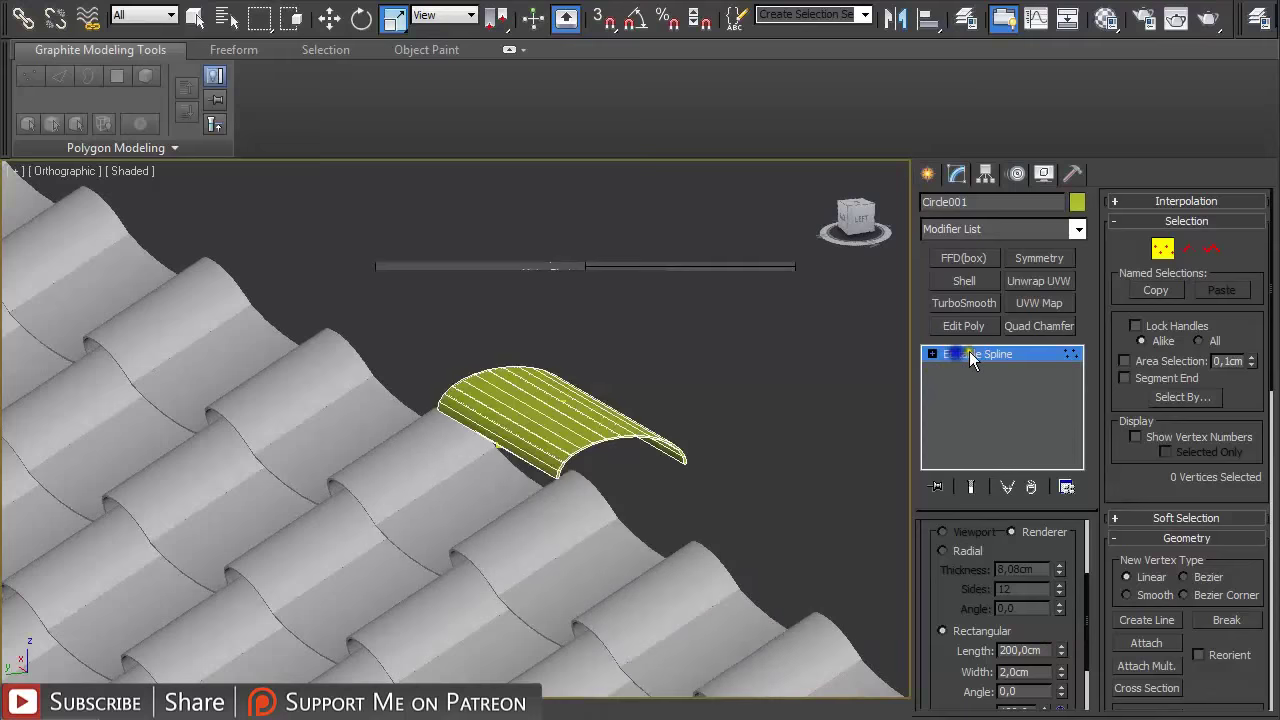
right_click(969, 352)
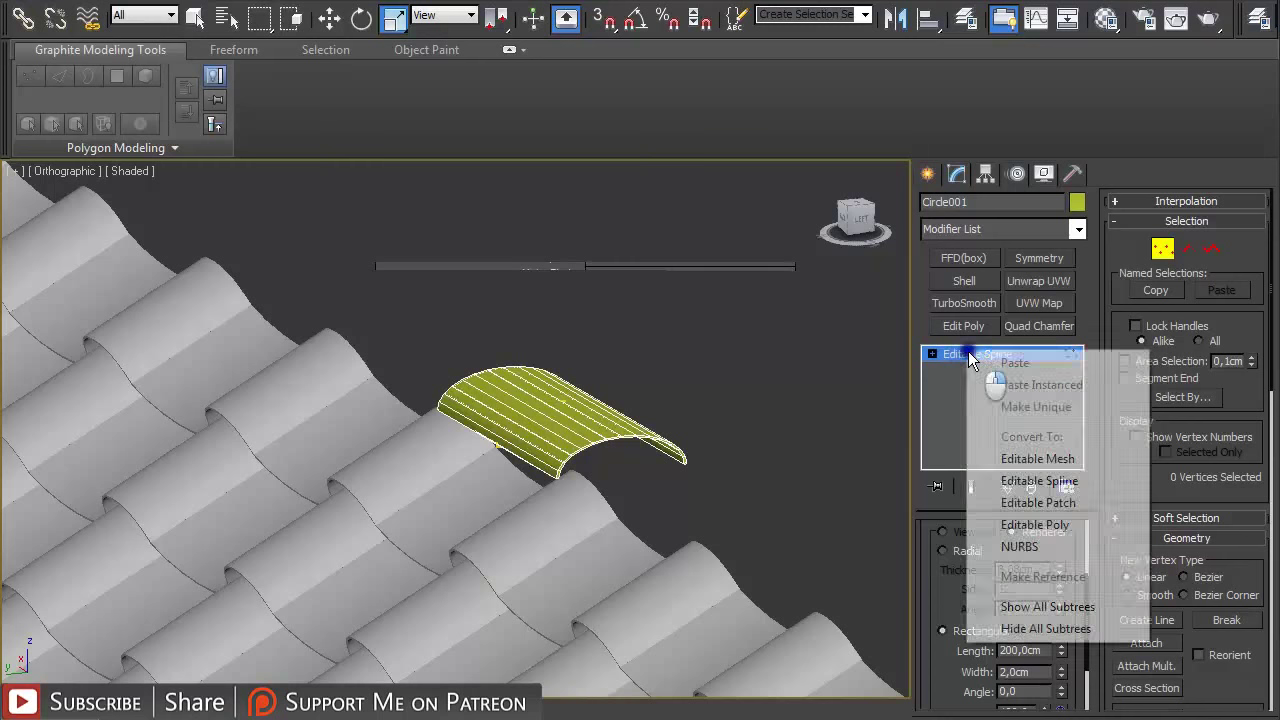
left_click(1050, 527)
middle_click_drag(749, 457, 669, 437, "alt")
key("w")
left_click_drag(475, 439, 831, 420)
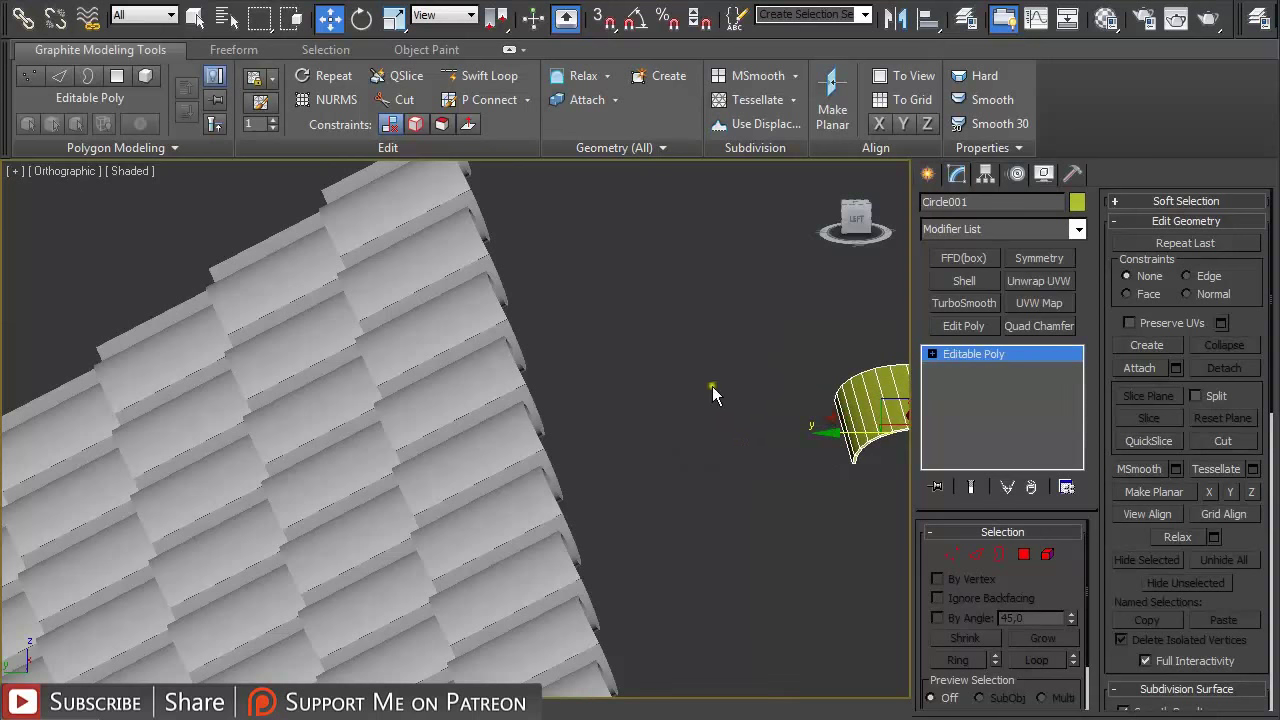
- Draw a straight horizontal line in the Top view along the roof's ridge edge, and disable its rendering in renderer and viewport
scroll(712, 386, "down", 3)
key("t")
key("z")
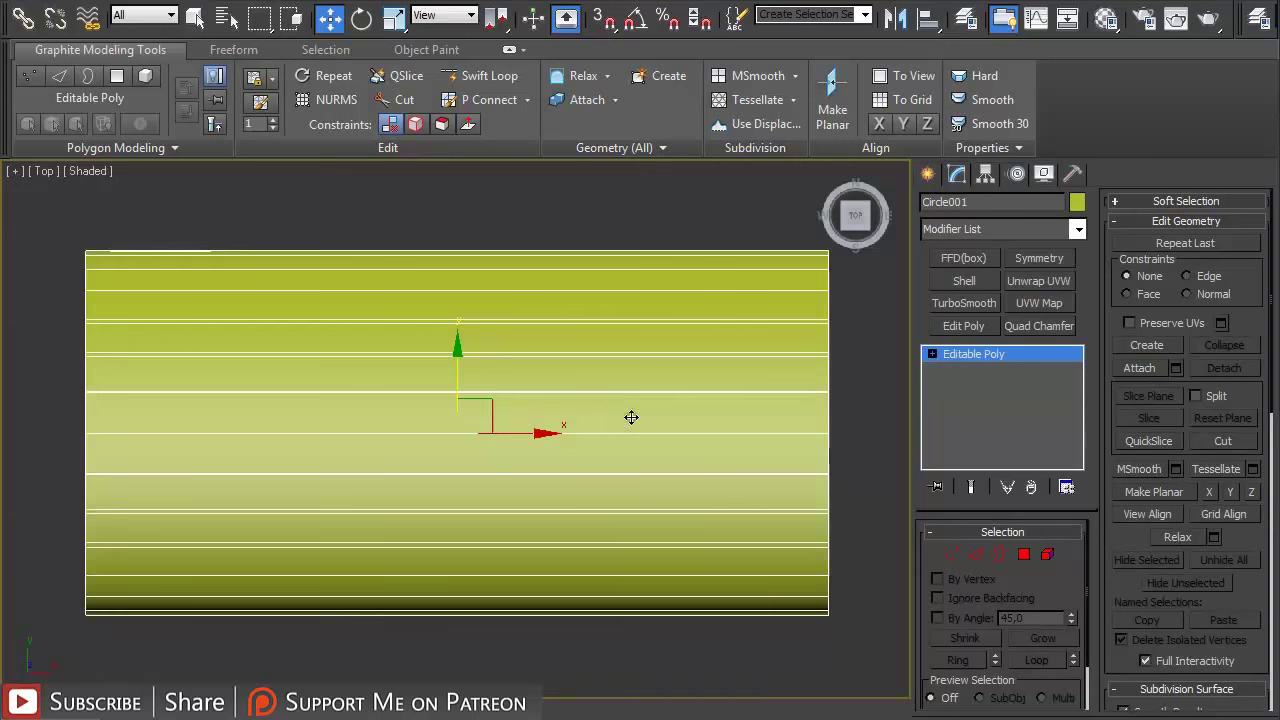
scroll(610, 418, "down", 4)
scroll(585, 410, "down", 2)
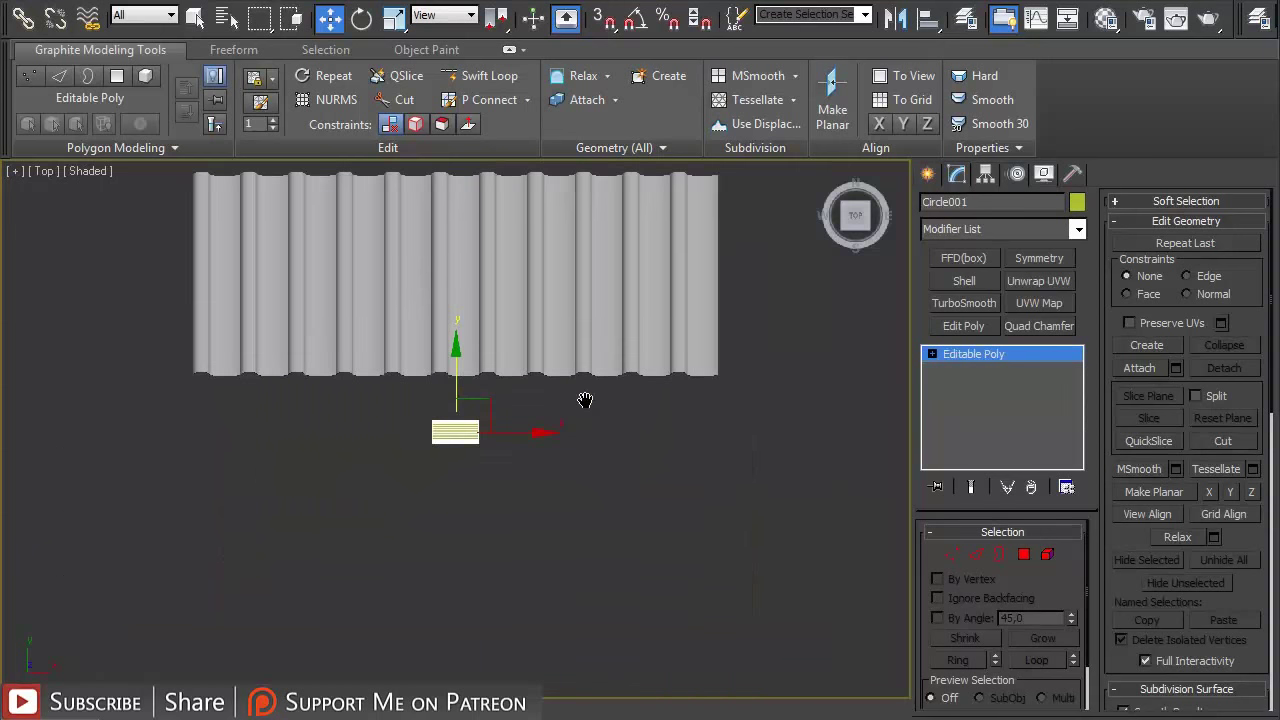
left_click(927, 173)
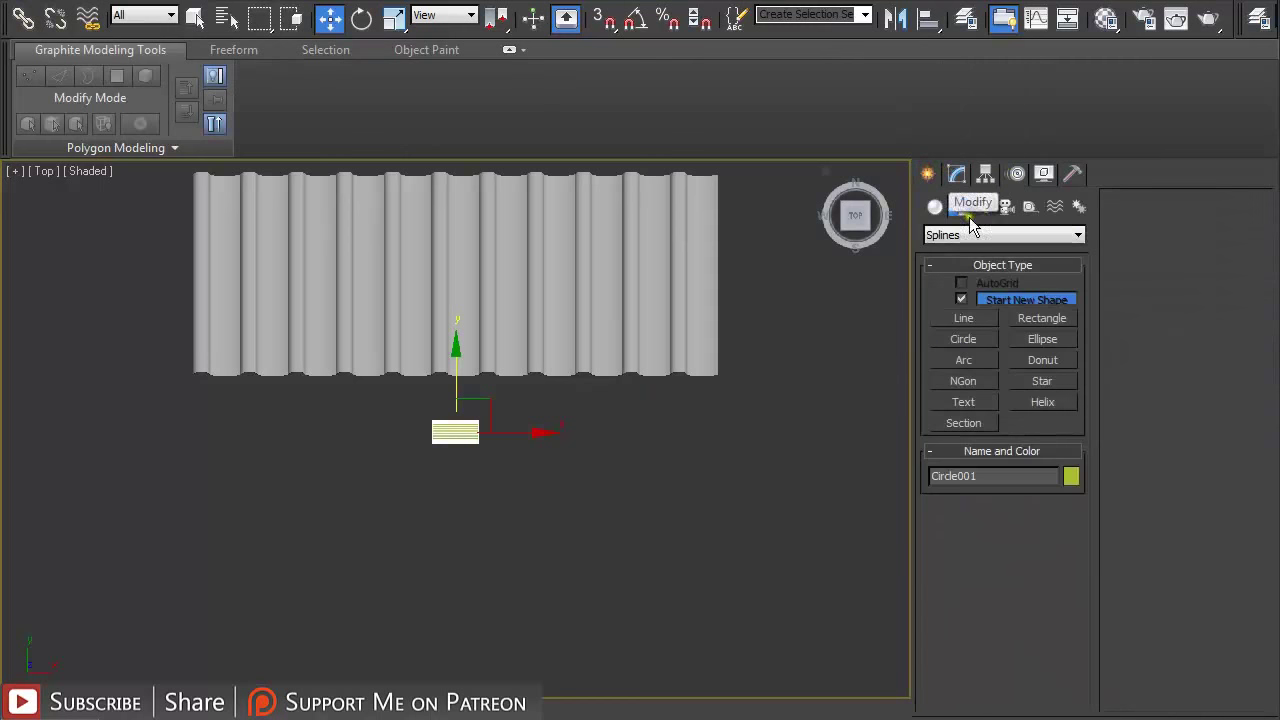
left_click(964, 318)
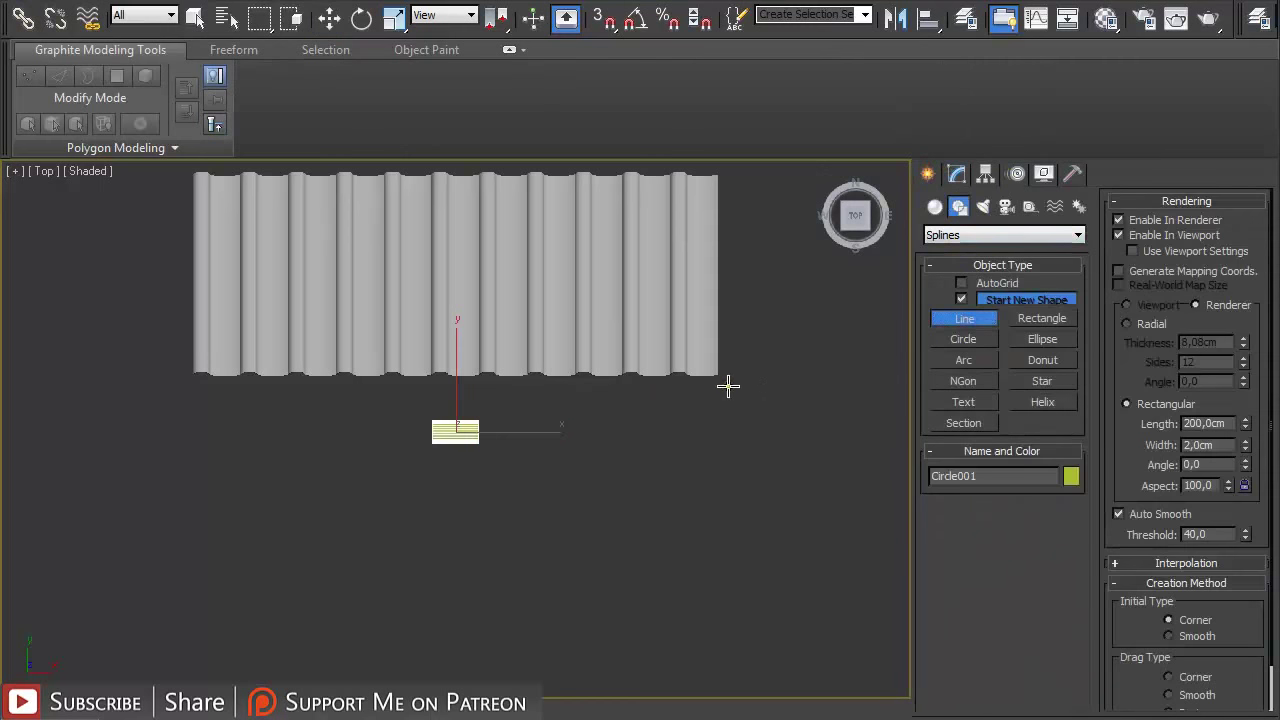
left_click(731, 385)
left_click(188, 386)
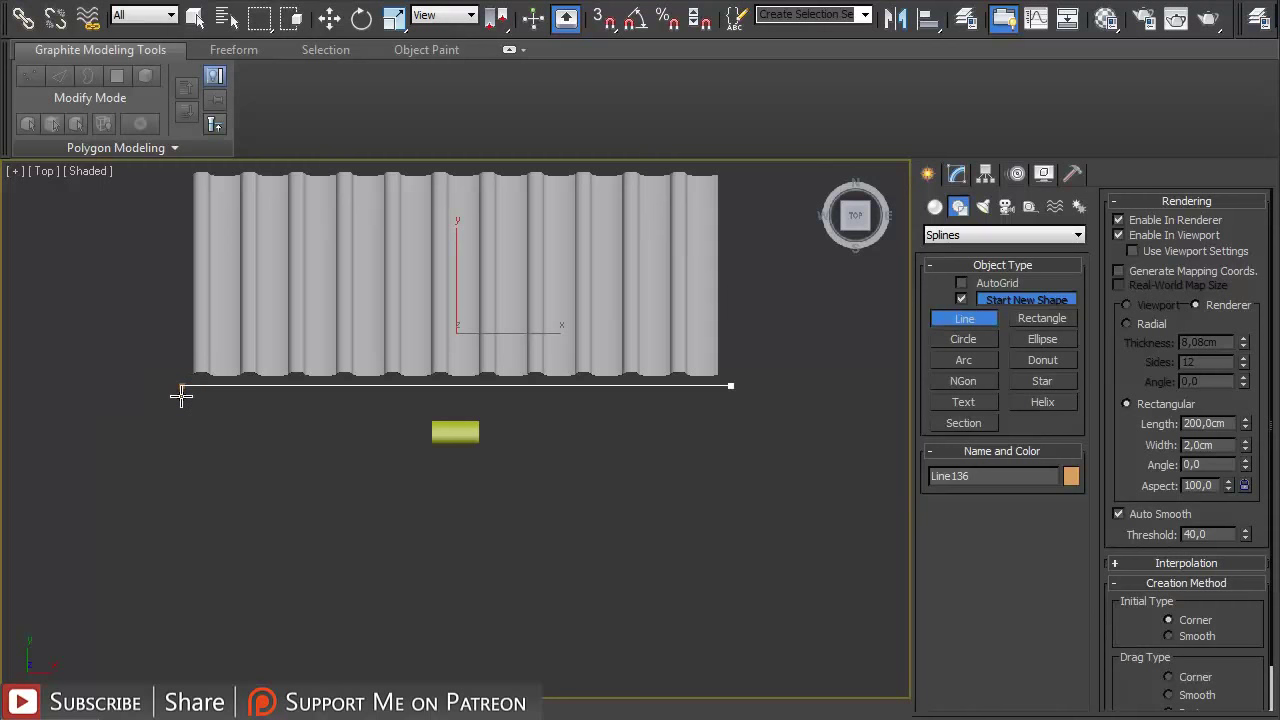
right_click(251, 429)
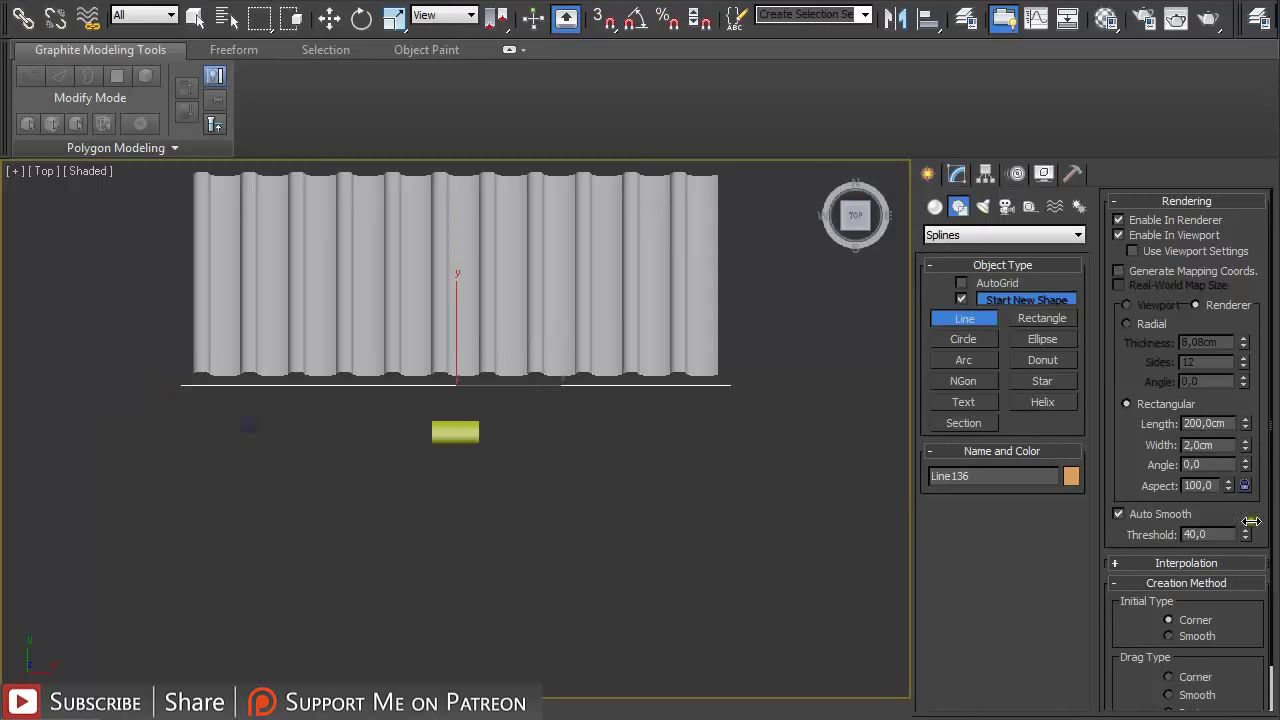
left_click(1120, 236)
left_click(1117, 221)
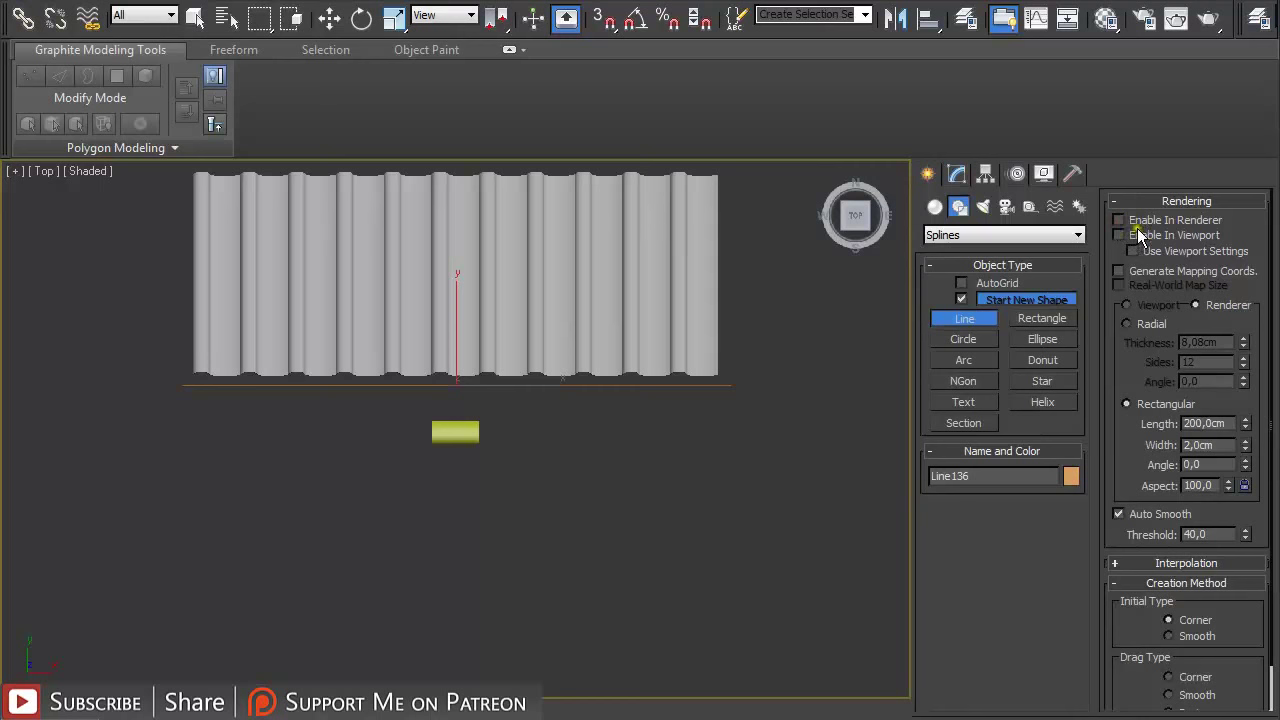
- Preview copies of the ridge piece along the horizontal ridge line with the Spacing Tool, using a count of 13
scroll(523, 412, "up", 3)
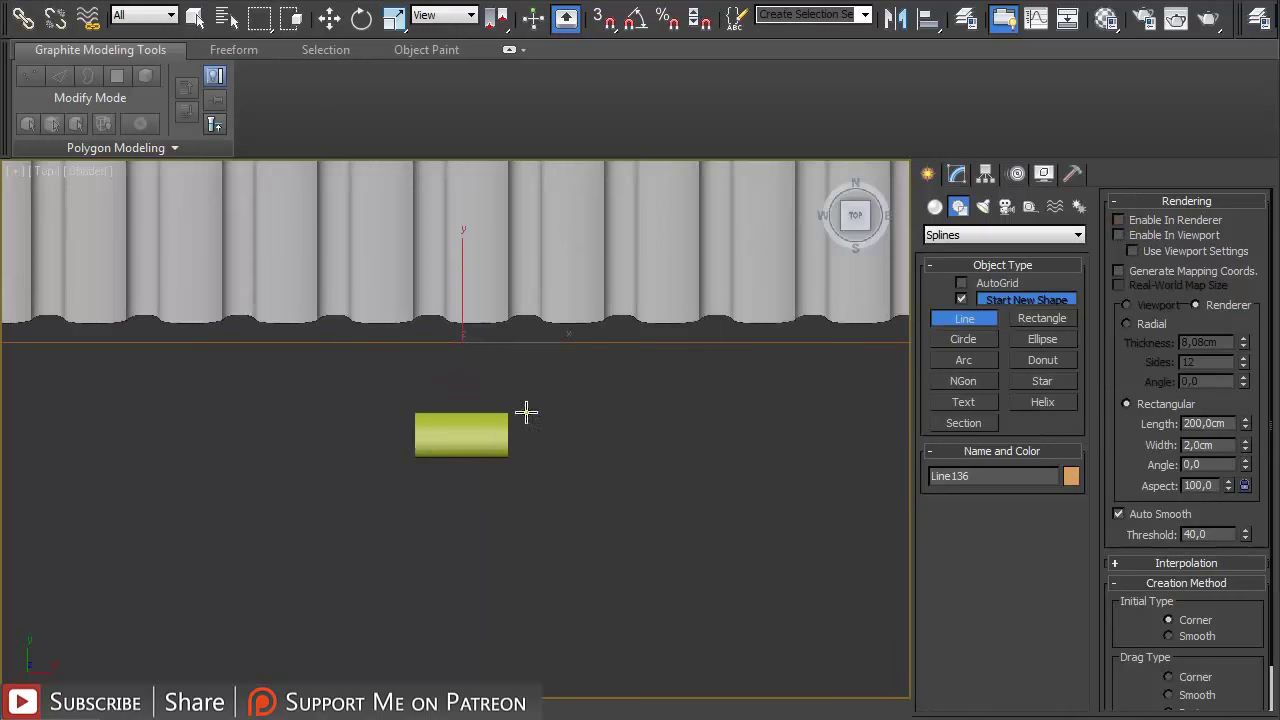
right_click(548, 418)
left_click(483, 440)
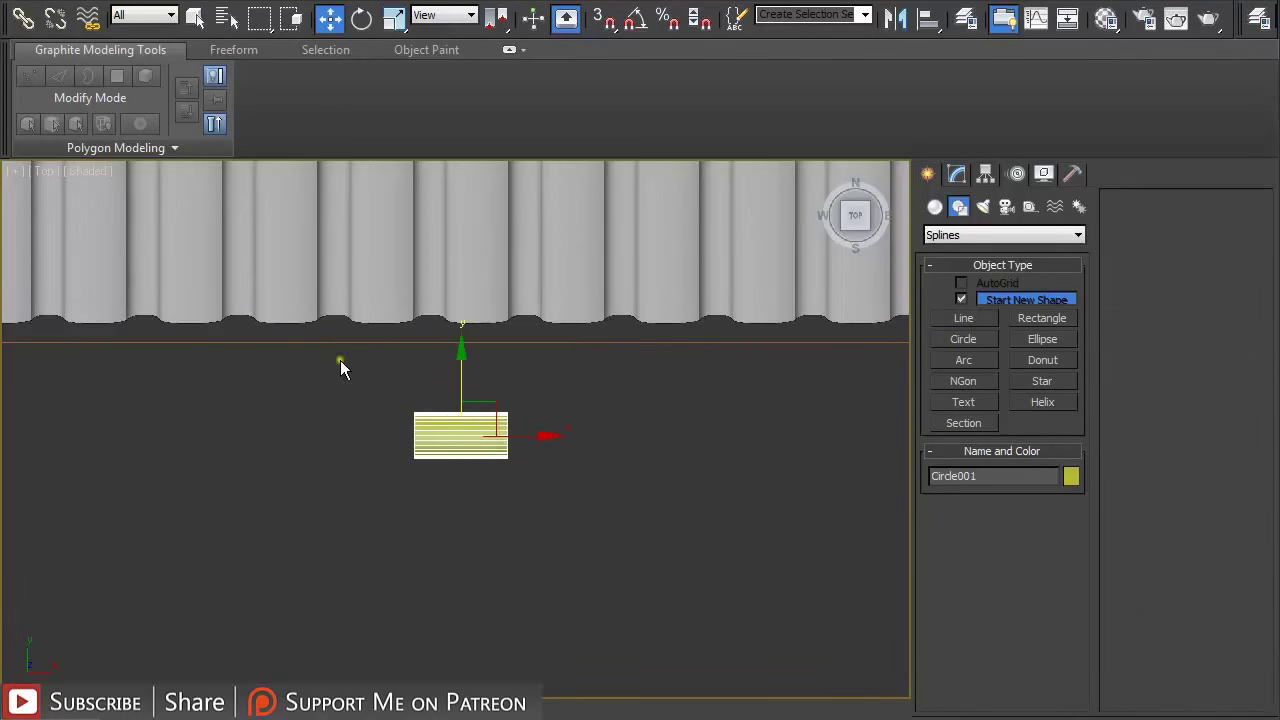
key("shift+i")
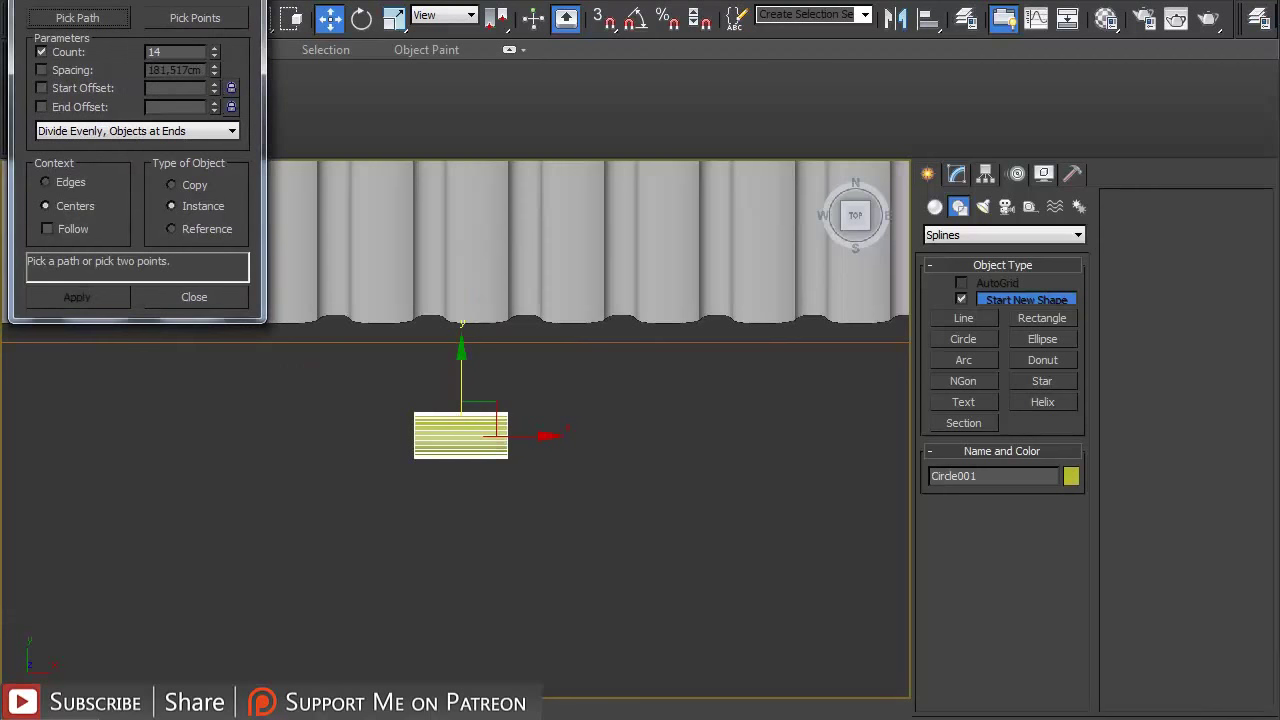
left_click(86, 22)
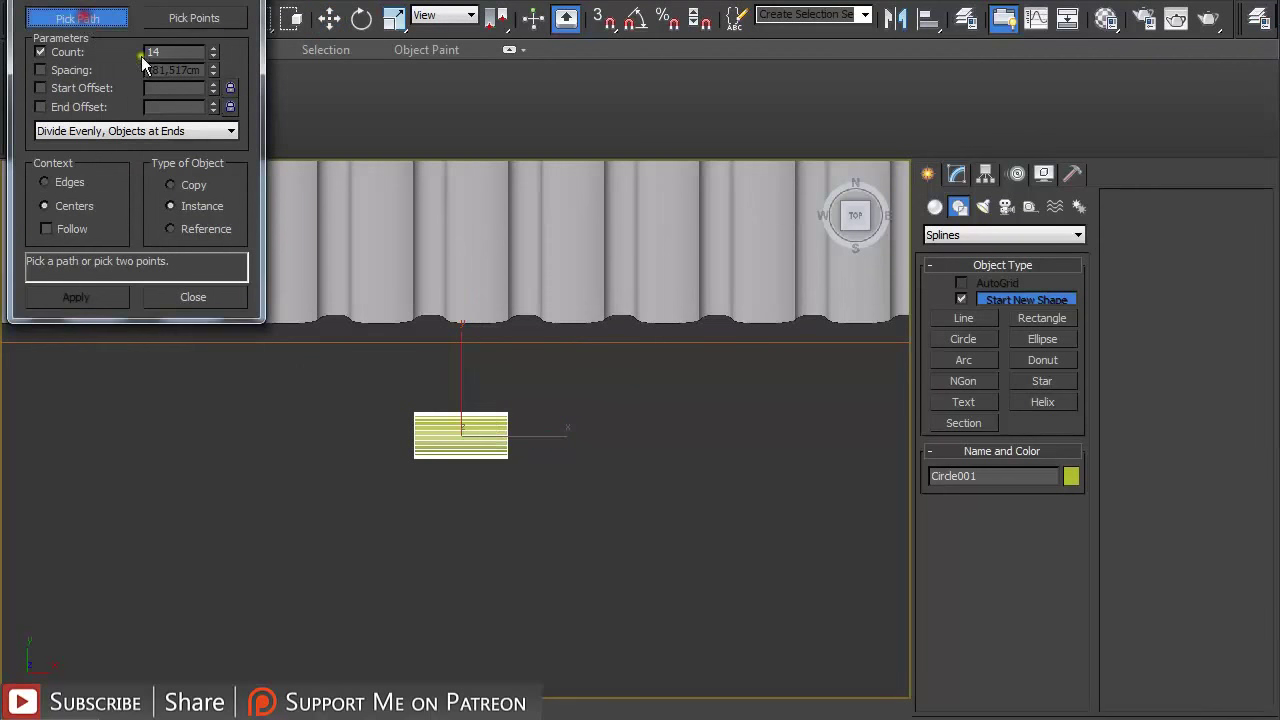
left_click(595, 342)
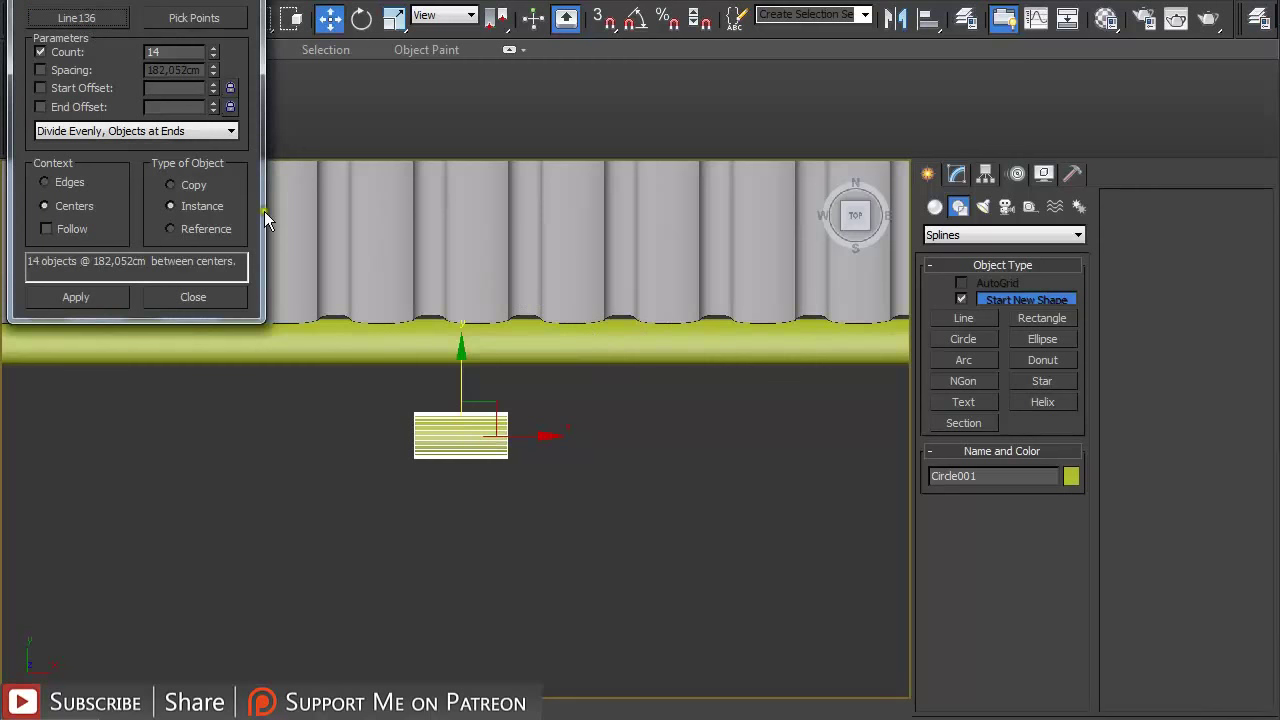
left_click(213, 56)
left_click(213, 56)
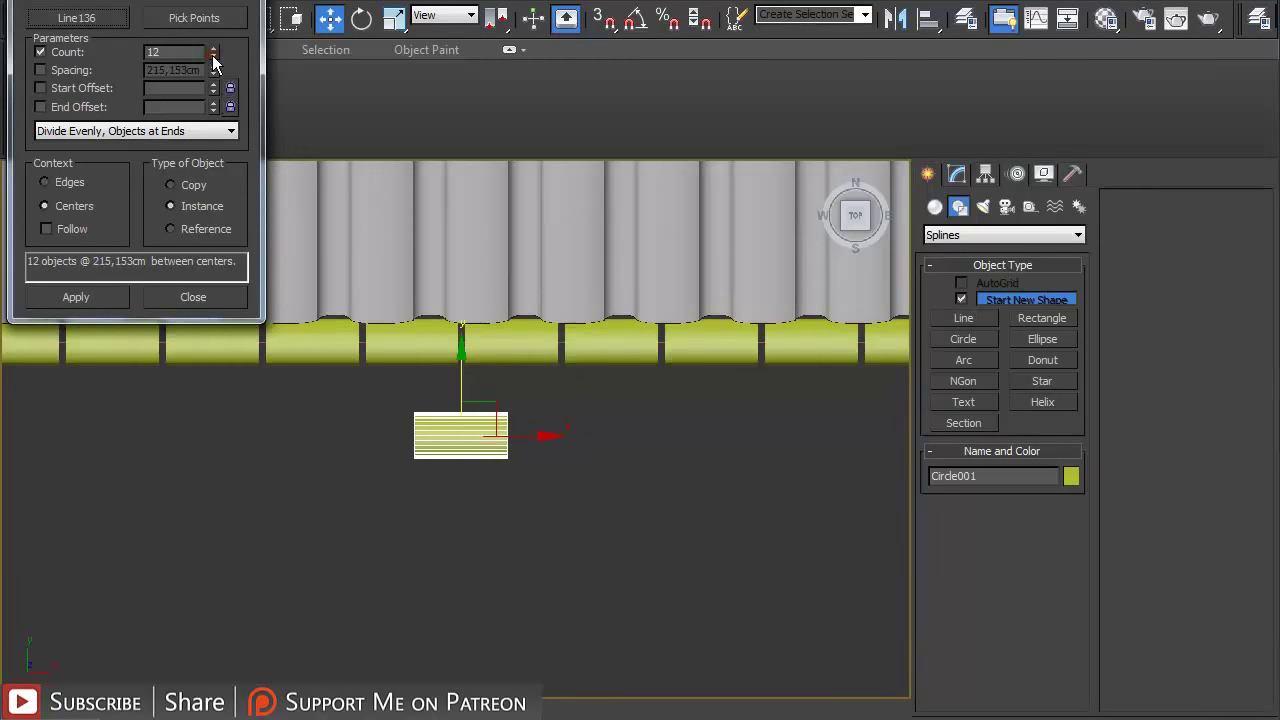
left_click(213, 49)
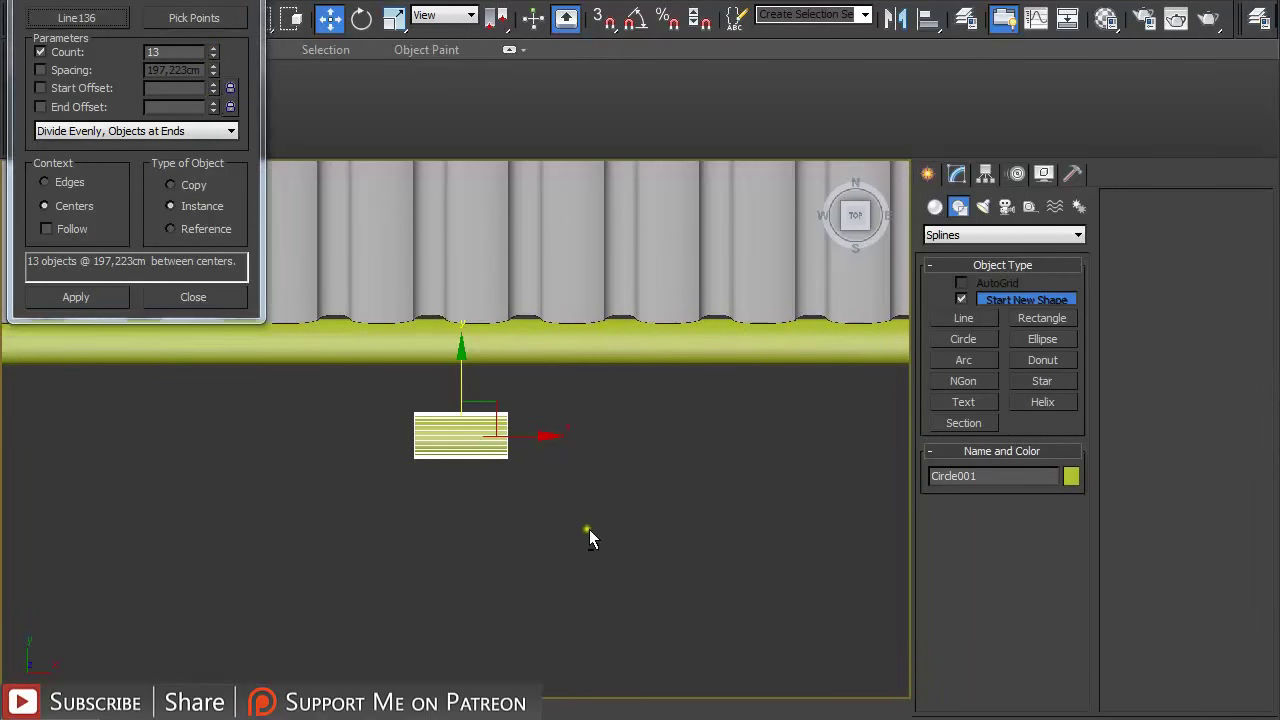
- Rotate the ridge piece slightly clockwise in the Front view so that its ends tilt for overlapping
key("f")
middle_click_drag(588, 415, 584, 410, "alt")
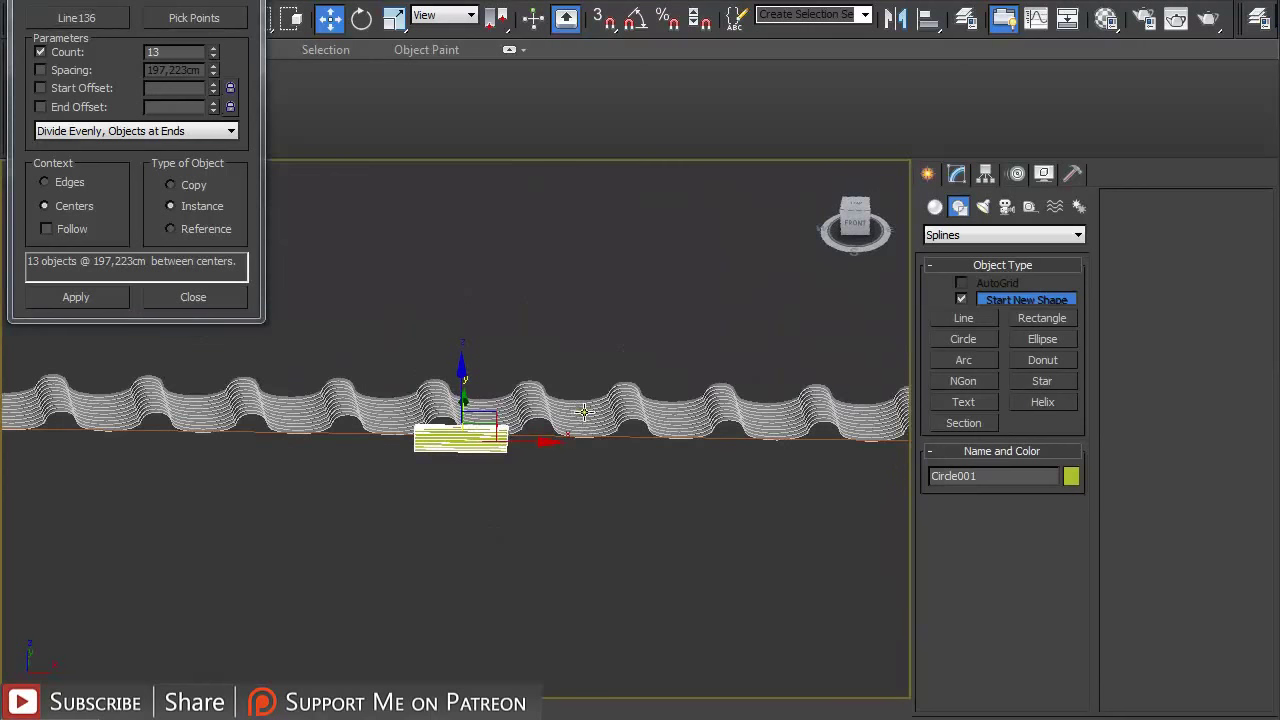
key("f")
key("z")
scroll(564, 424, "down", 3)
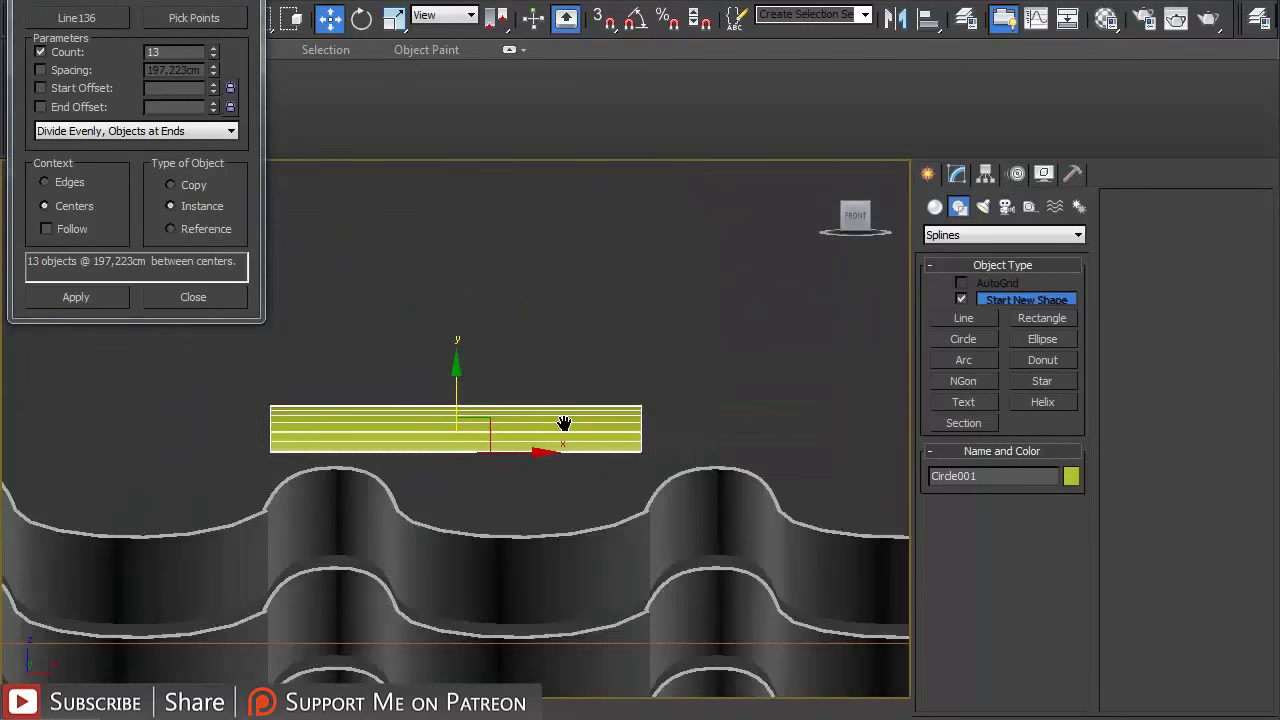
key("e")
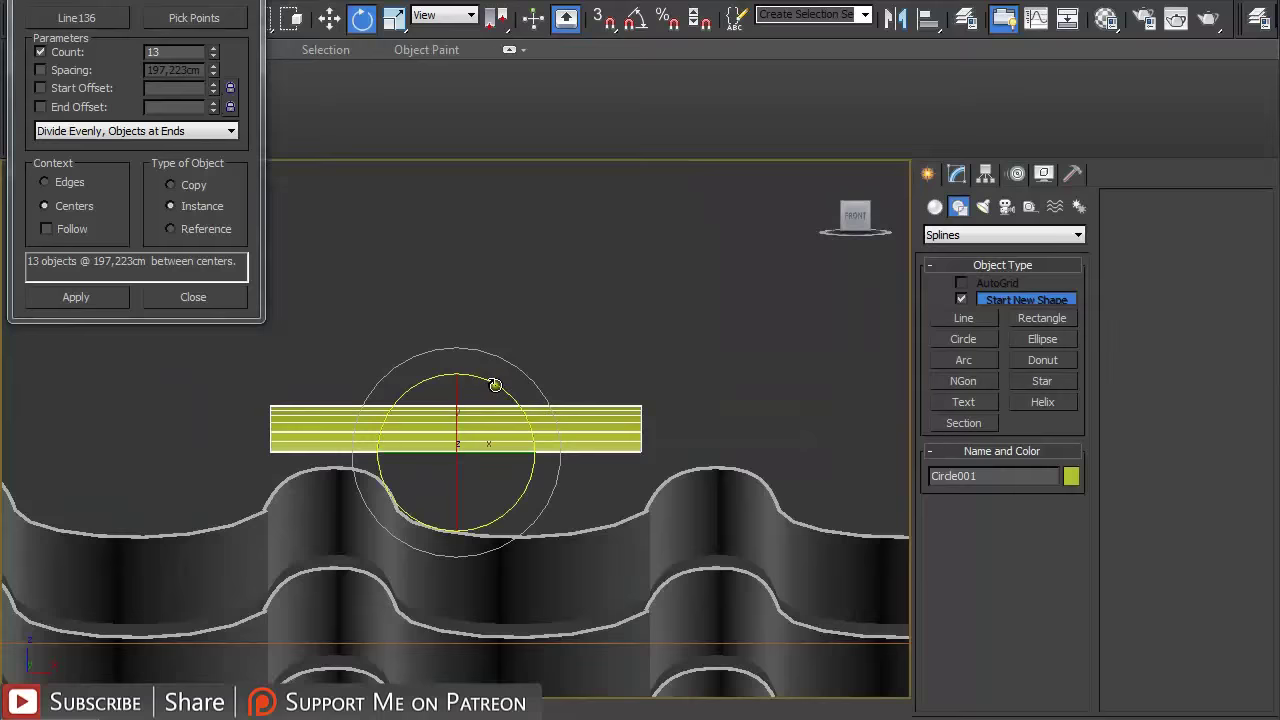
left_click_drag(495, 383, 522, 407)
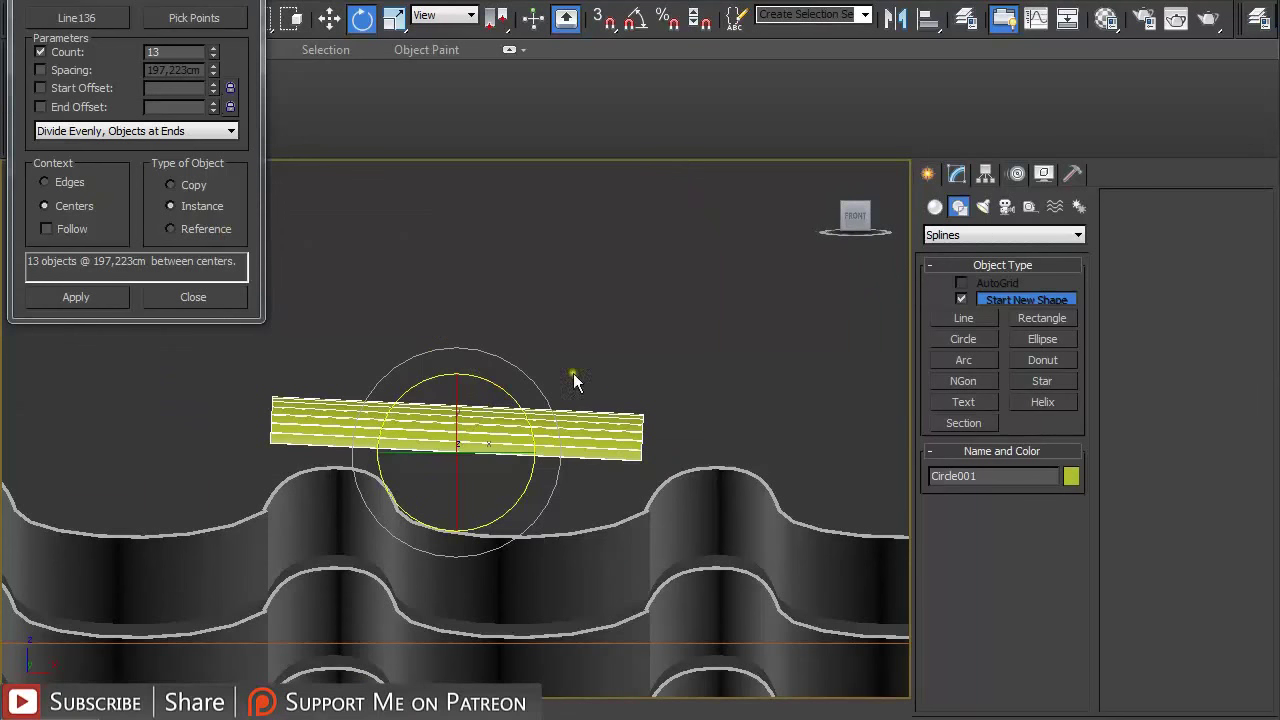
scroll(579, 354, "down", 2)
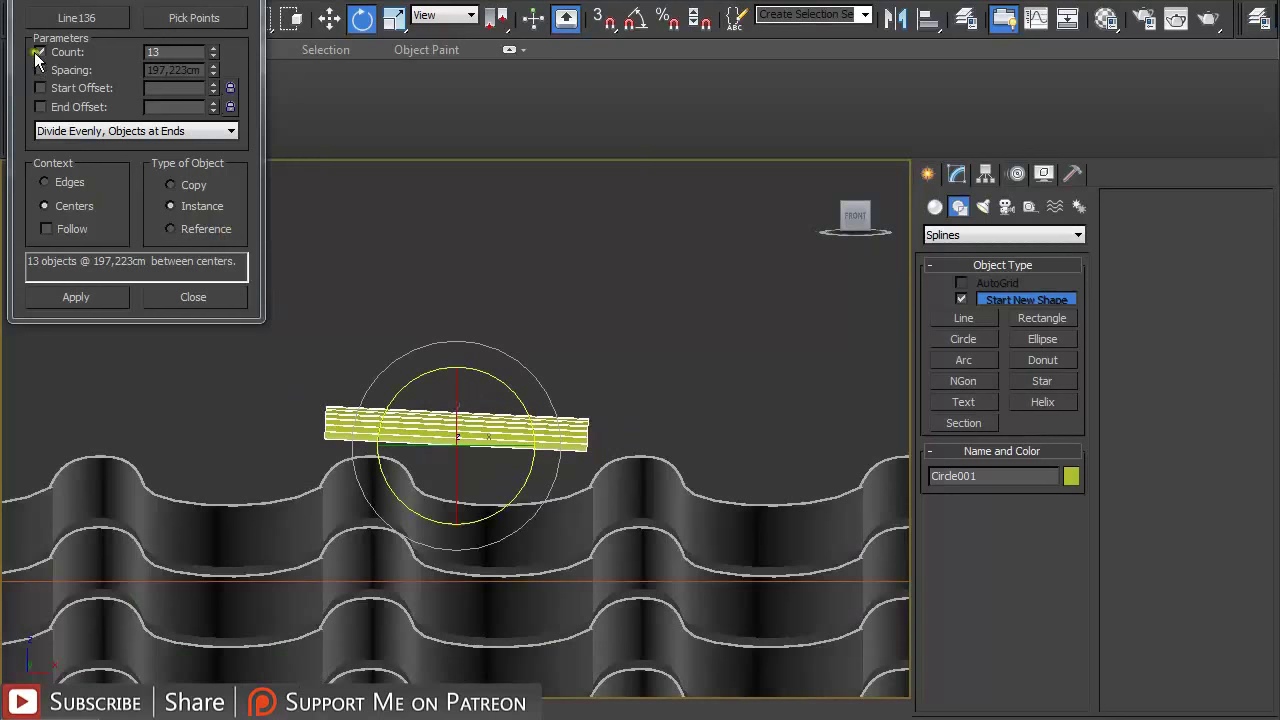
middle_click_drag(580, 244, 595, 266, "alt")
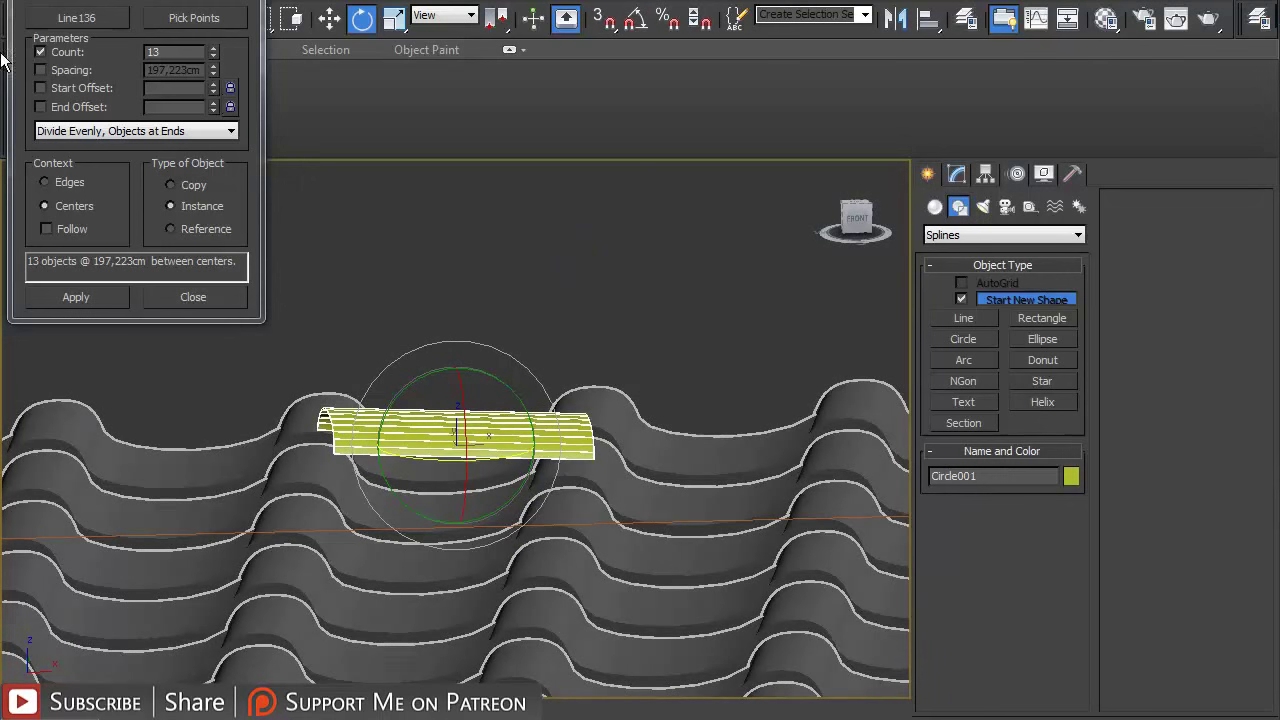
- Distribute the tilted ridge piece along the ridge line as 14 instances and close the Spacing Tool
left_click(83, 25)
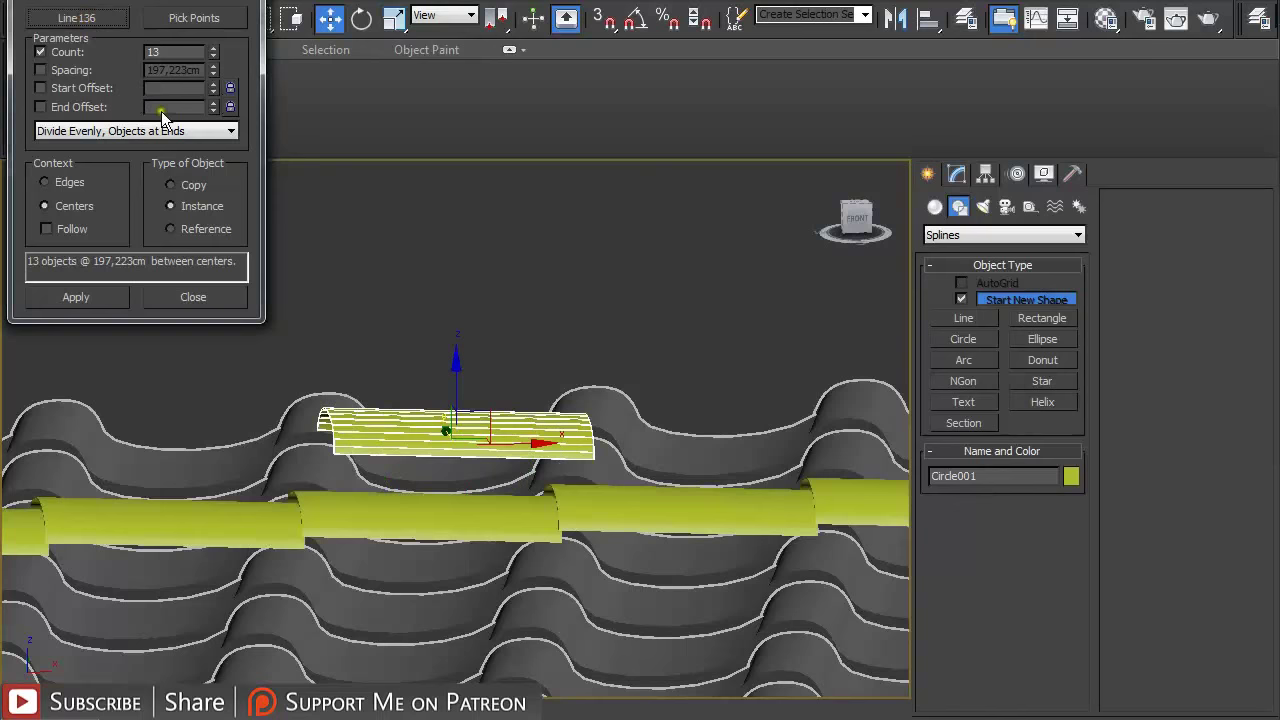
left_click(213, 48)
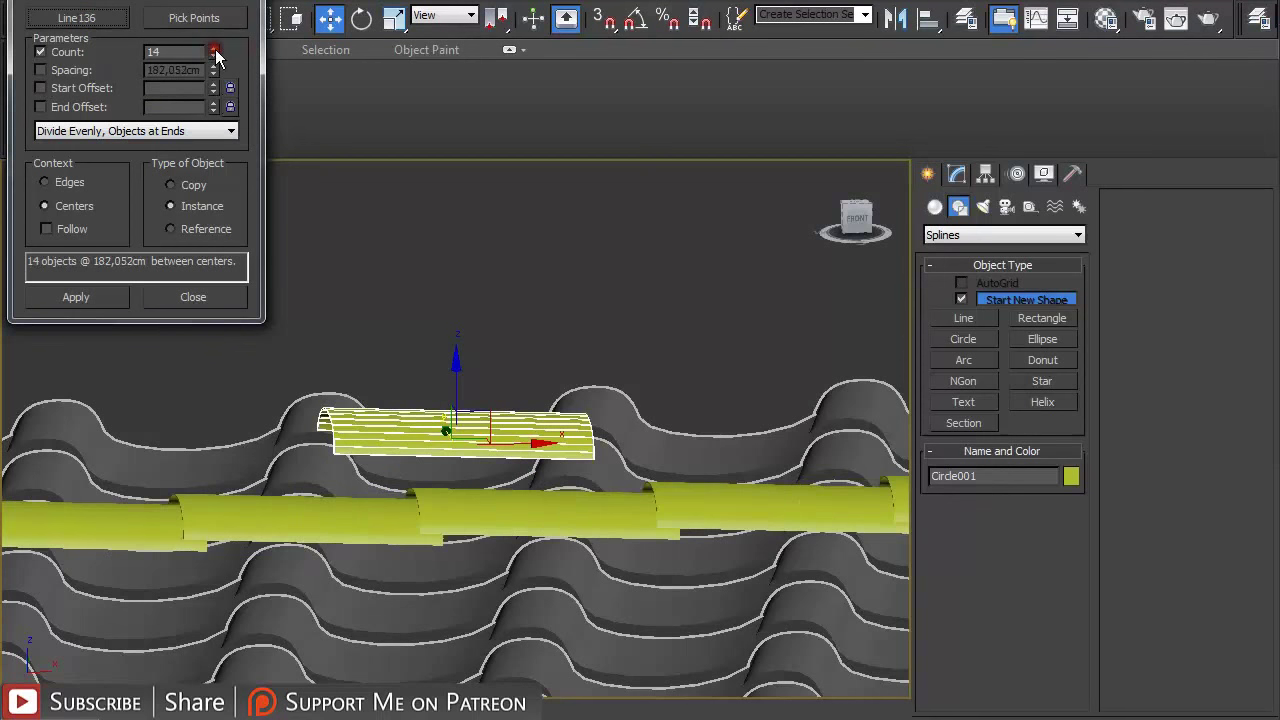
left_click(98, 296)
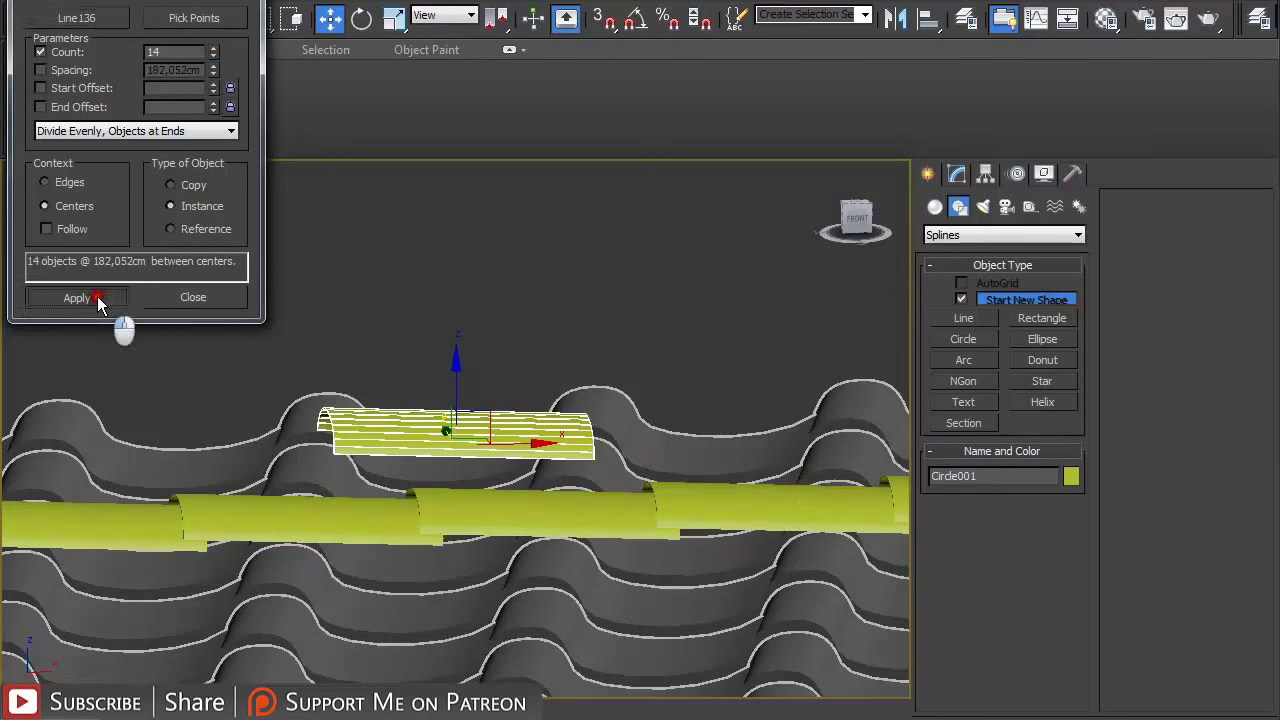
left_click(195, 298)
- Delete the ridge path line running beneath the distributed ridge pieces
key("l")
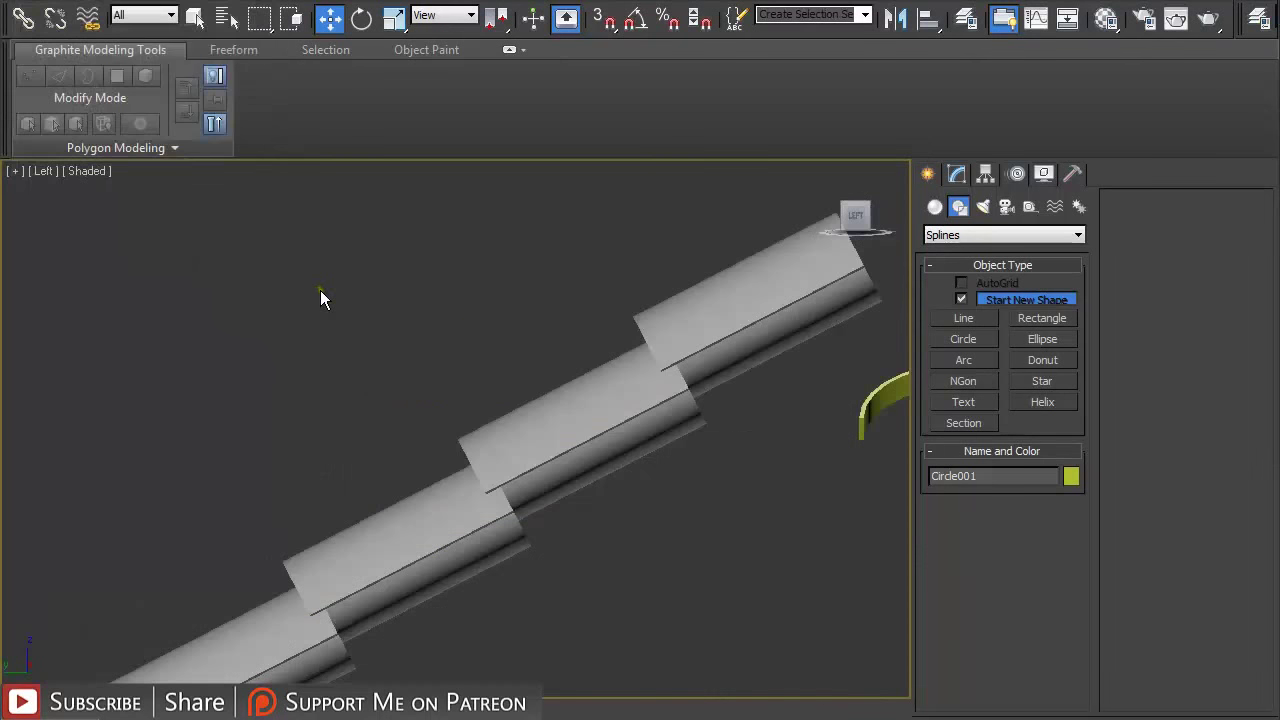
key("z")
scroll(366, 329, "down", 4)
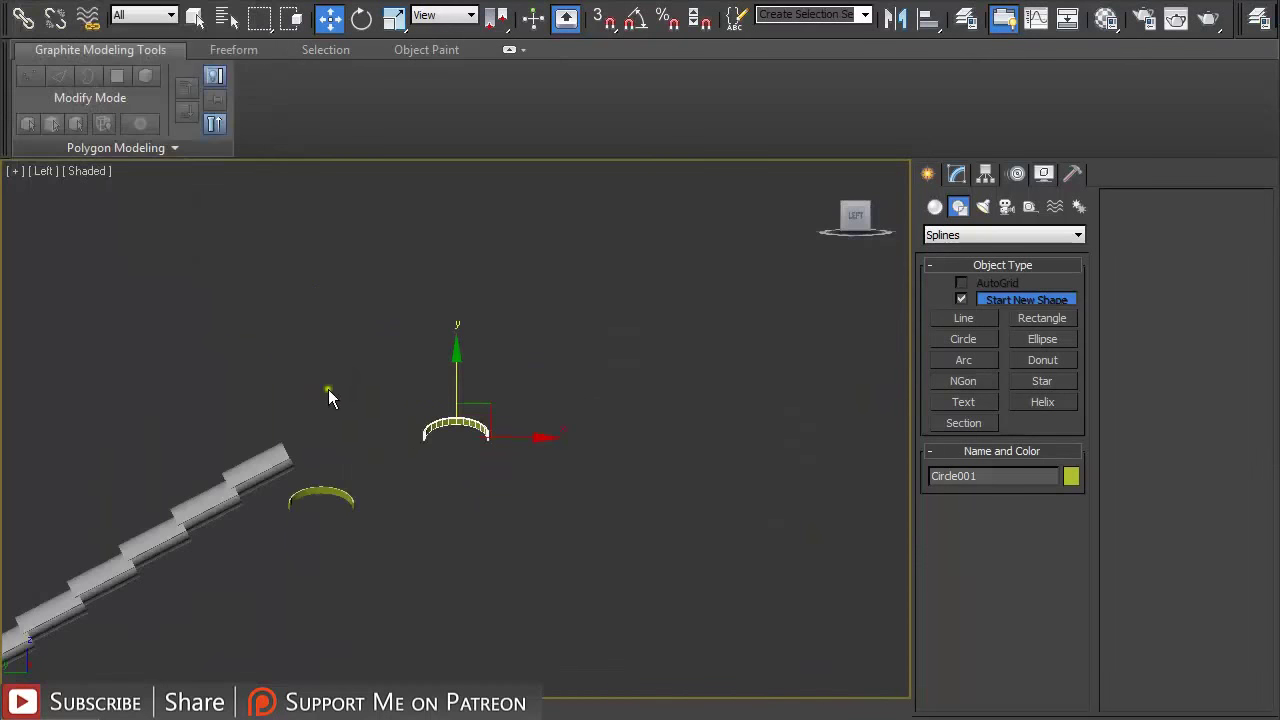
middle_click_drag(319, 413, 317, 526, "alt")
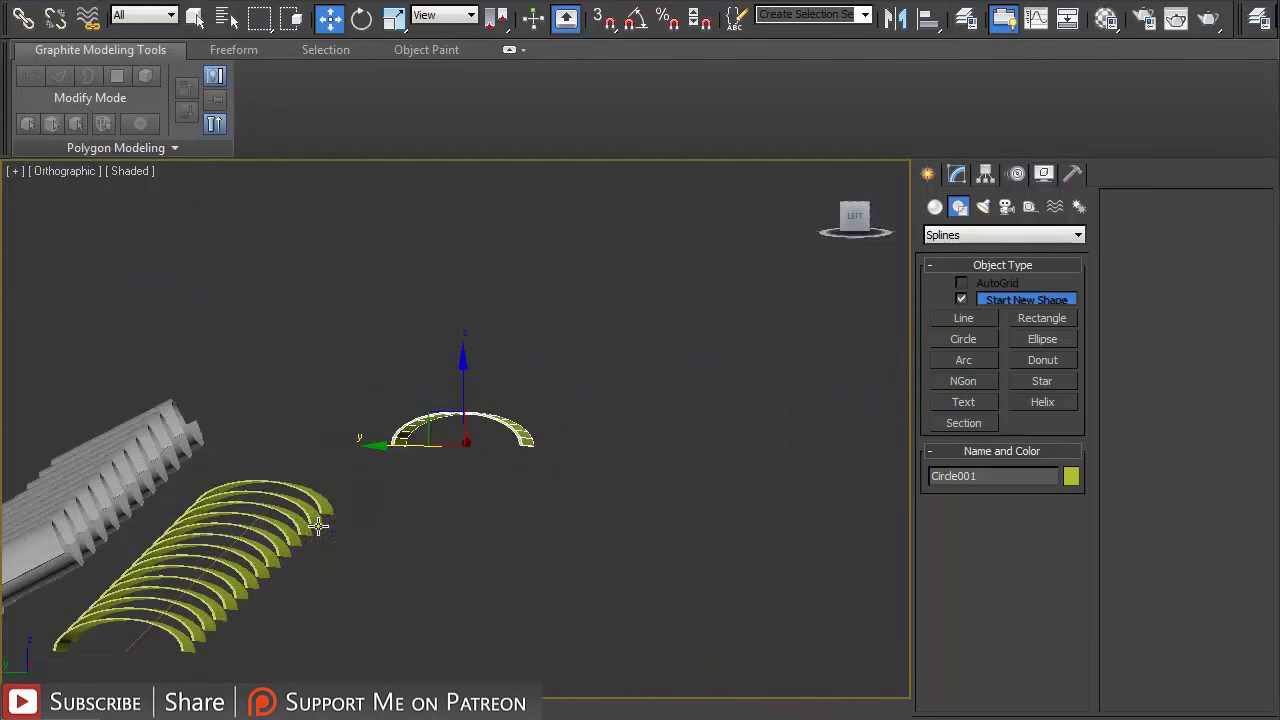
left_click(125, 649)
key("Delete")
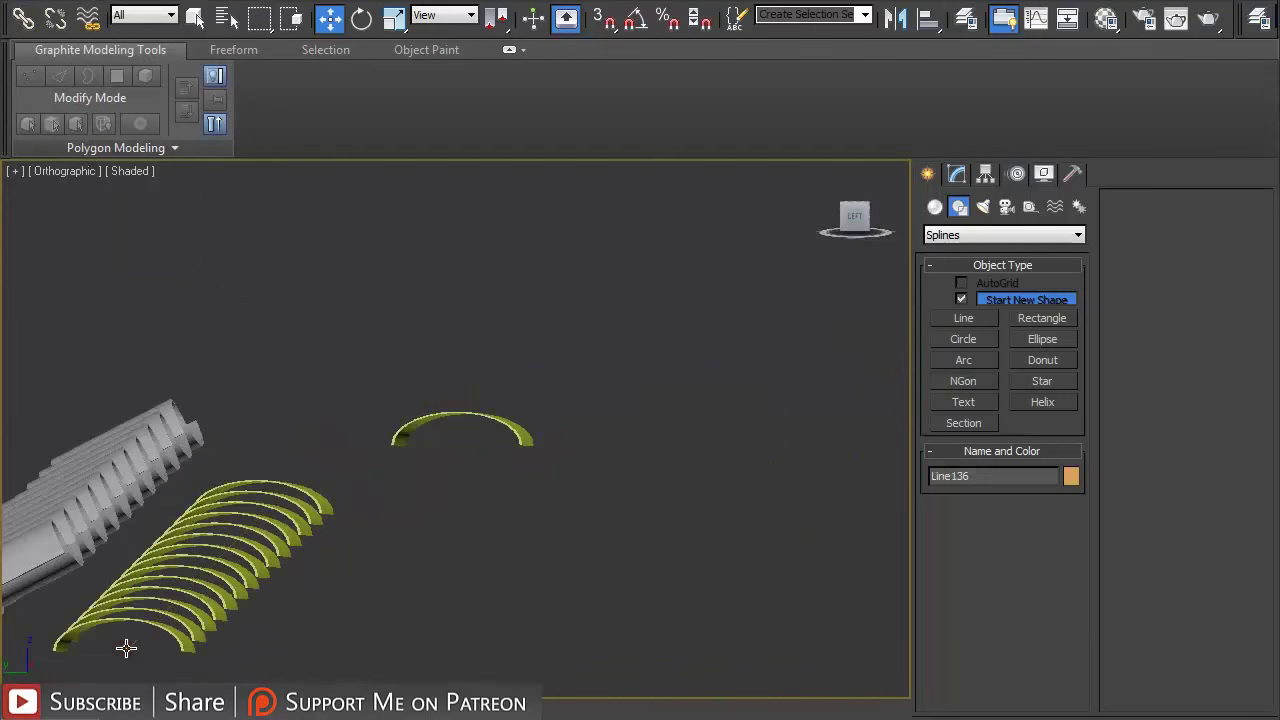
- Group the 14 distributed ridge pieces, leaving out the separate source piece
middle_click_drag(247, 524, 240, 519, "alt")
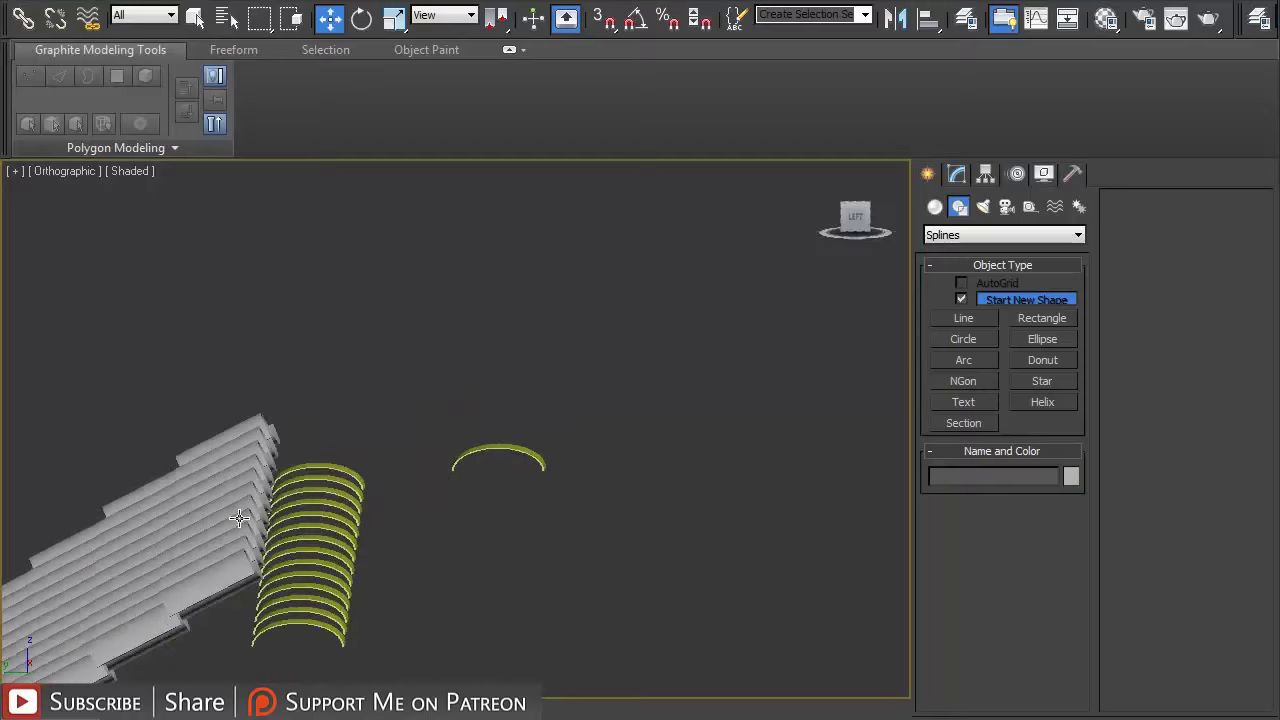
left_click_drag(339, 431, 376, 646)
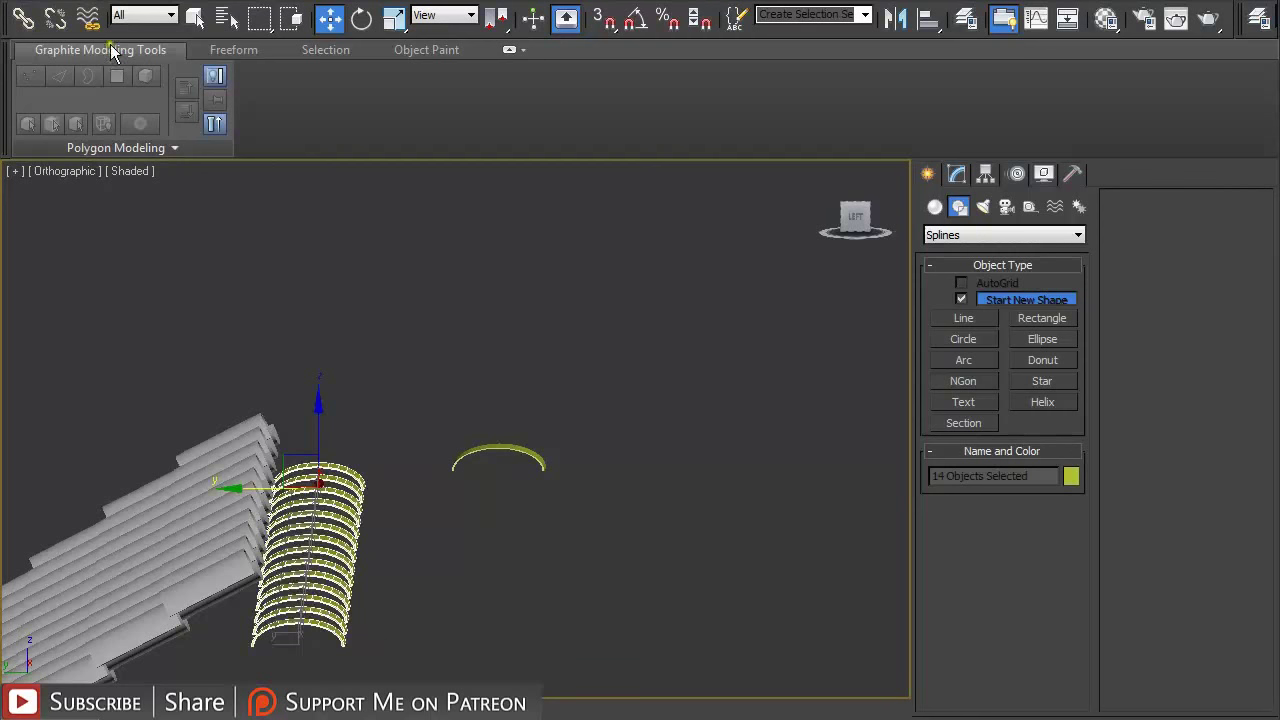
left_click(168, 1)
left_click(182, 13)
left_click(631, 396)
left_click(640, 403)
- Move the grouped ridge pieces up and along Y to sit over the top edge of the tiled roof
left_click_drag(305, 480, 307, 393)
left_click_drag(246, 470, 202, 474)
middle_click_drag(174, 483, 311, 439, "alt")
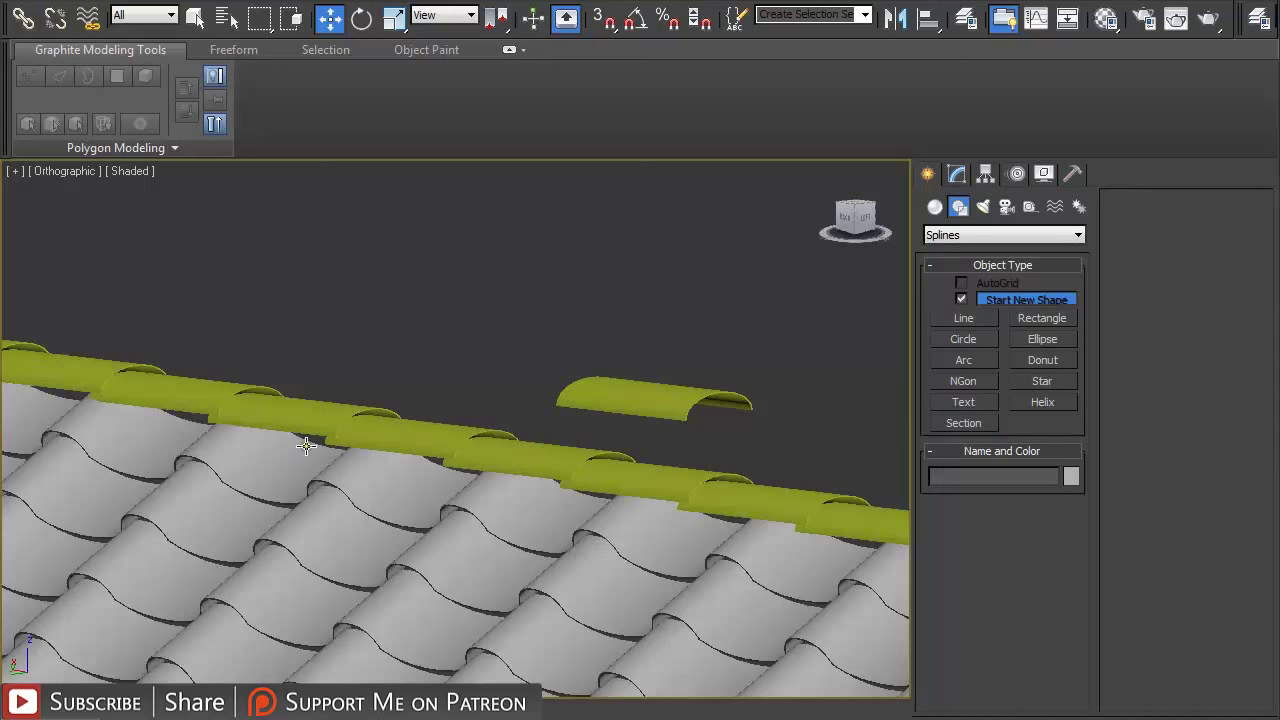
middle_click_drag(542, 453, 505, 451, "alt")
- Extrude the two long bottom rim polygons of the separate source ridge piece by 19.514 cm
left_click(533, 409)
middle_click_drag(655, 438, 615, 443, "alt")
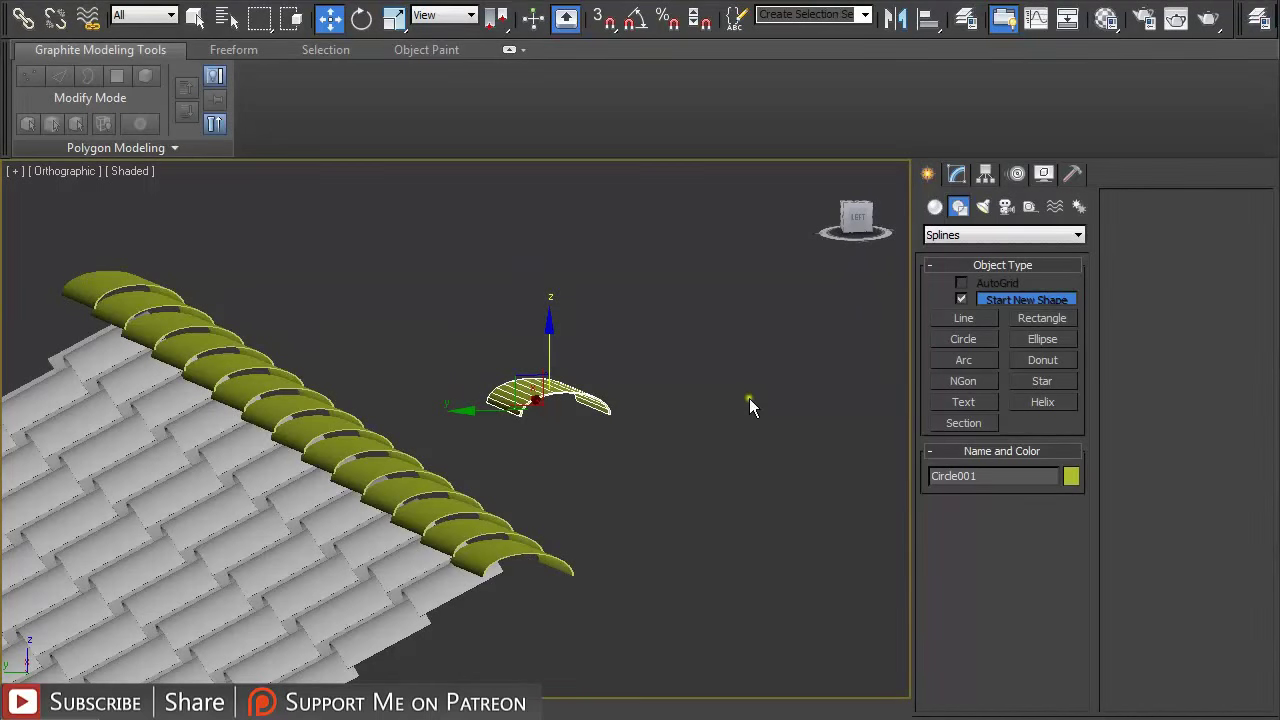
middle_click_drag(749, 398, 686, 366, "alt")
scroll(727, 395, "up", 5)
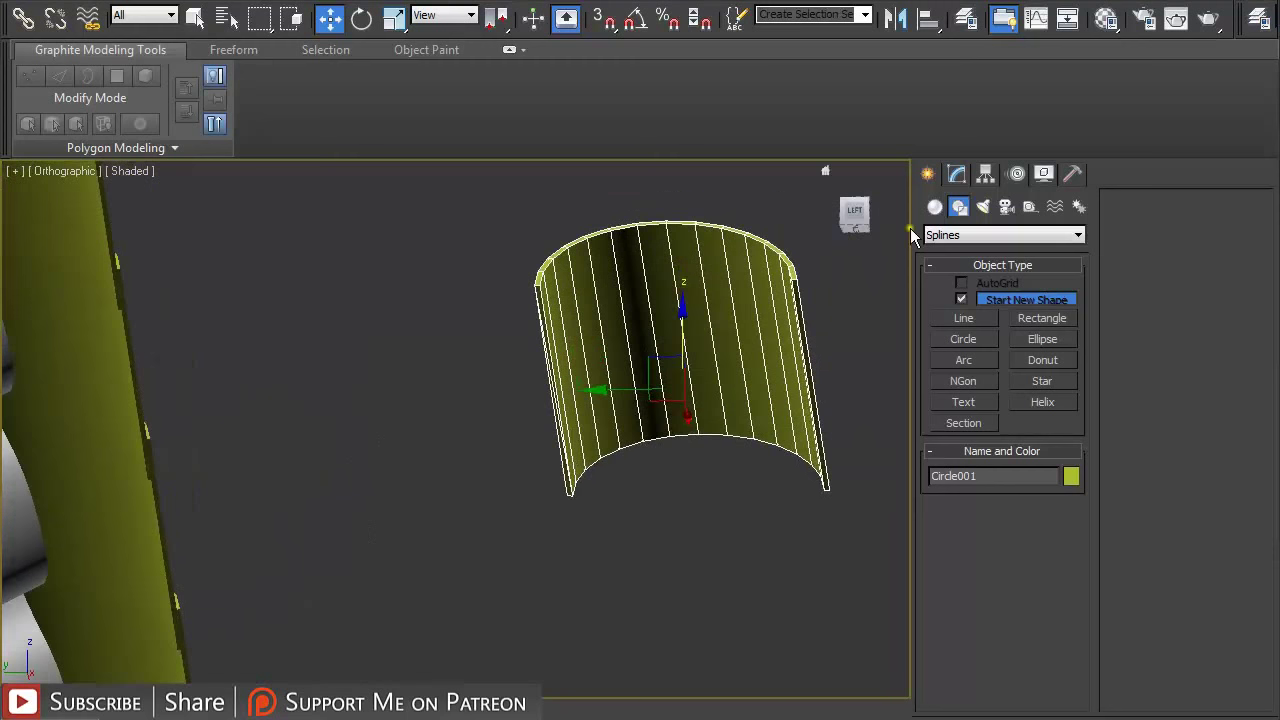
left_click(955, 176)
left_click(1023, 554)
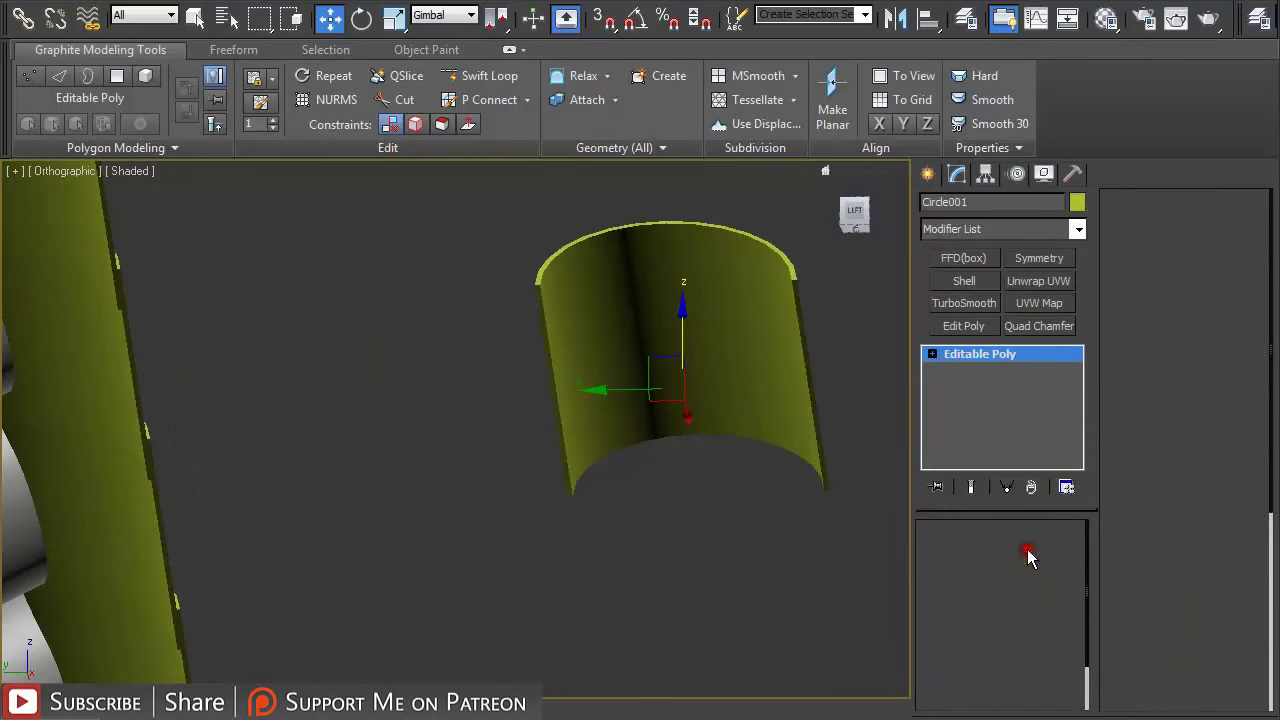
left_click(800, 314)
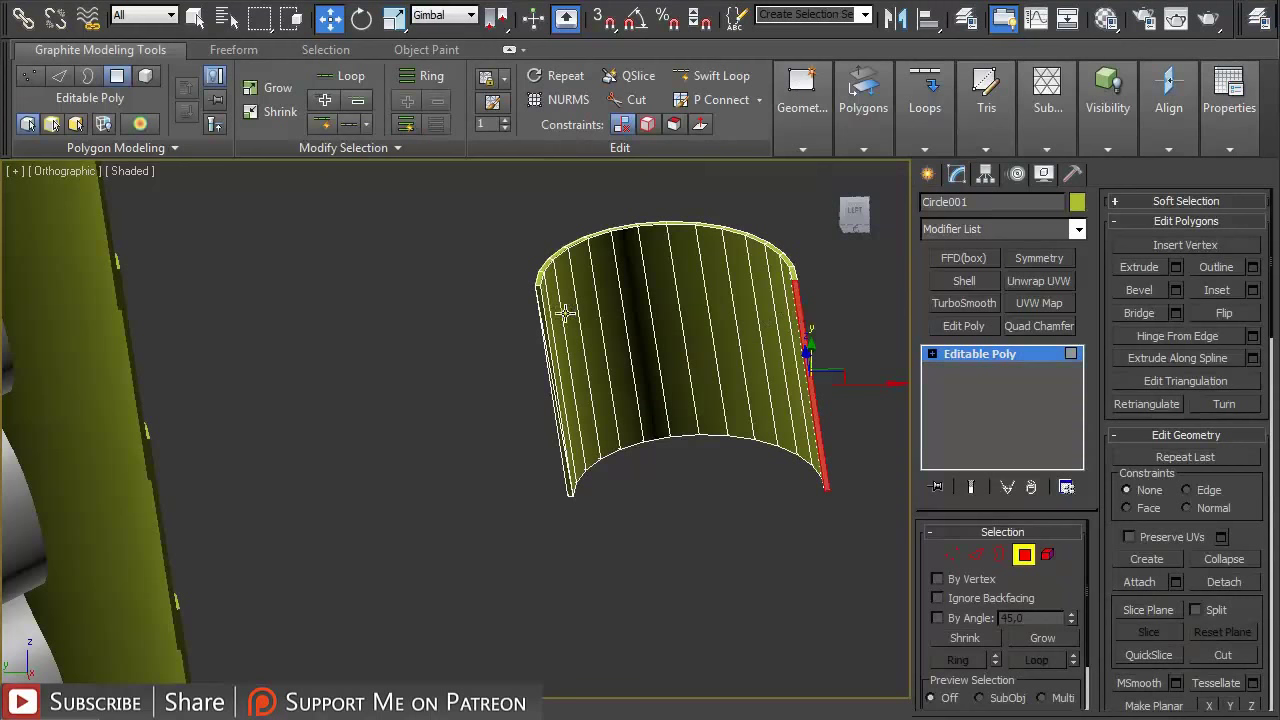
left_click(538, 297, "ctrl")
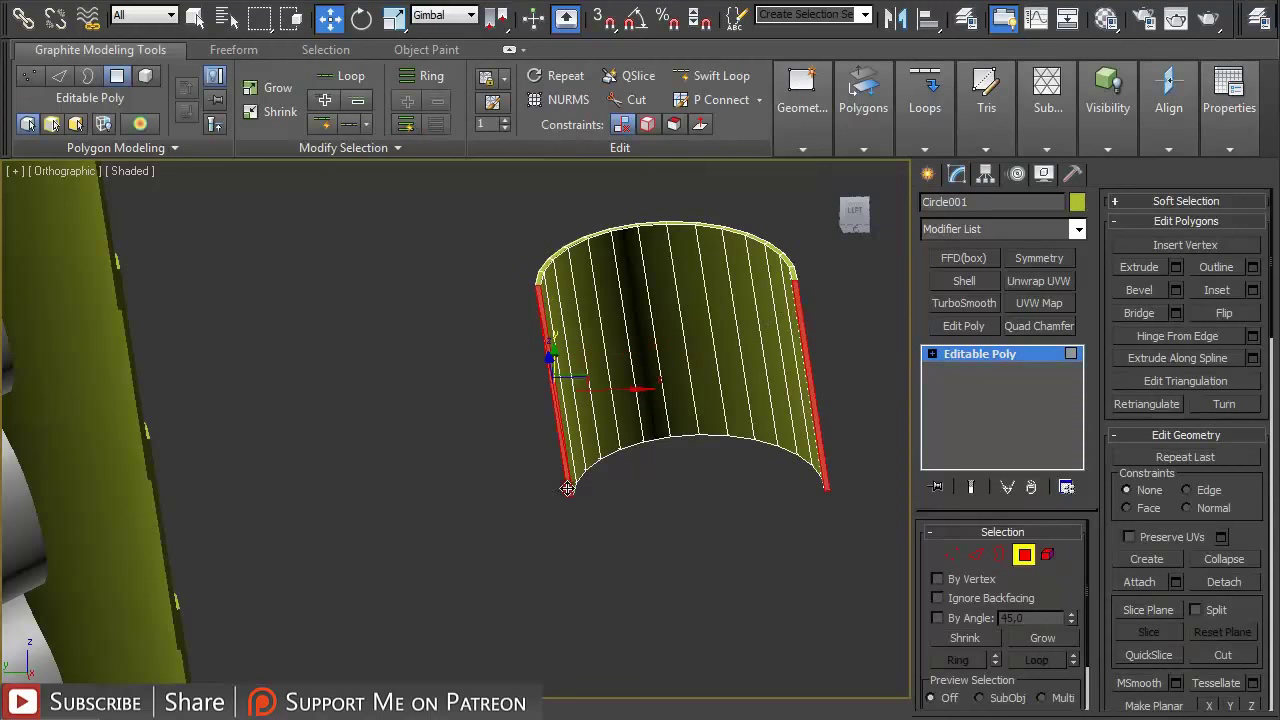
middle_click_drag(600, 437, 679, 267, "alt")
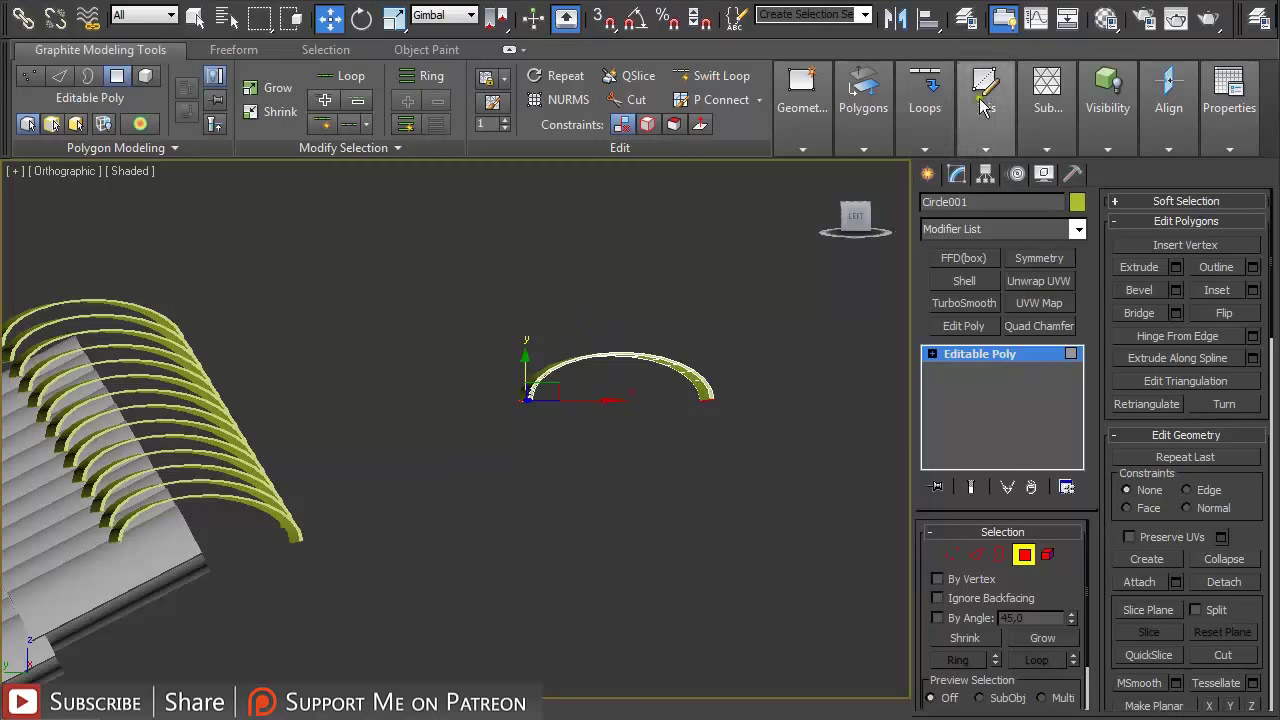
left_click(863, 108)
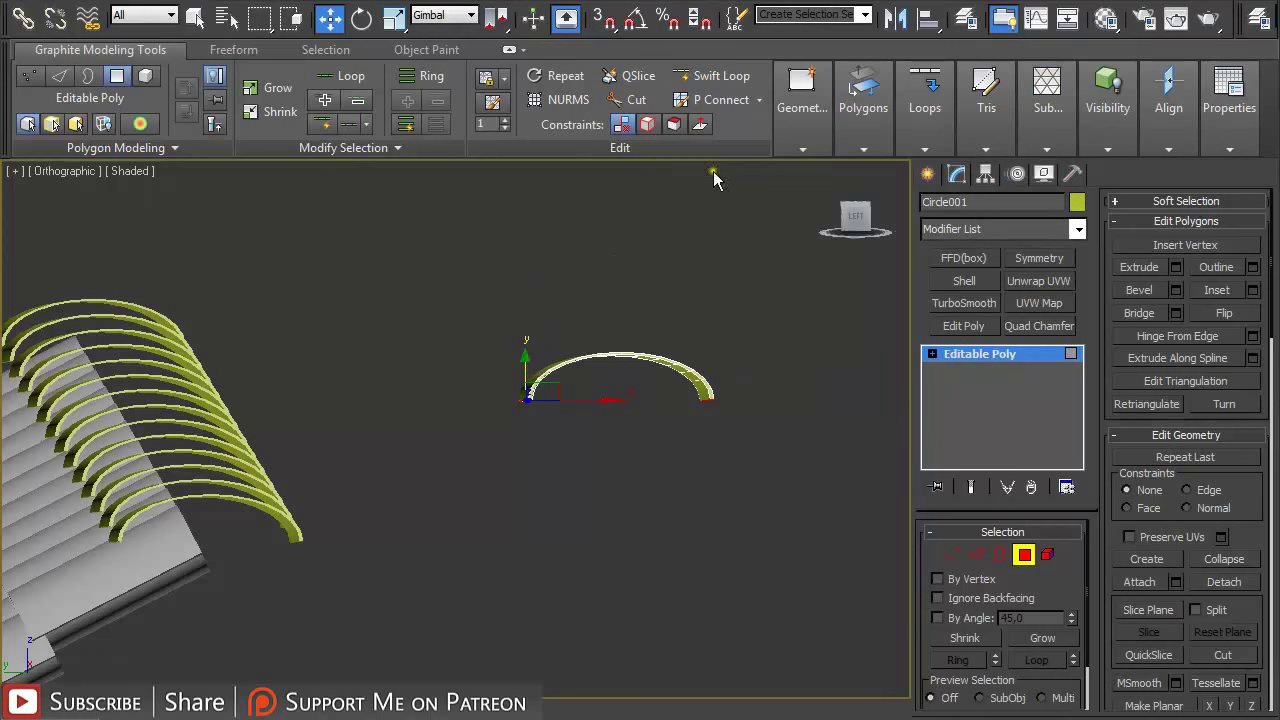
mouse_move(846, 147)
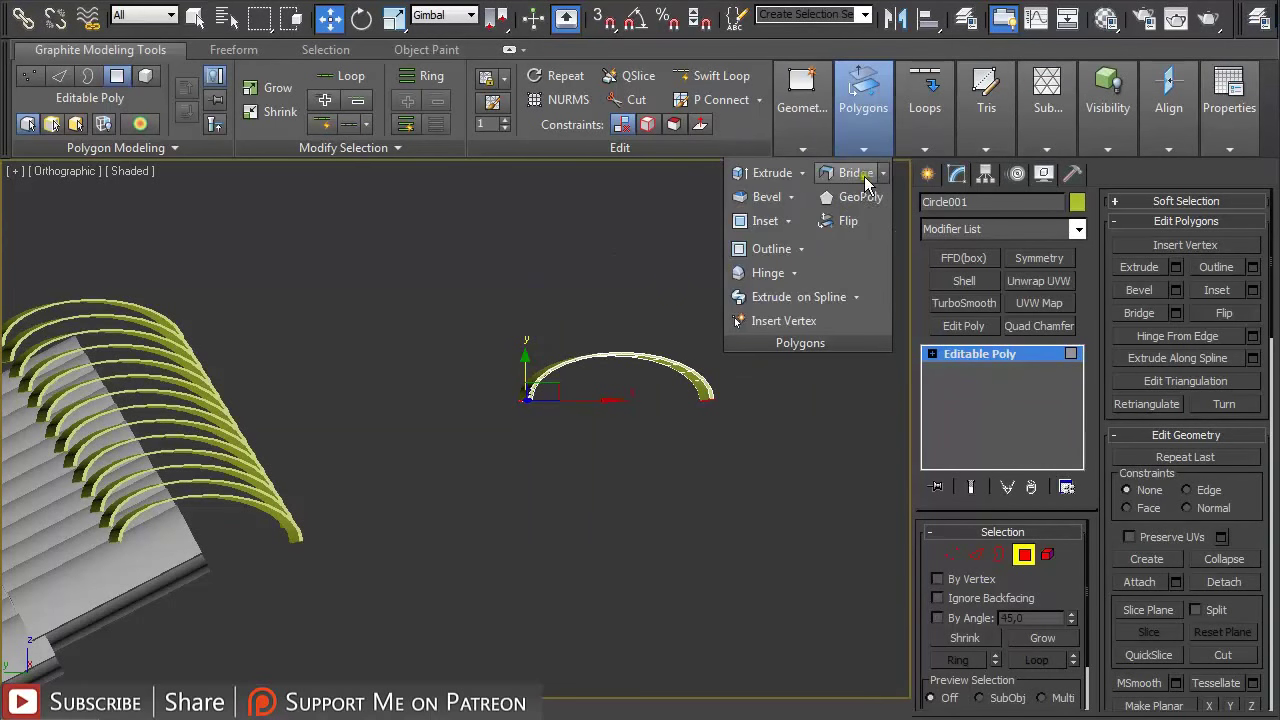
left_click(758, 178, "shift")
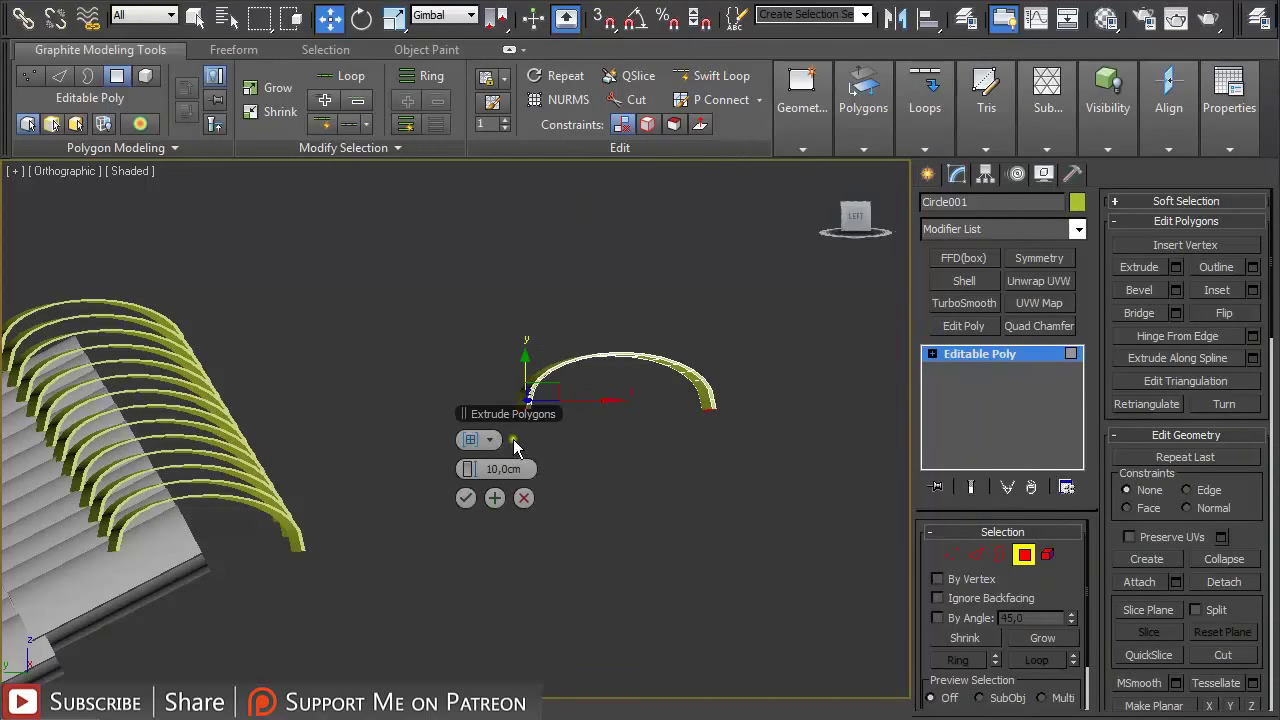
left_click_drag(470, 469, 338, 560)
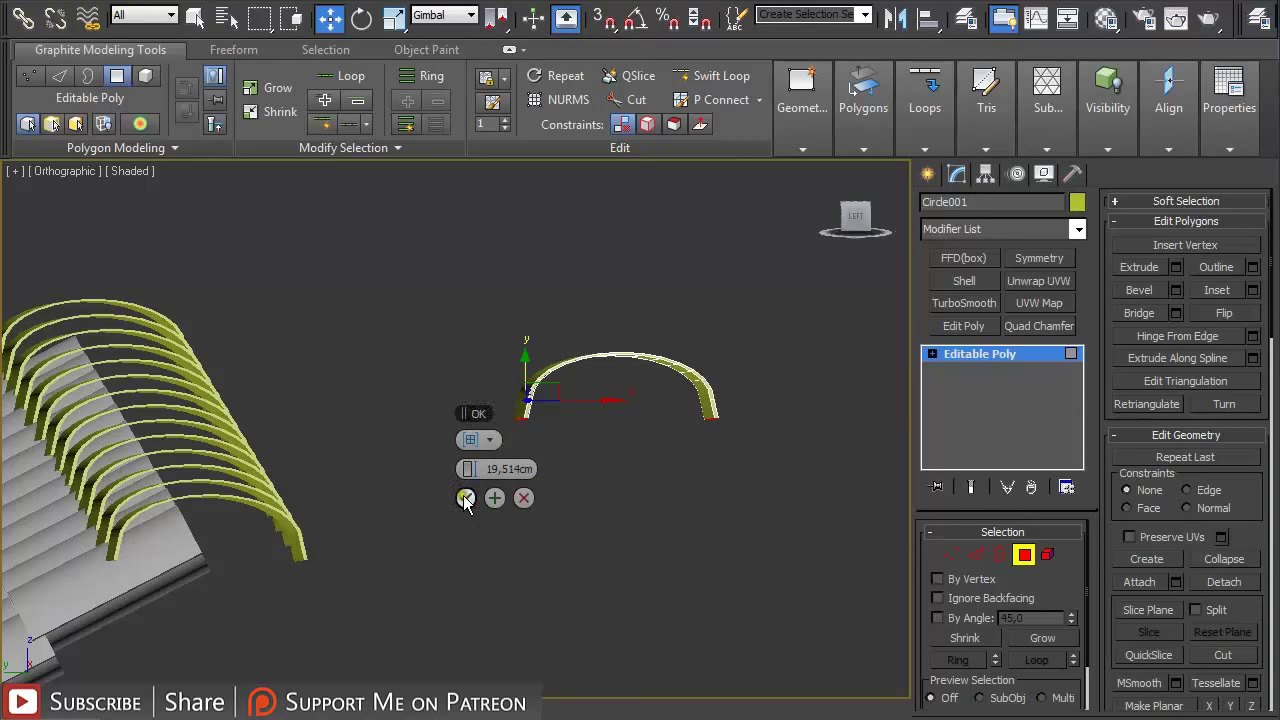
left_click(466, 499)
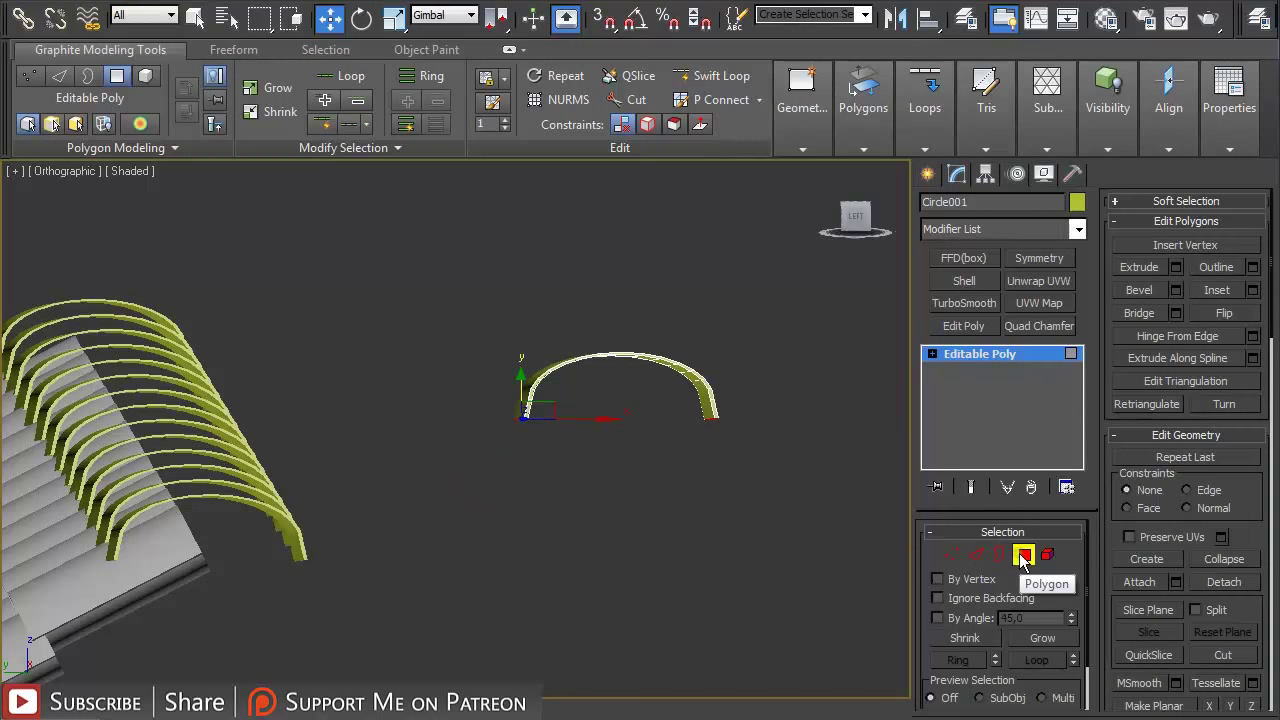
left_click(1022, 553)
- Apply an FFD(box) modifier to the separate source ridge piece and scale all its control points down vertically to flatten the arch
mouse_move(642, 426)
middle_mouse_down()
mouse_move(607, 436)
mouse_move(625, 441)
mouse_move(618, 421)
middle_mouse_up()
key("r")
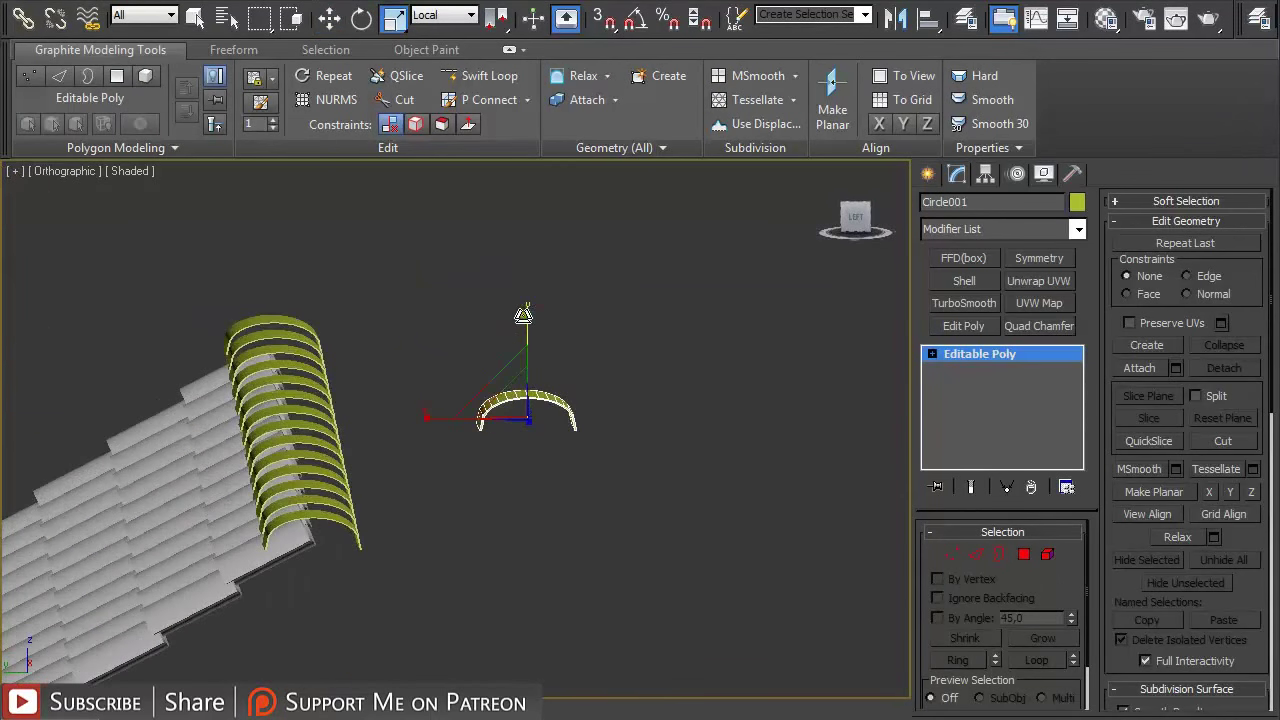
left_click(954, 257)
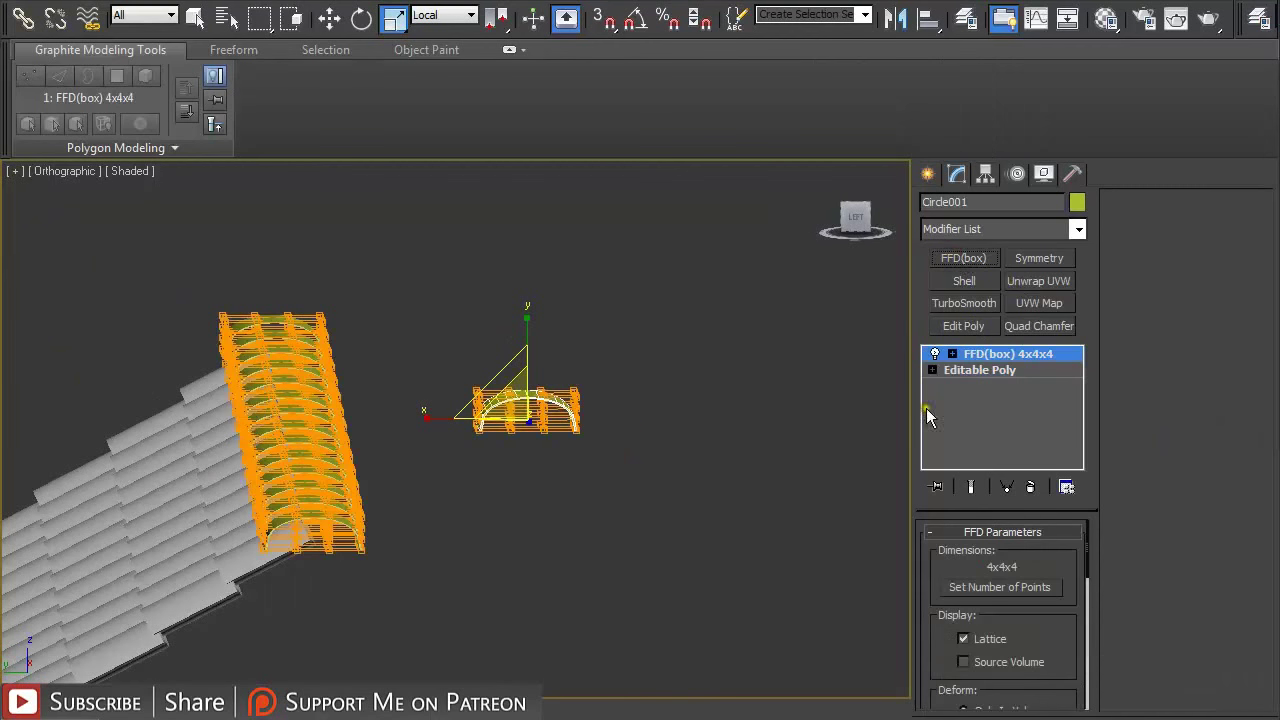
left_click(951, 355)
left_click(980, 371)
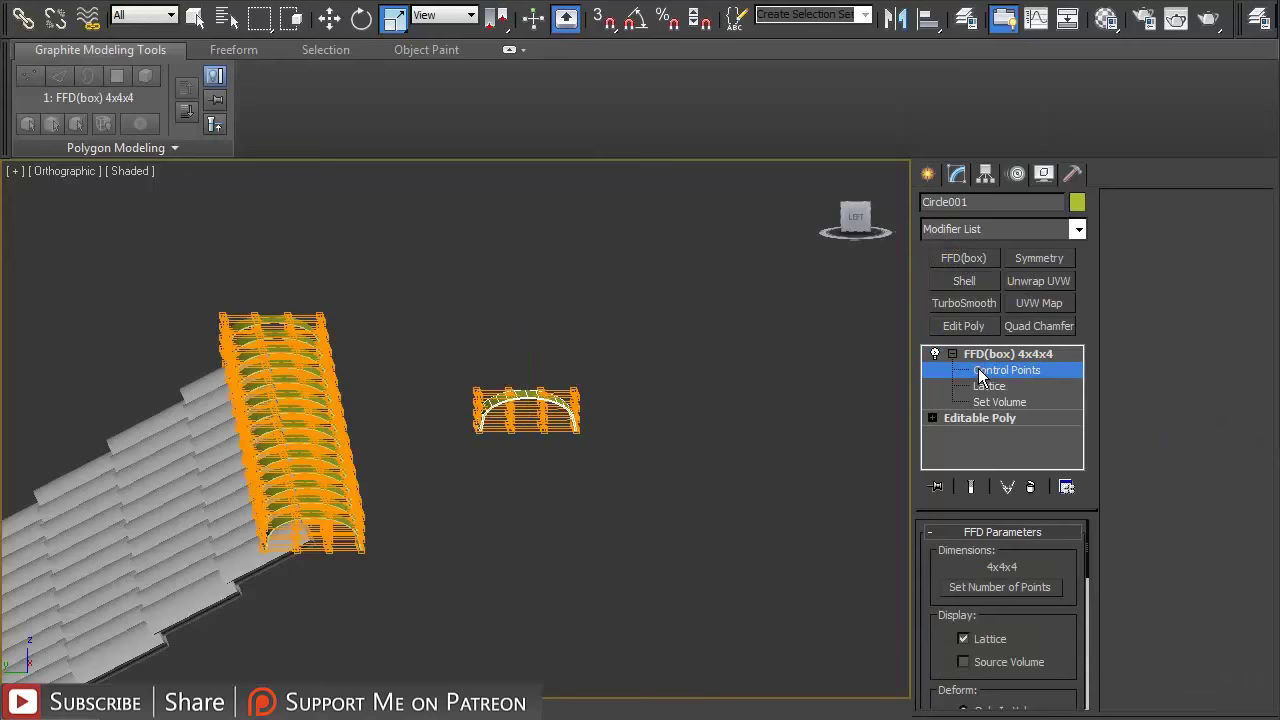
key("ctrl+a")
left_click_drag(525, 312, 519, 348)
middle_click_drag(368, 474, 396, 474, "alt")
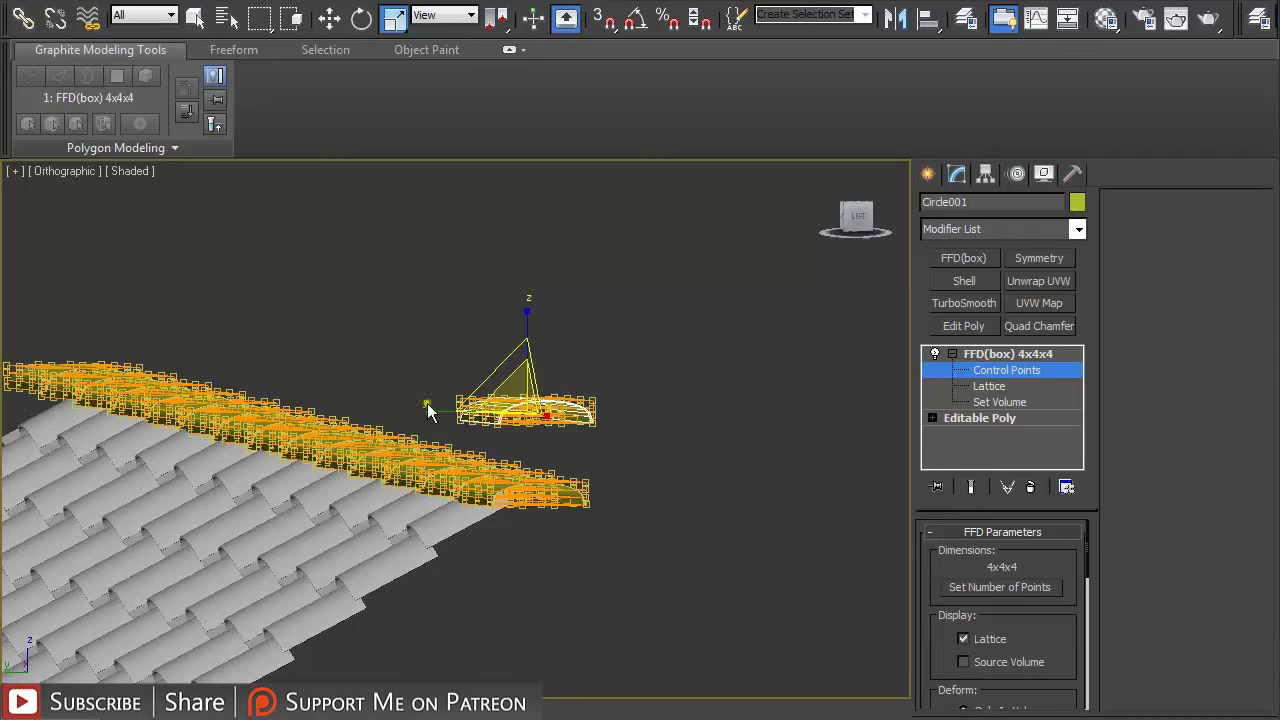
- Collapse the FFD(box) modifier into the source ridge piece's editable poly and clear the selection
right_click(1028, 352)
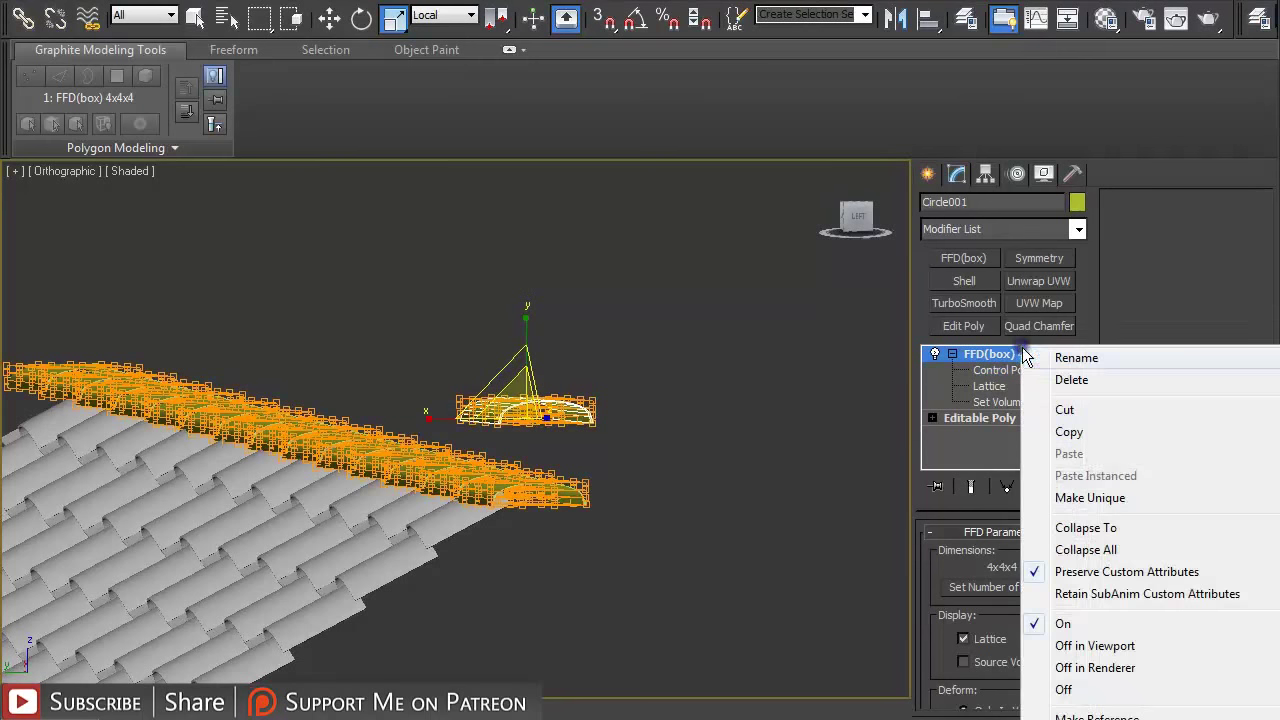
left_click(1105, 514)
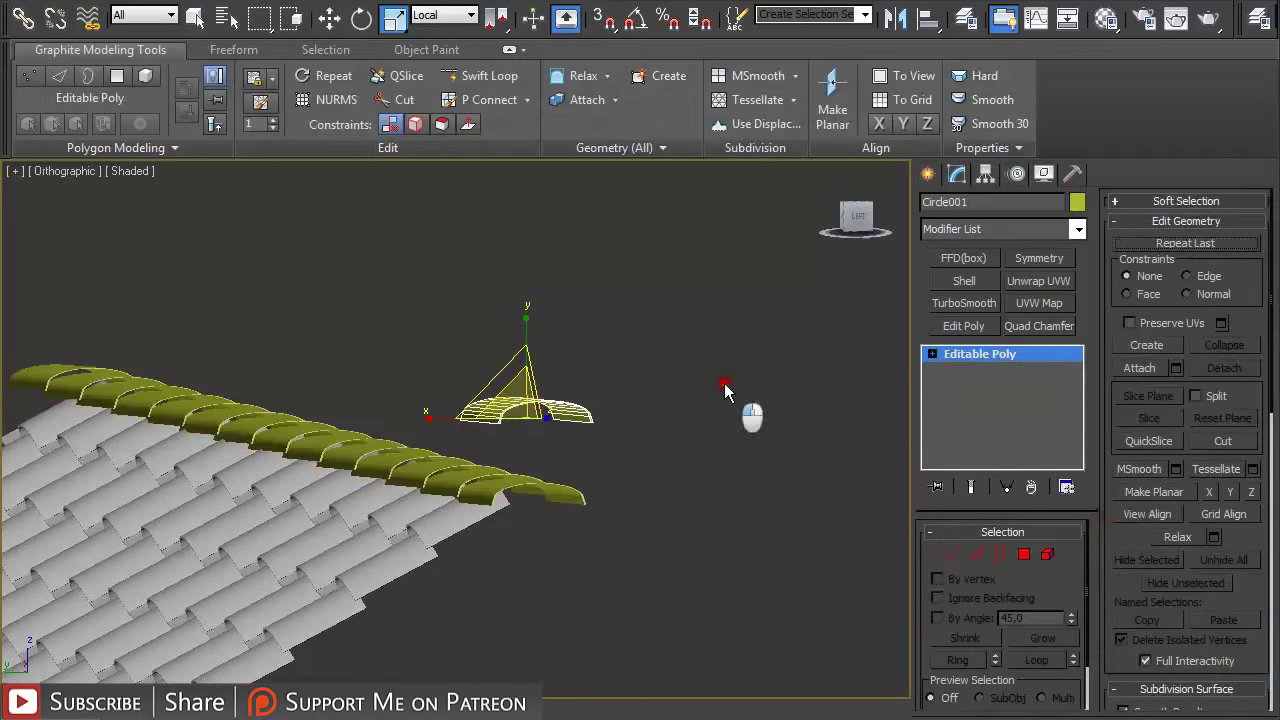
left_click(725, 383)
- Inspect the ridge pieces over the tiles and the completed gabled roof with its ridge cap selected, from several angles
mouse_move(692, 396)
middle_mouse_down("alt")
mouse_move(681, 400)
mouse_move(711, 407)
middle_mouse_up("alt")
middle_click_drag(721, 474, 531, 298)
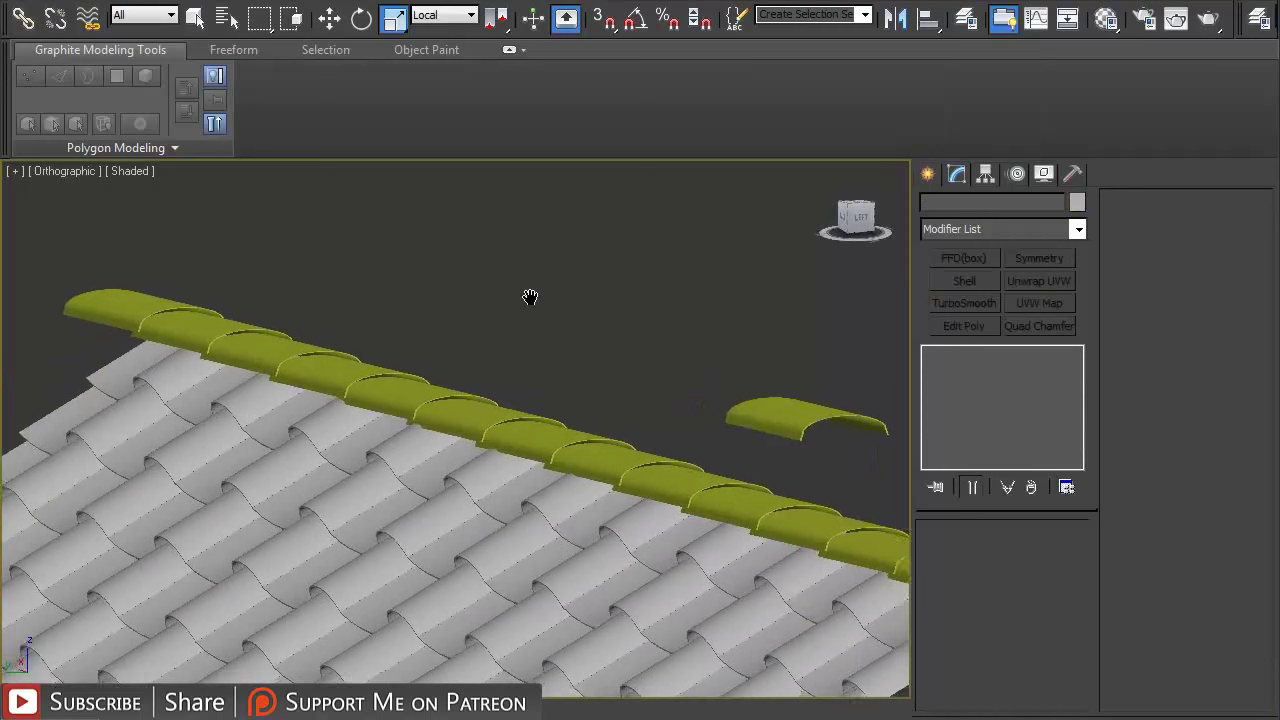
scroll(534, 314, "down", 3)
left_click_drag(236, 286, 929, 631)
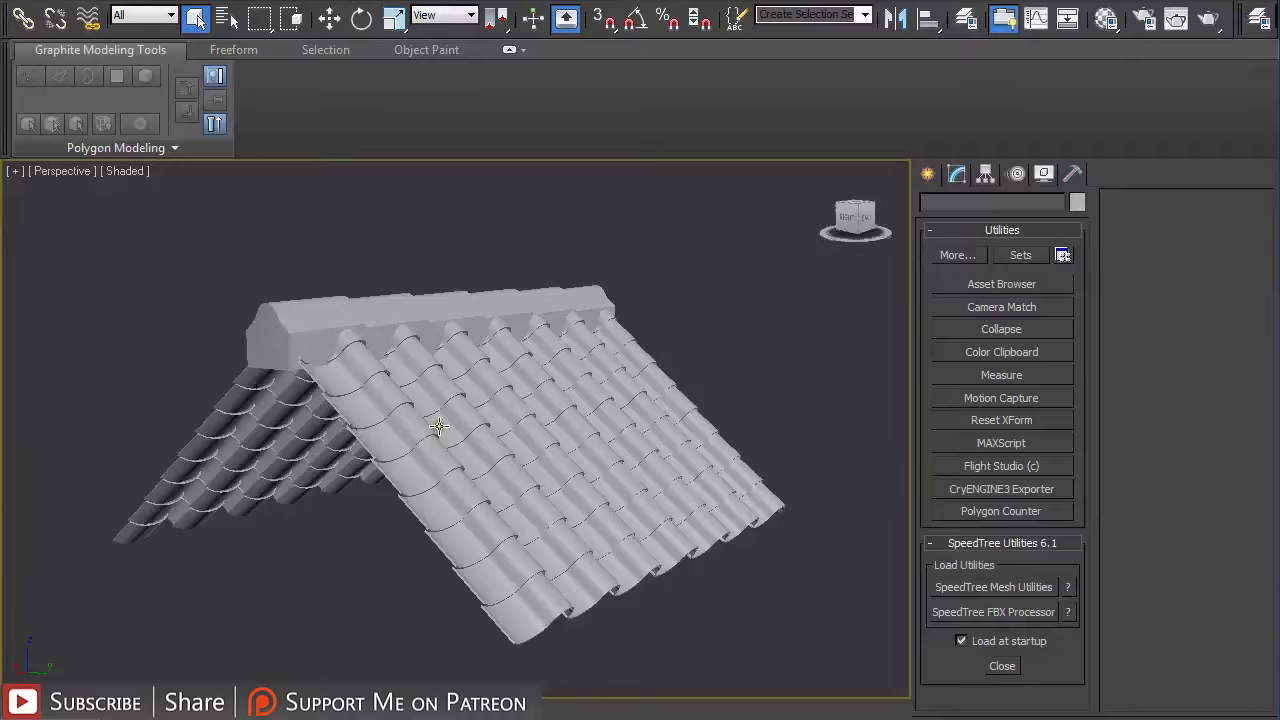
middle_click_drag(362, 373, 432, 382, "alt")
left_click(364, 372)
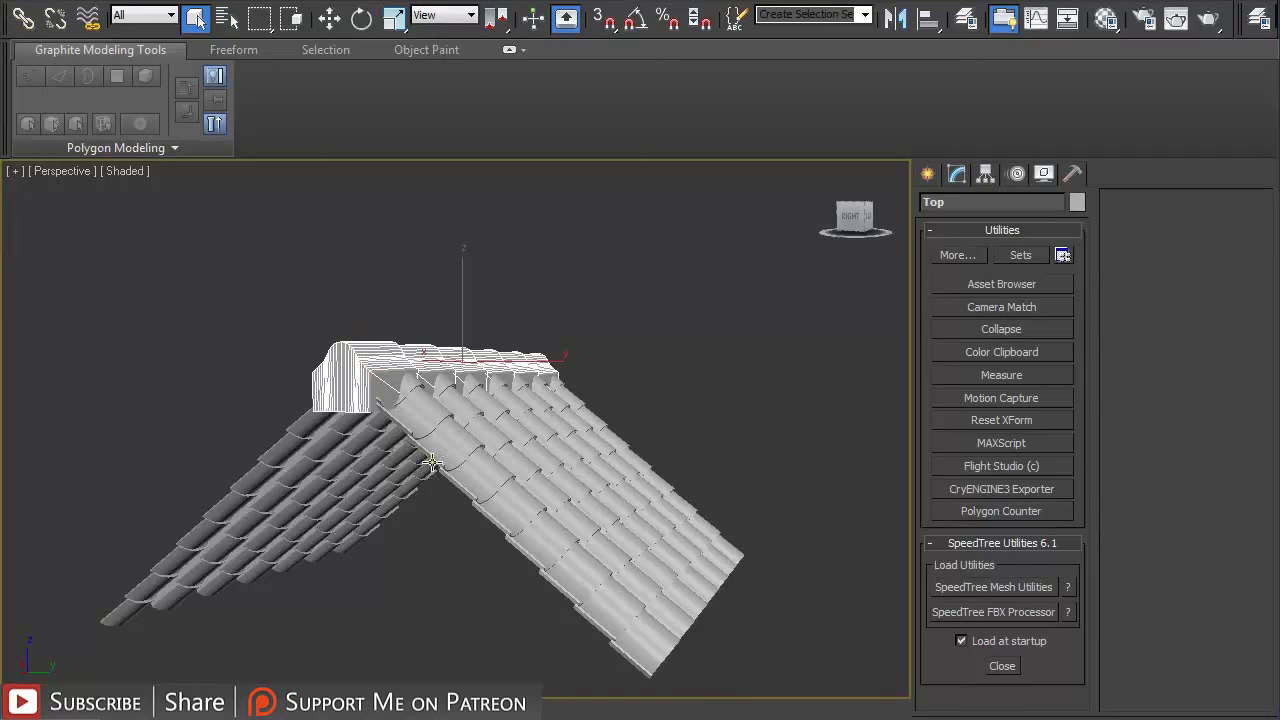
middle_click_drag(357, 462, 454, 394, "alt")
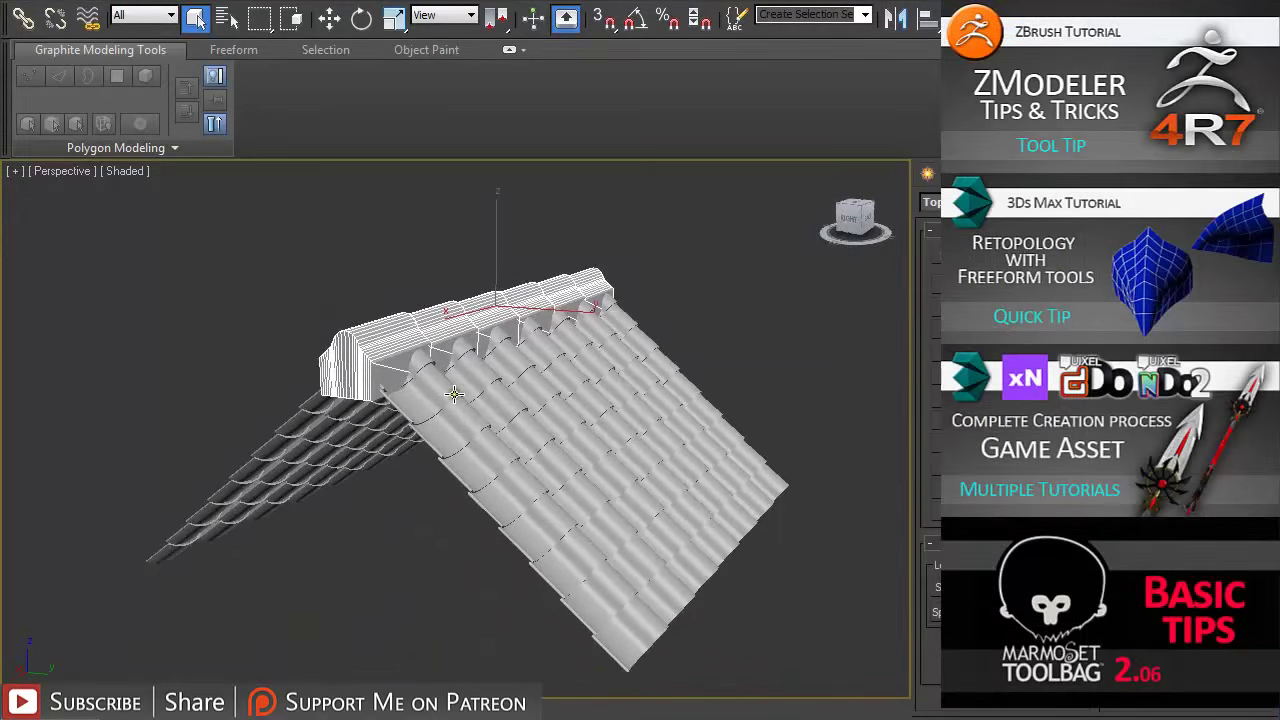